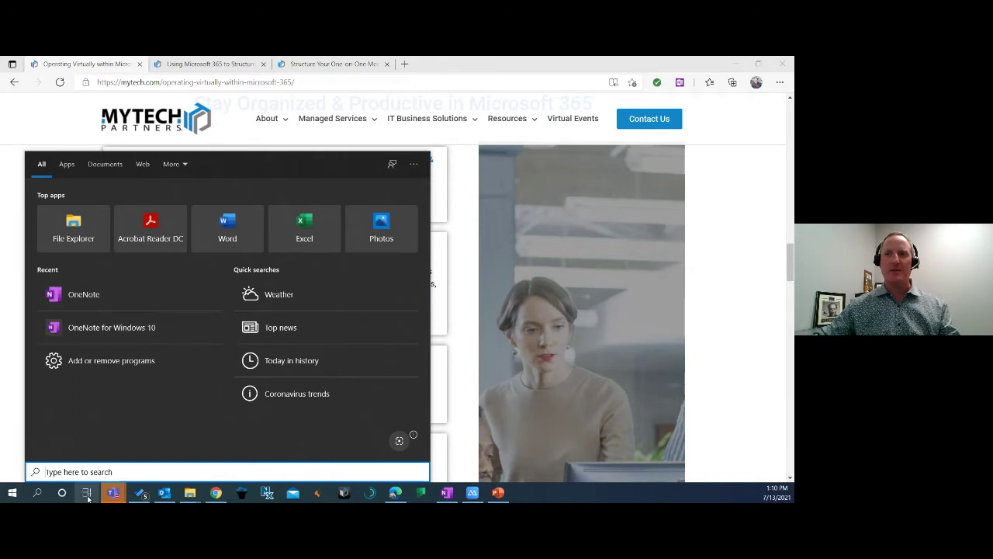
Find and open the OneNote desktop app
type("one")
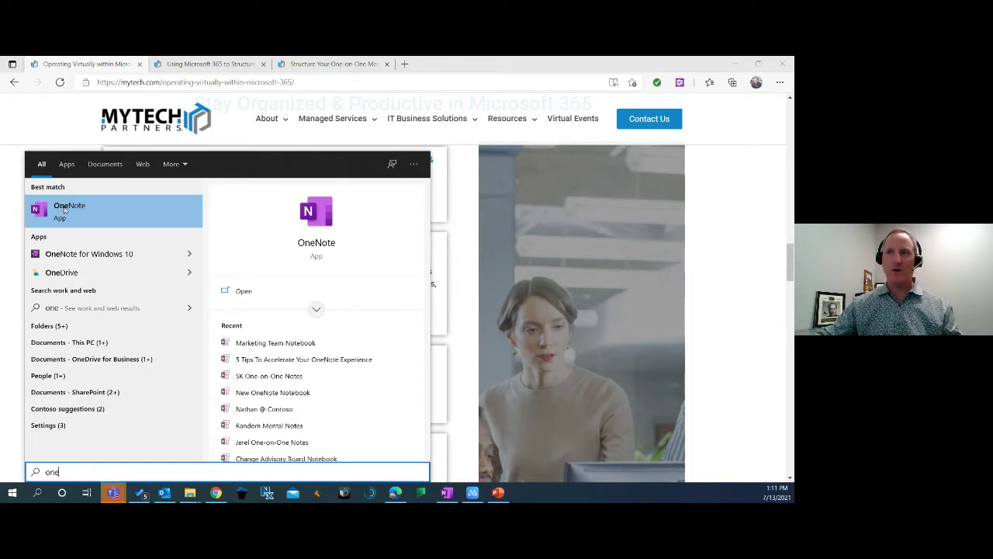
left_click(70, 209)
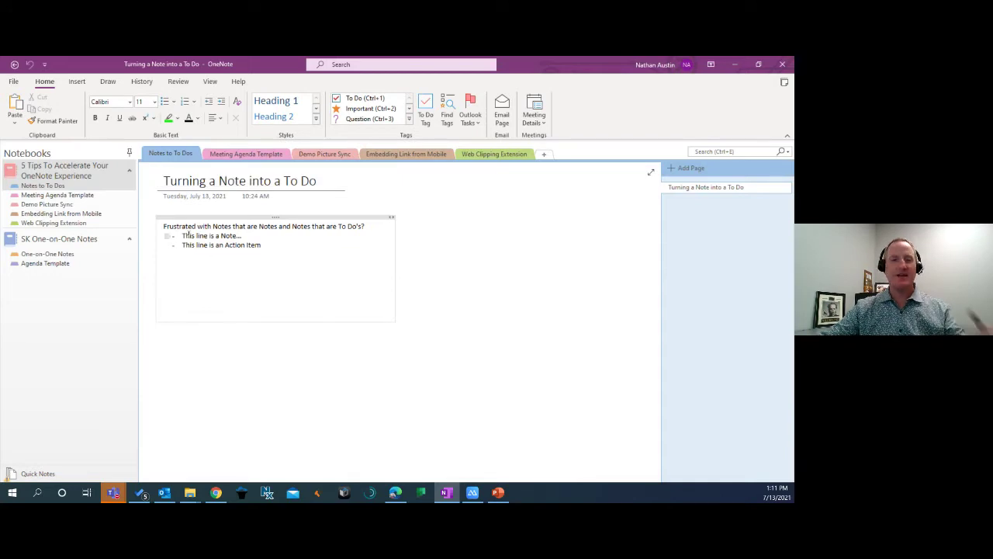
Flag the line "This line is an Action Item" as an Outlook task due Today
left_click(211, 236)
left_click(221, 244)
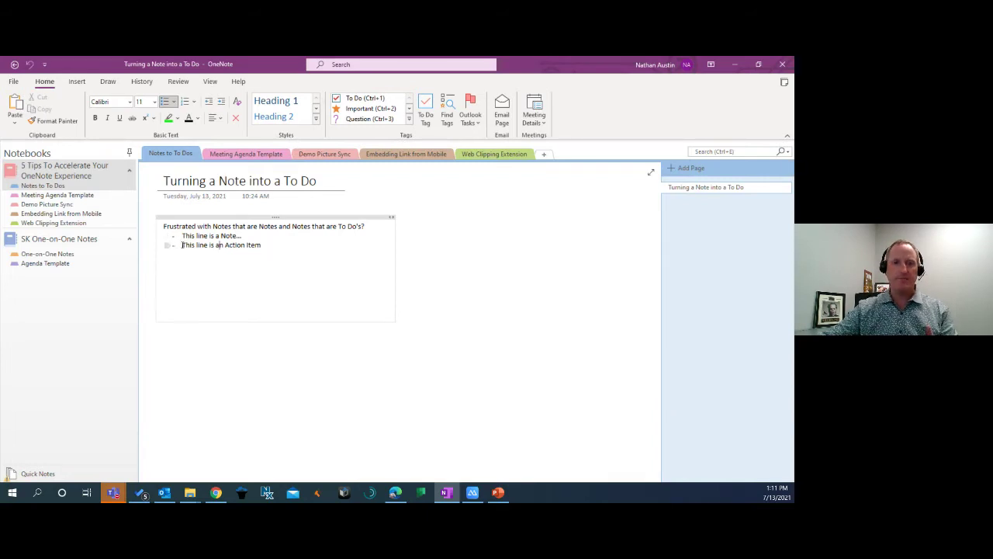
left_click_drag(183, 245, 262, 245)
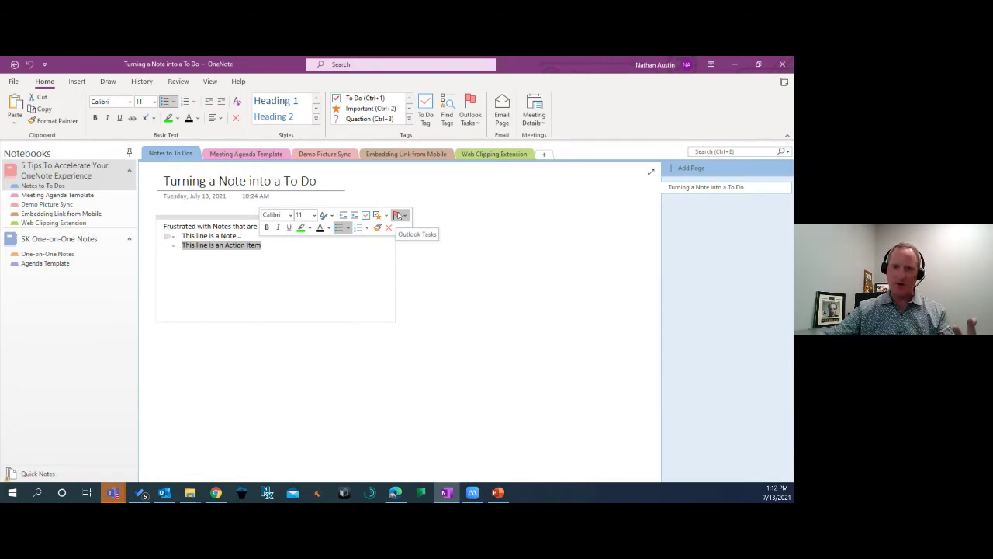
left_click(405, 218)
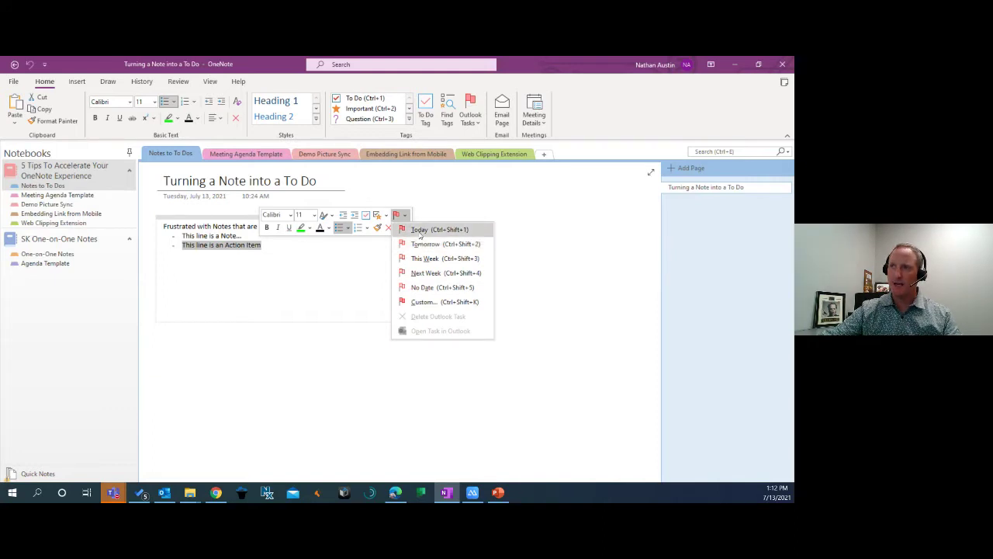
left_click(419, 231)
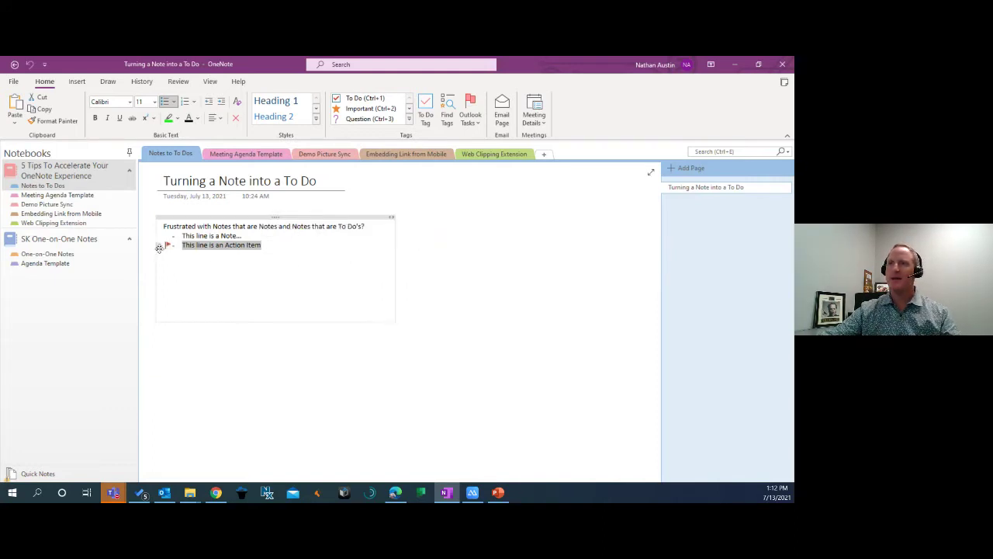
mouse_move(168, 251)
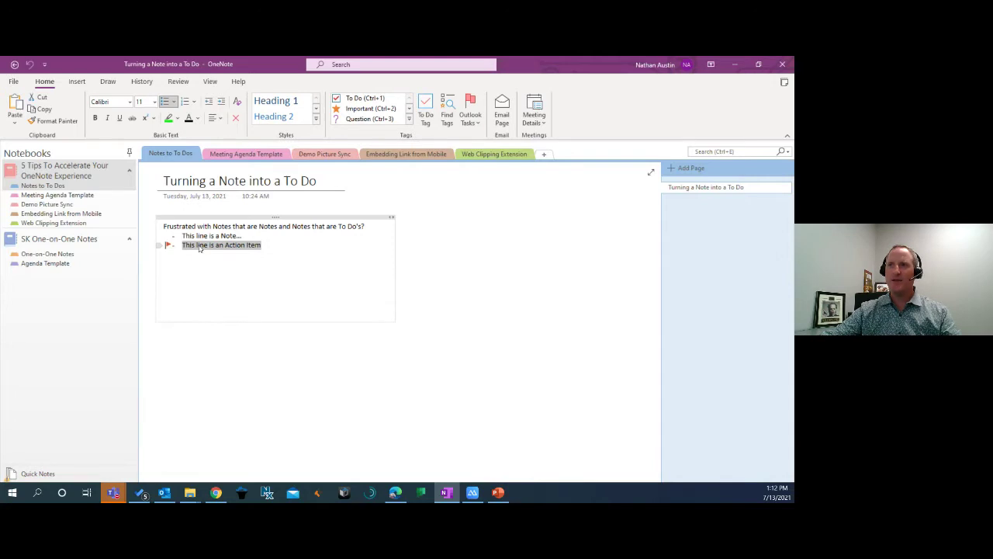
right_click(200, 248)
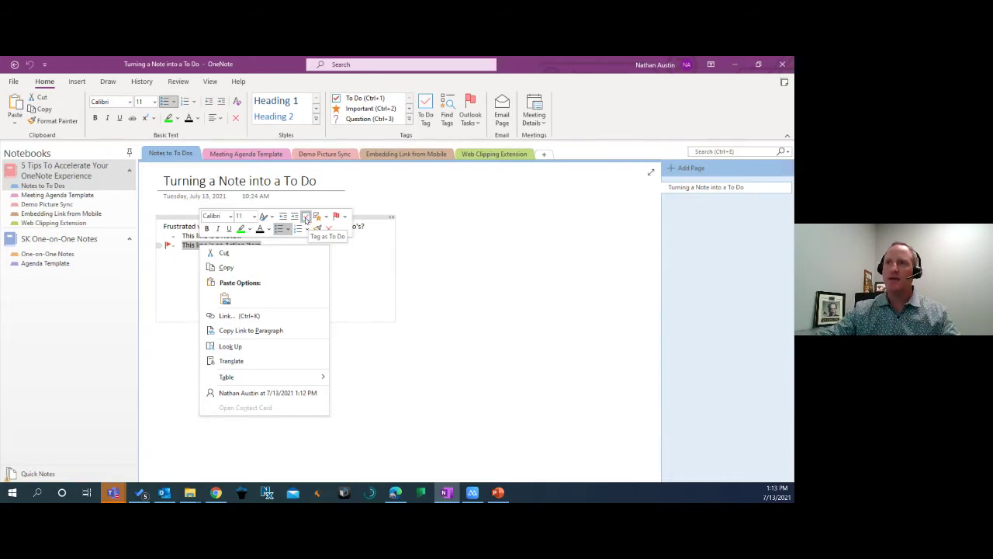
key("Escape")
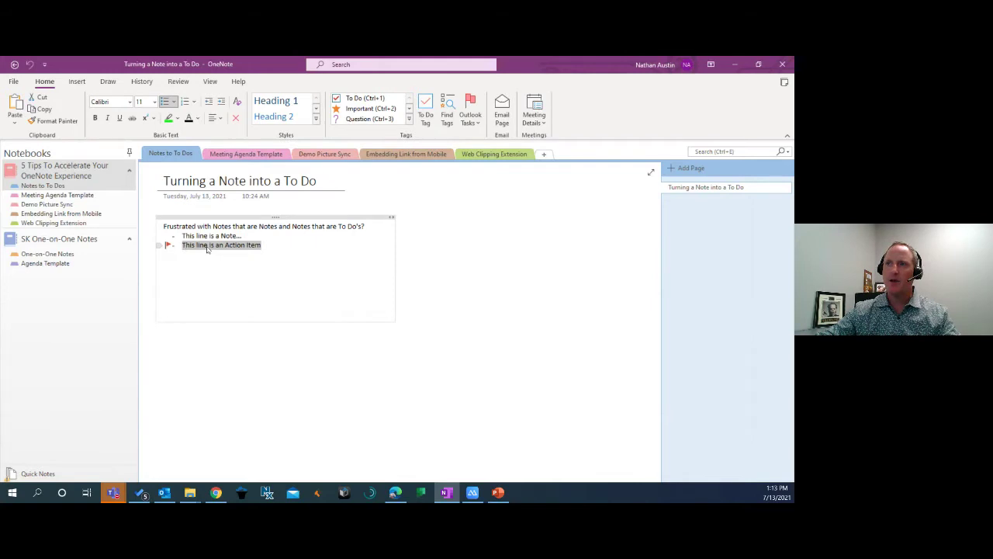
right_click(207, 247)
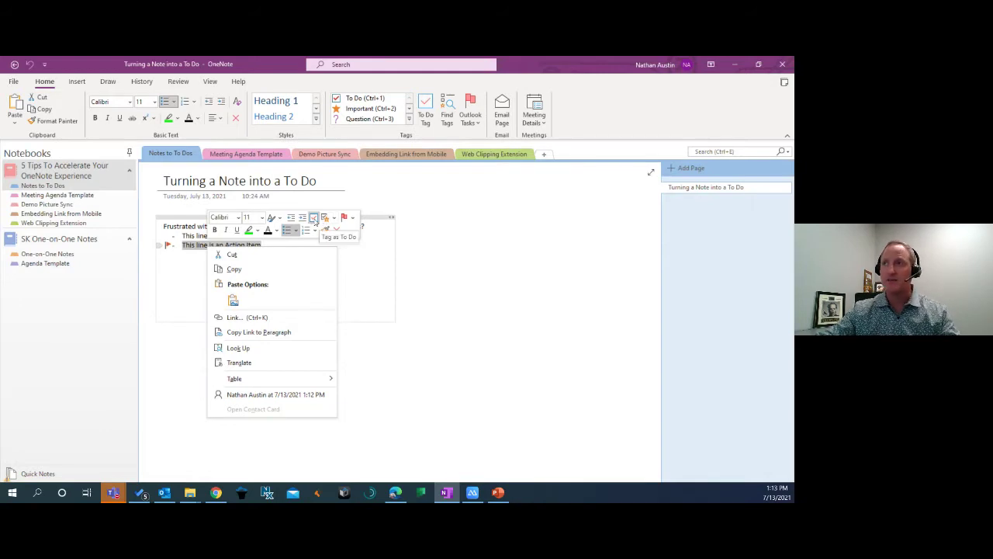
left_click(353, 221)
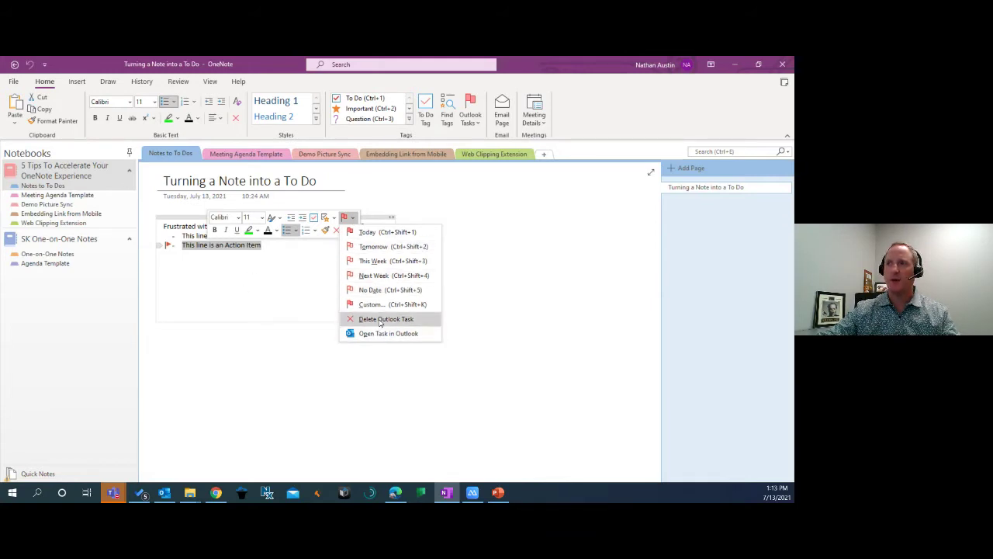
key("Escape")
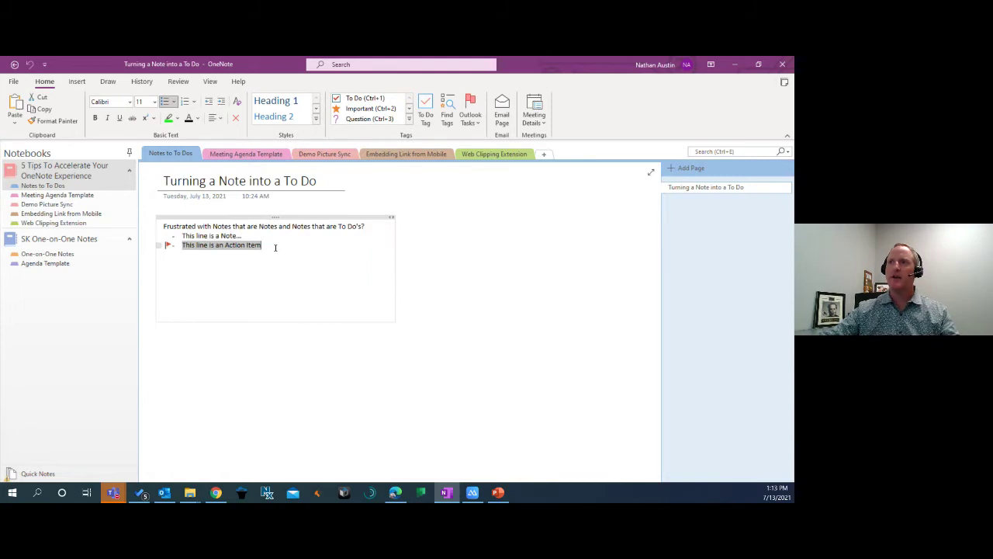
Add the bullet line "This is another action item" below the flagged action item
left_click(274, 246)
key("Return")
type("This is another a")
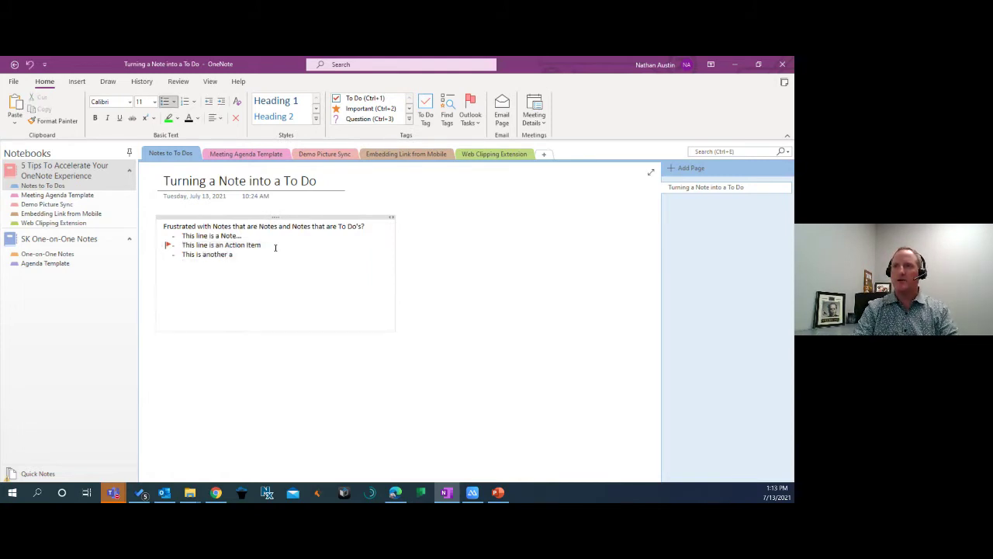
type("ction ttem")
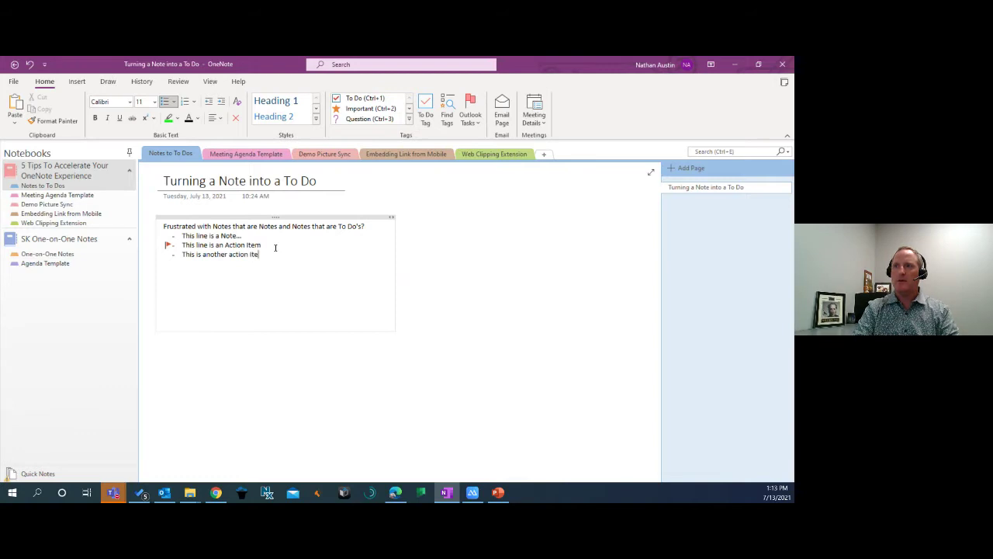
key("Return")
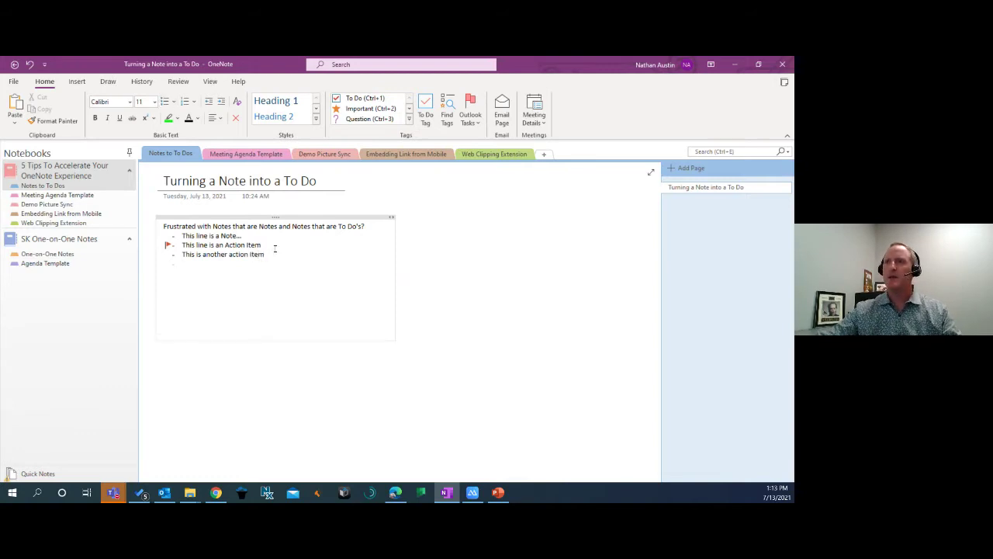
left_click(181, 254)
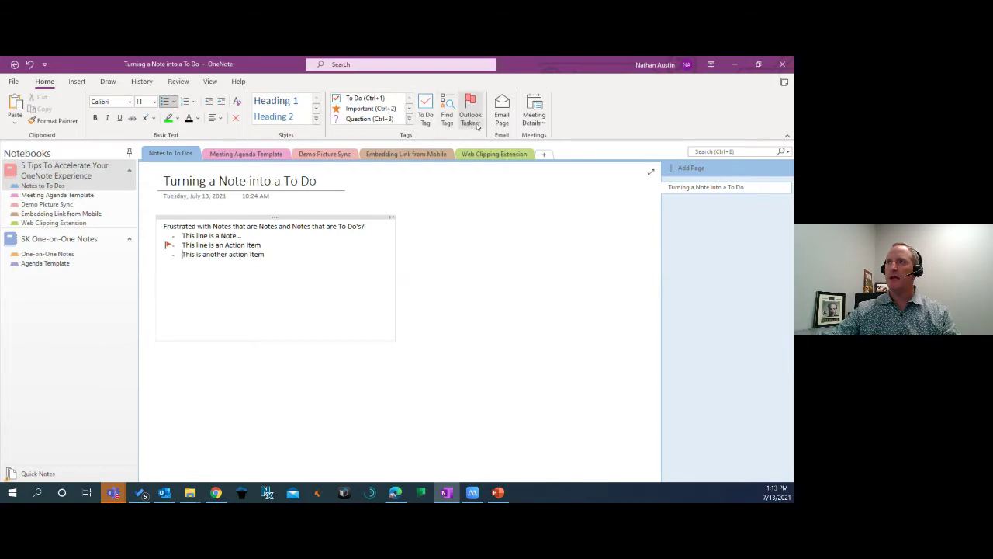
Try the To Do tag on the new action item line, tick its checkbox and remove the tag
left_click(426, 112)
left_click(169, 254)
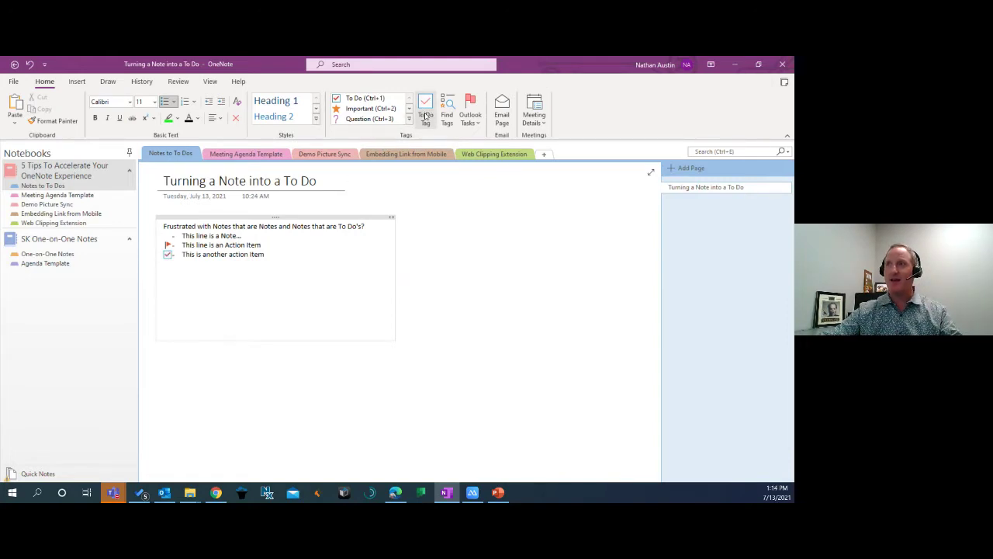
left_click(426, 115)
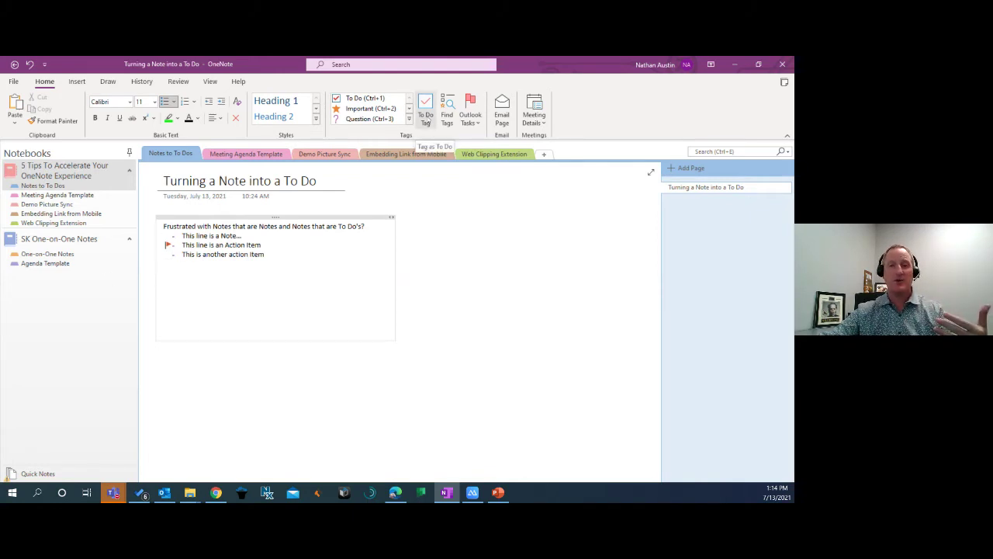
Flag the line "This is another action item" as an Outlook task due Tomorrow
left_click(478, 123)
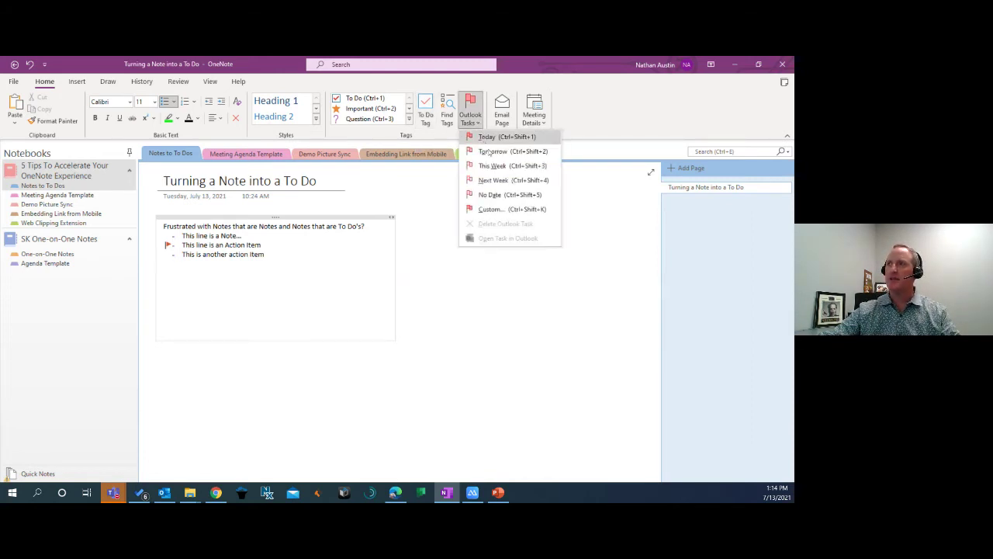
left_click(488, 152)
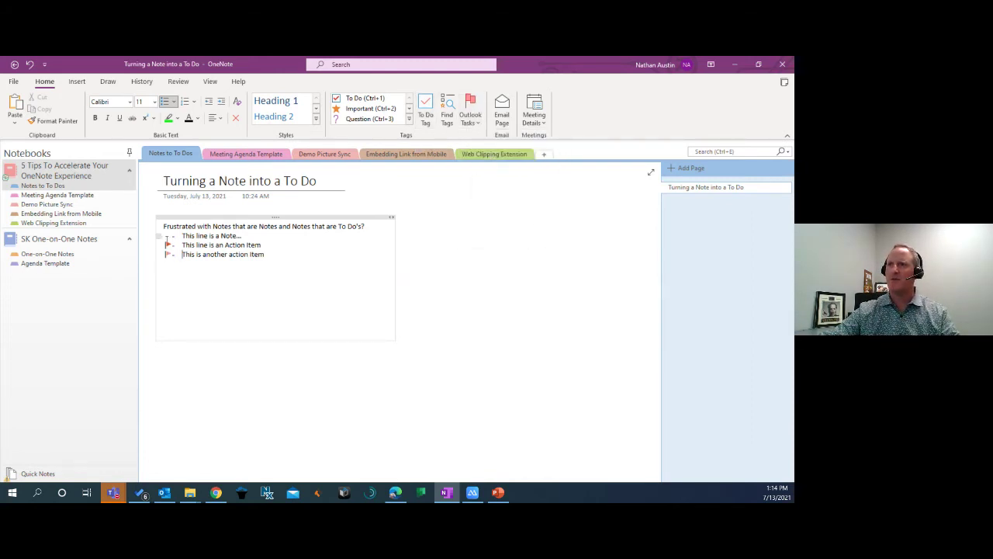
mouse_move(170, 258)
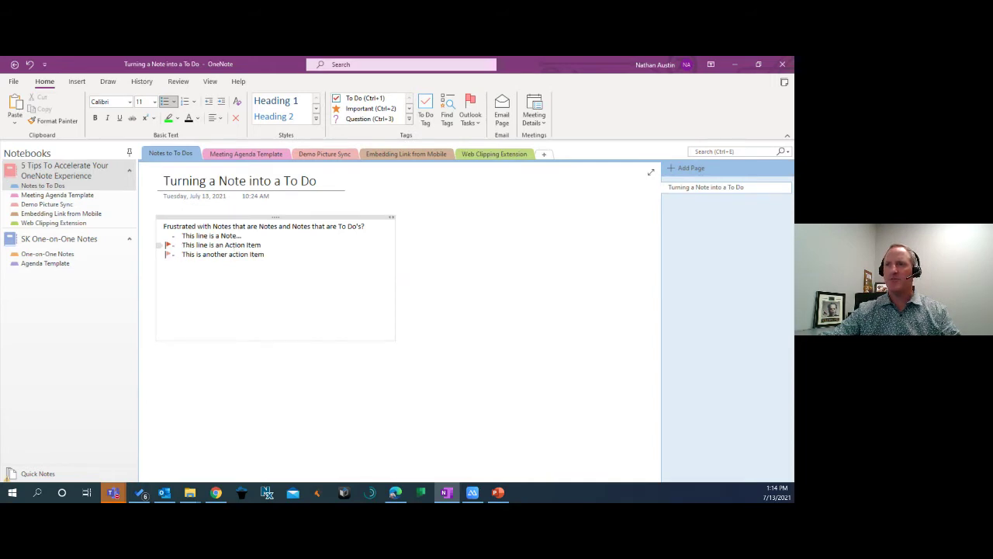
double_click(194, 244)
left_click_drag(194, 245, 214, 246)
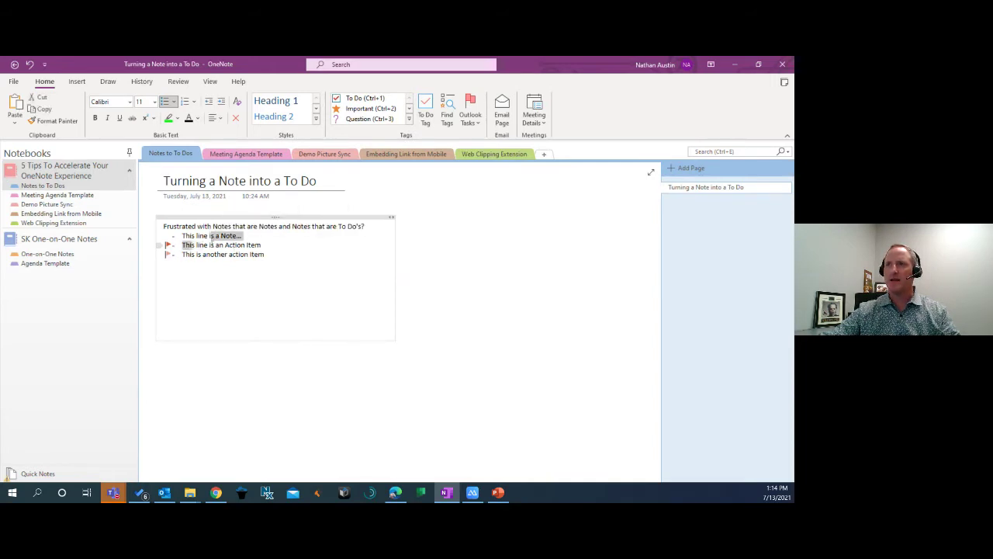
left_click(182, 254)
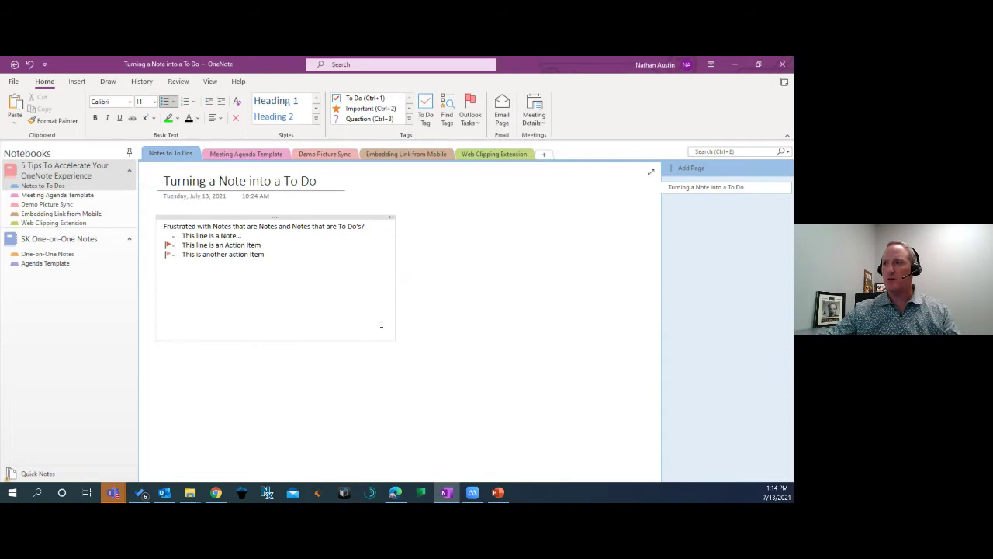
Check the two flagged action items in Outlook's To-Do List and in Microsoft To Do, and return to the OneNote page
left_click(164, 492)
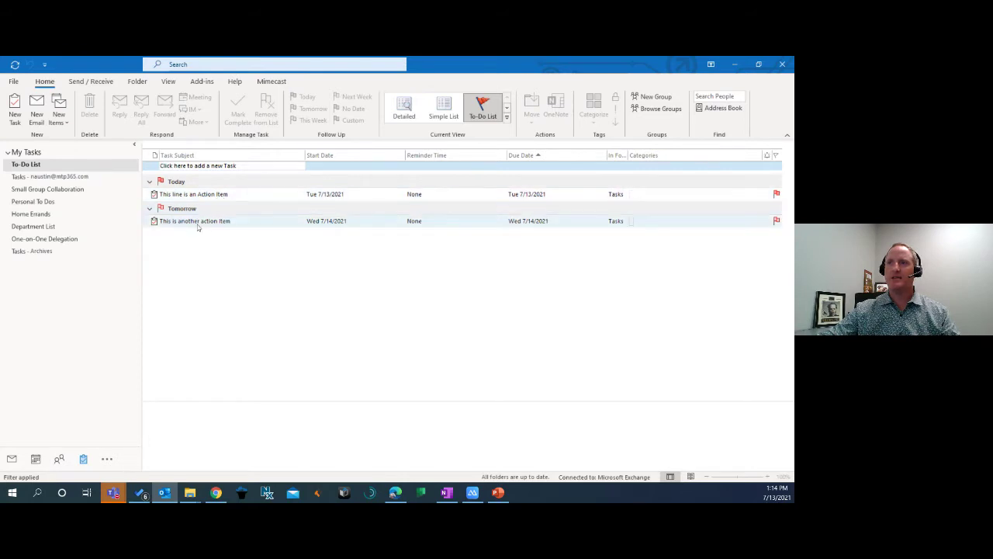
left_click(447, 493)
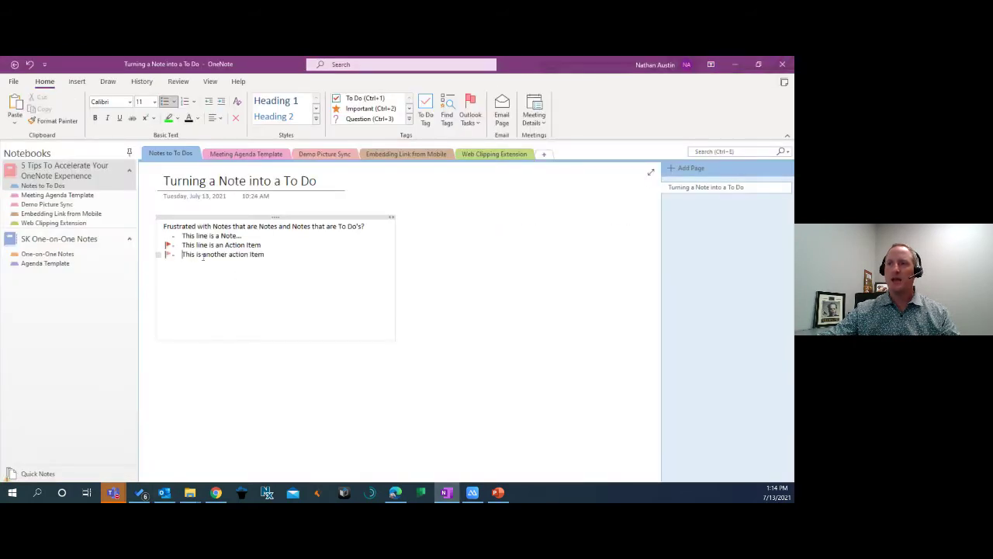
left_click(164, 493)
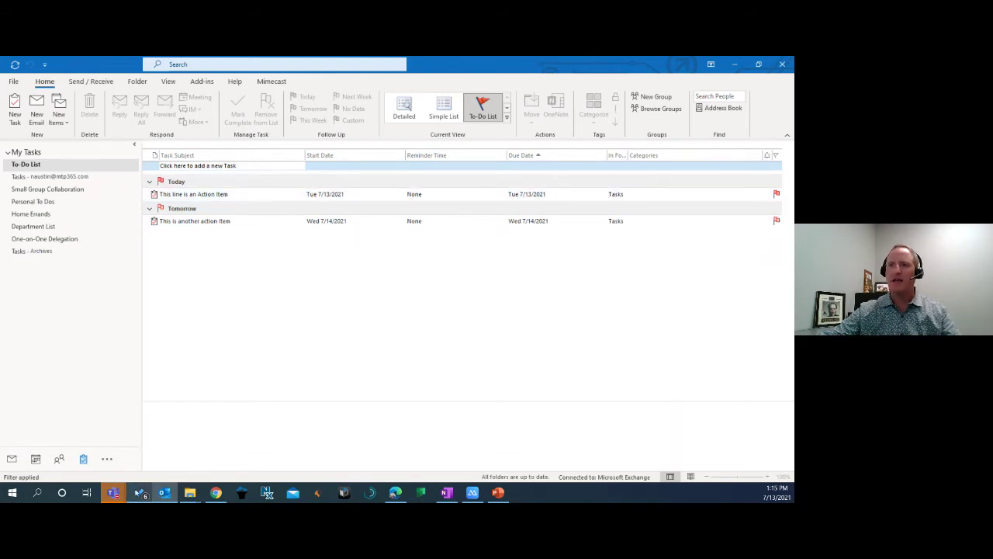
left_click(143, 493)
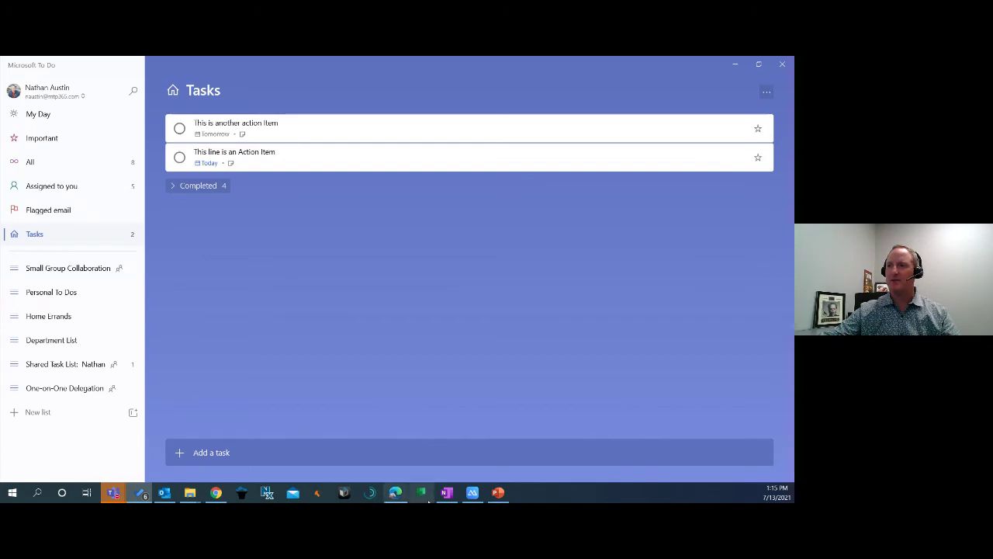
mouse_move(450, 497)
left_click(450, 436)
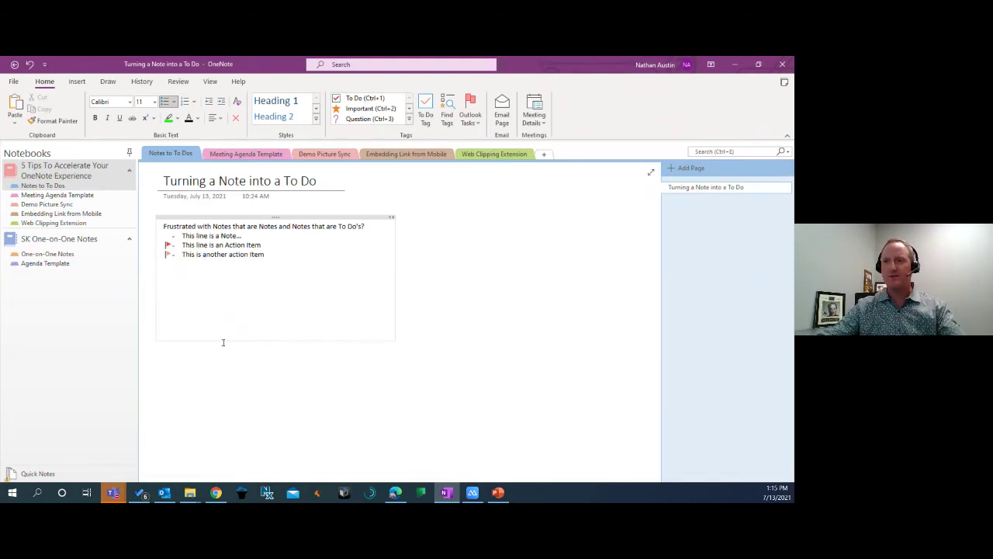
In Microsoft To Do, mark the task "This line is an Action Item" complete and expand the Completed list
left_click(141, 492)
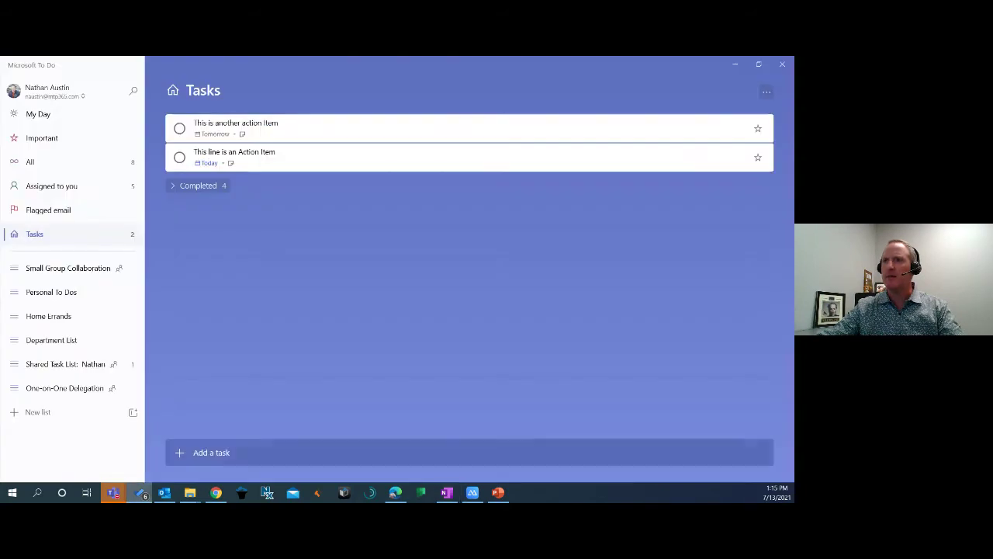
left_click(179, 157)
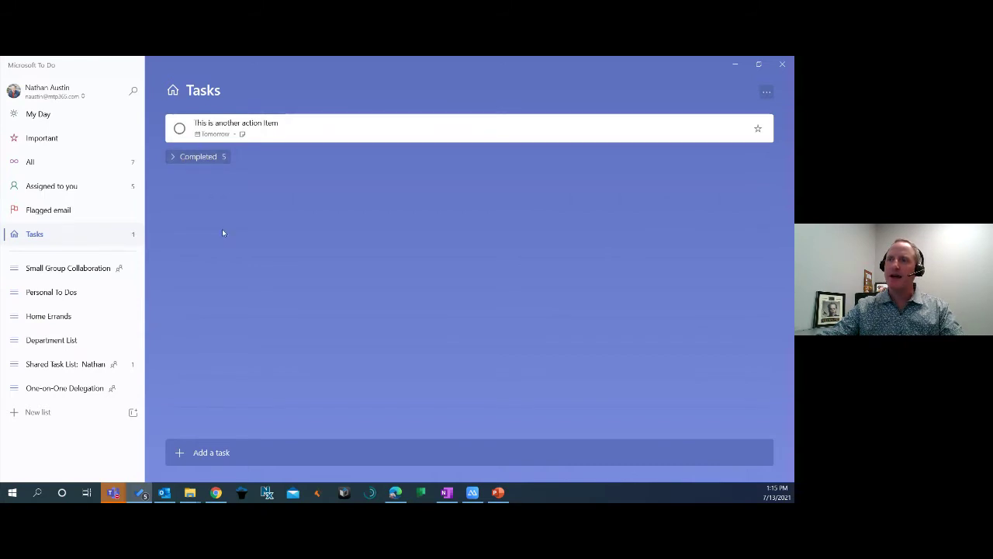
left_click(171, 157)
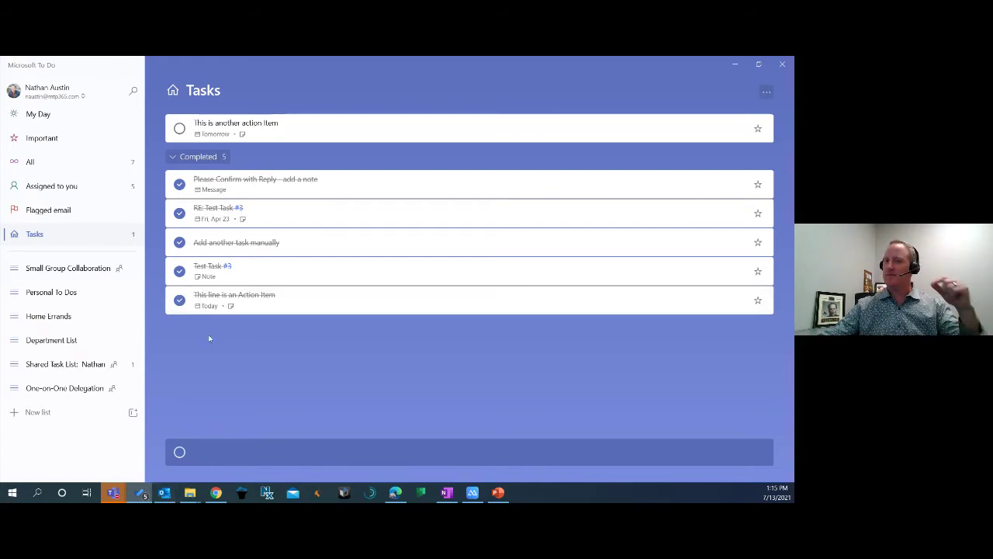
Check the completed action item's status in Outlook's To-Do List and on the OneNote notes page
left_click(164, 497)
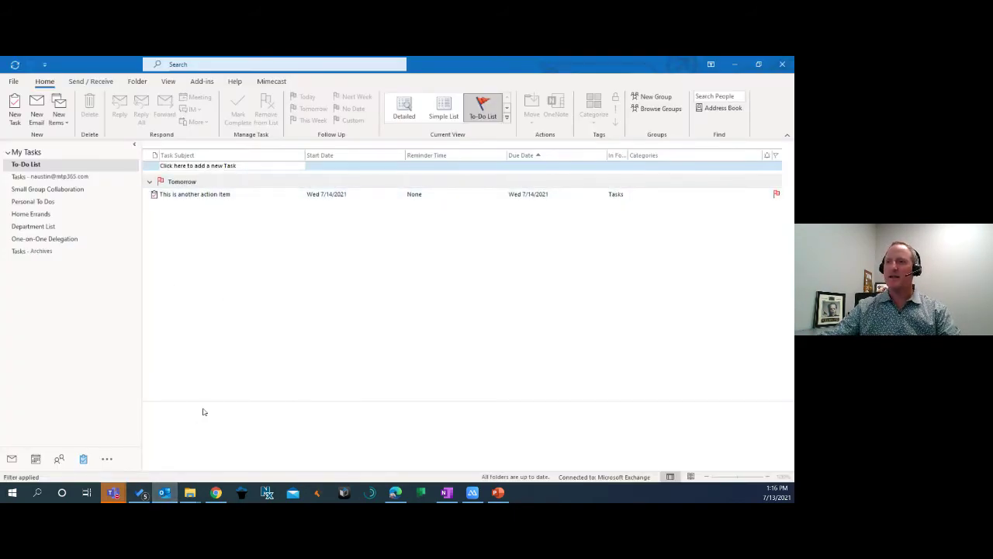
left_click(447, 491)
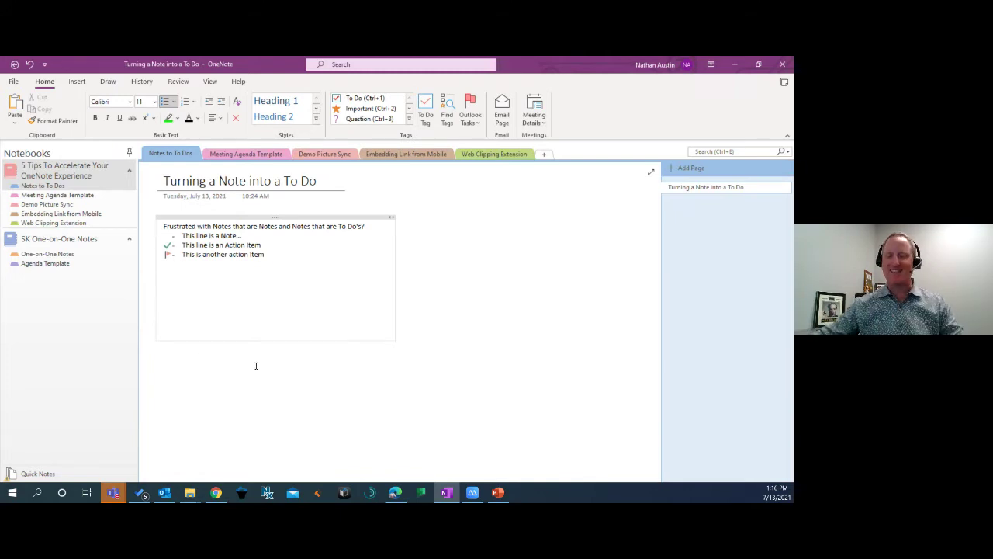
Save the Meeting Agenda Template section's page as template "Weekly Team Meeting Agenda", set it as the section's default, and expand My Templates
left_click(239, 154)
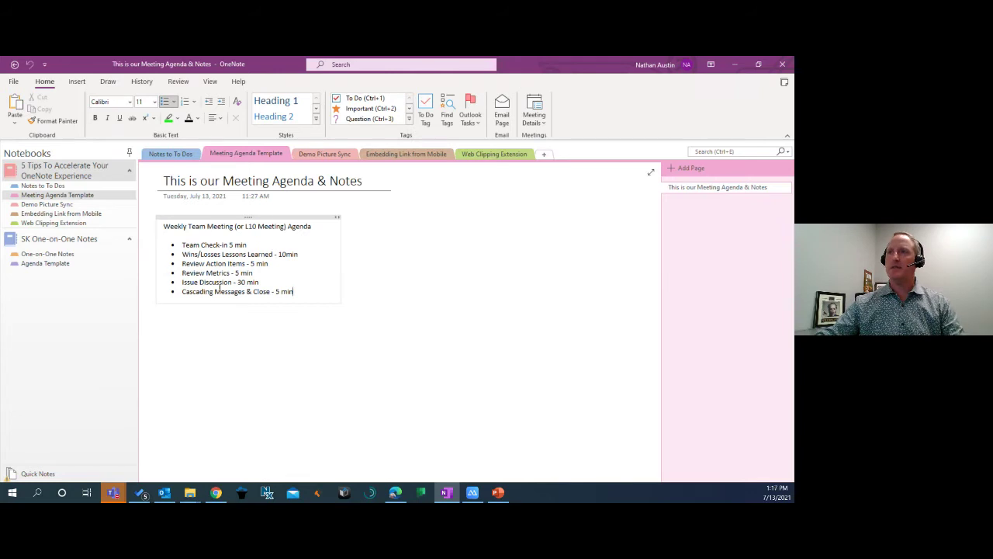
left_click(77, 82)
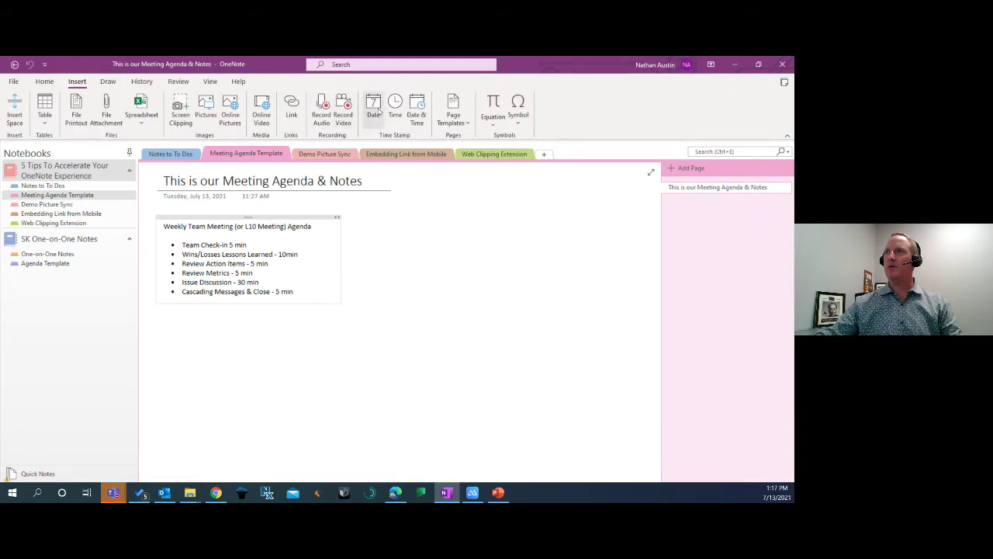
left_click(466, 124)
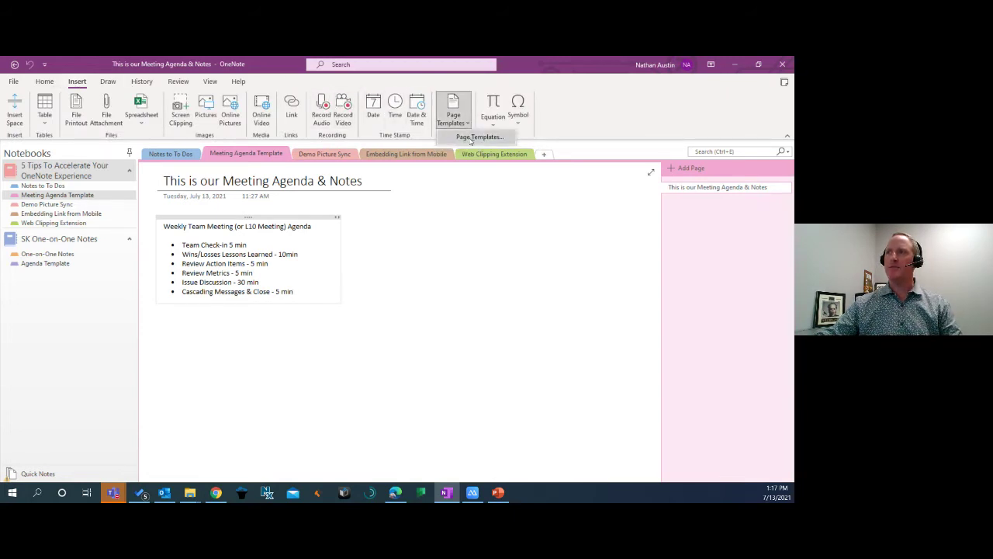
left_click(472, 137)
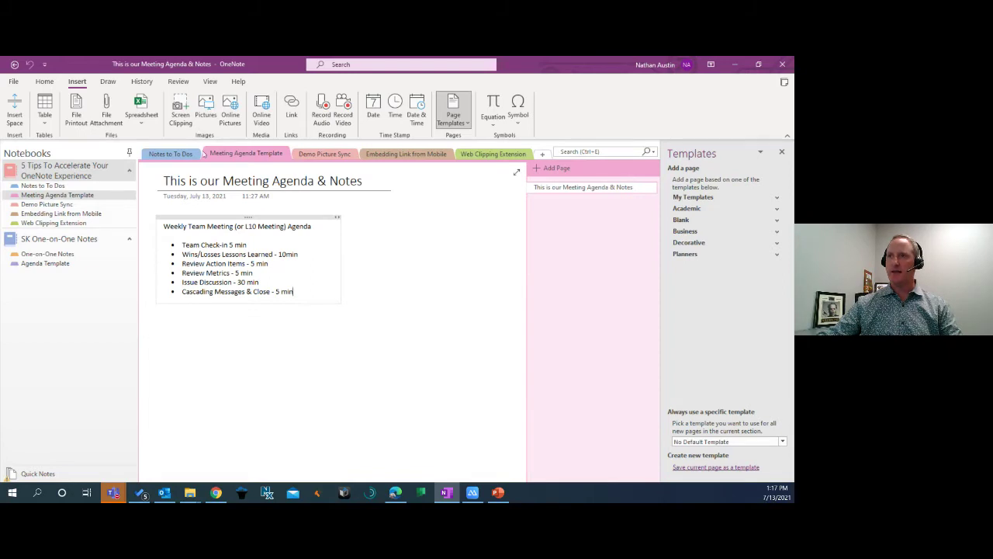
left_click(713, 467)
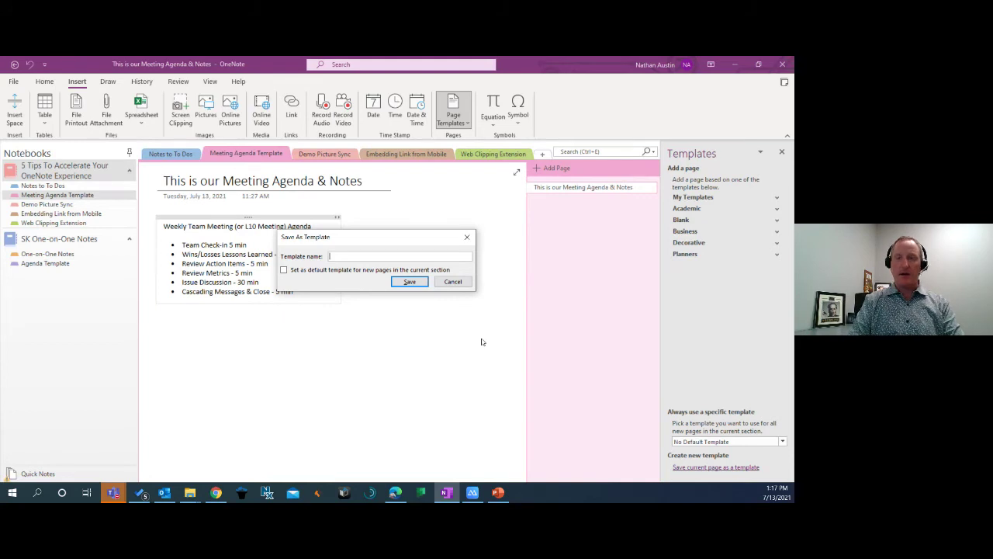
type("Weekl")
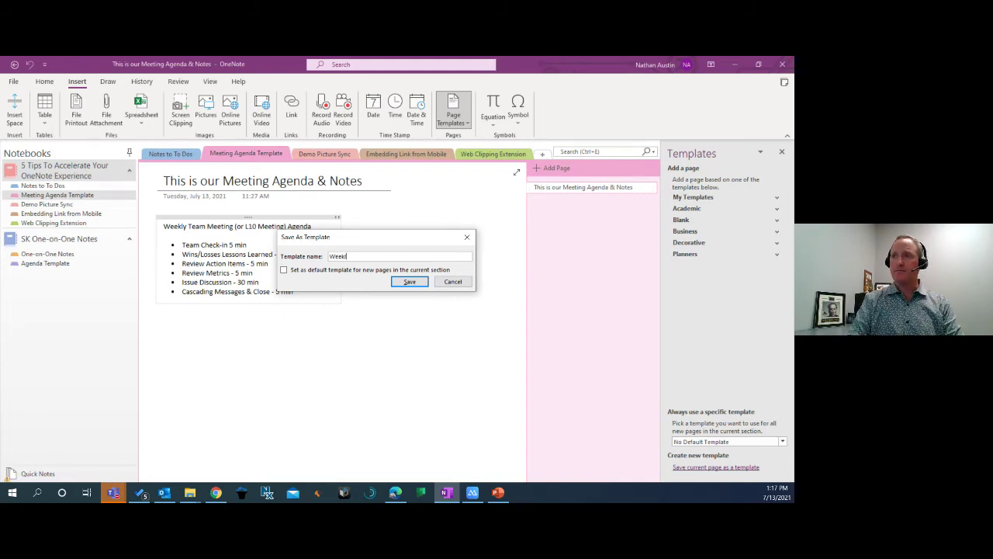
type("y Team MEeting Agenda")
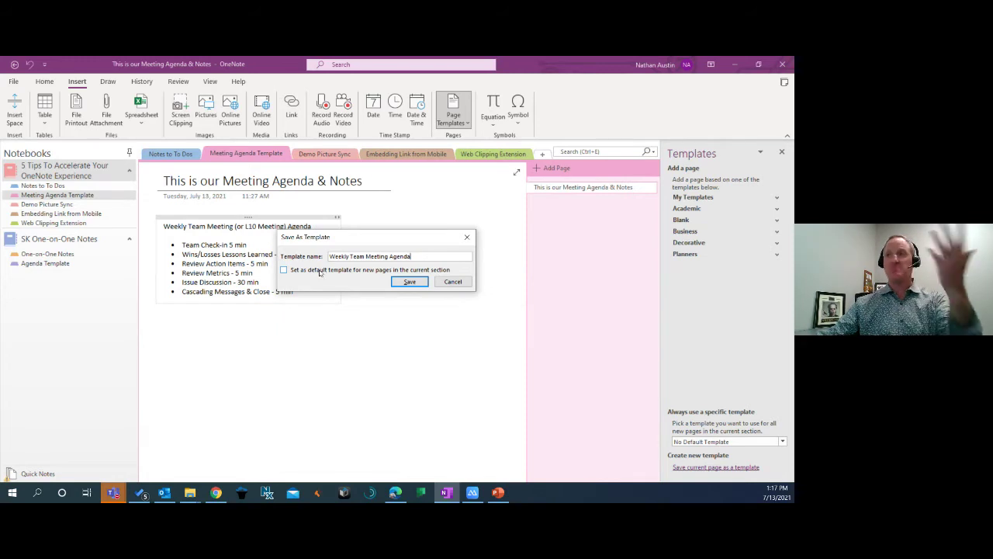
left_click(283, 270)
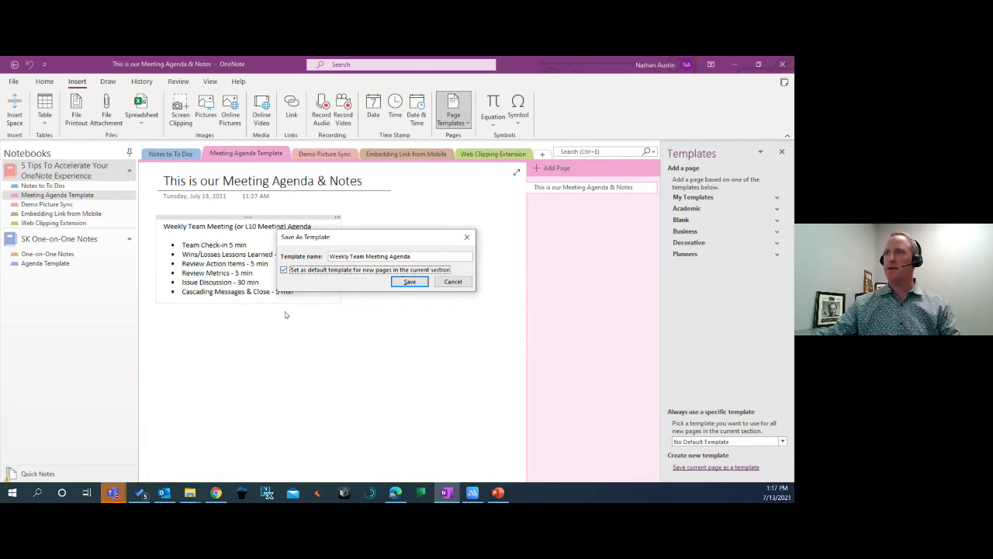
left_click(409, 282)
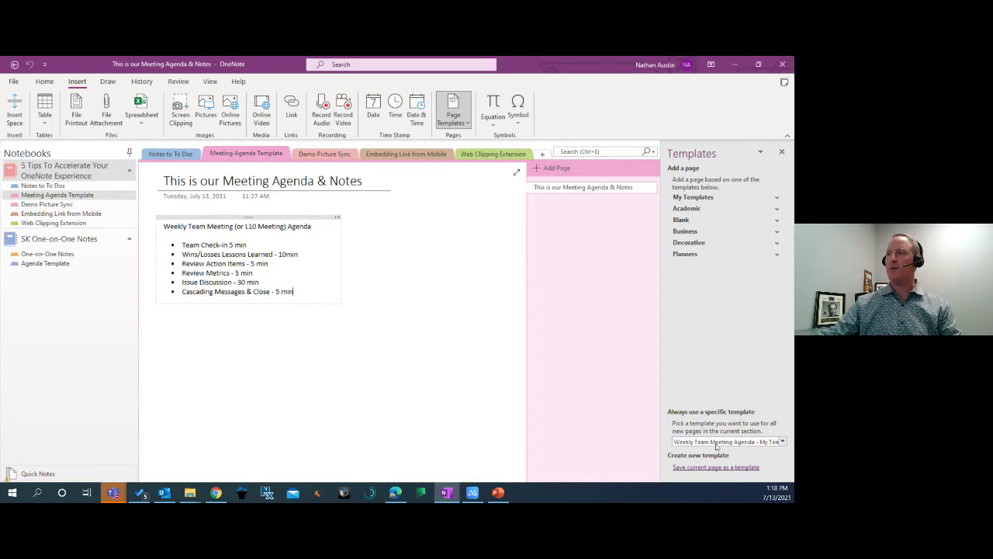
left_click(778, 199)
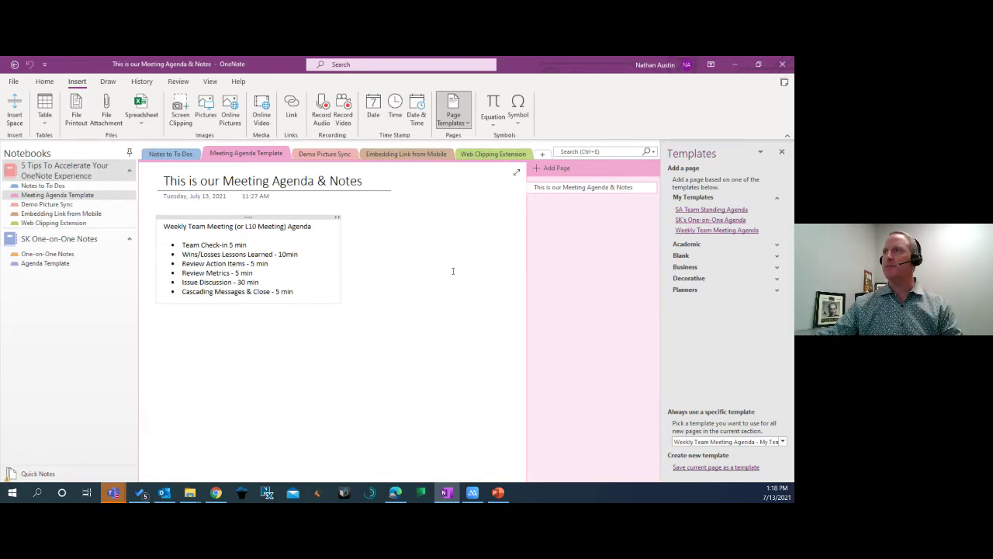
Add a new page from the default agenda template and title it "July 13th Team Meeting"
left_click(555, 170)
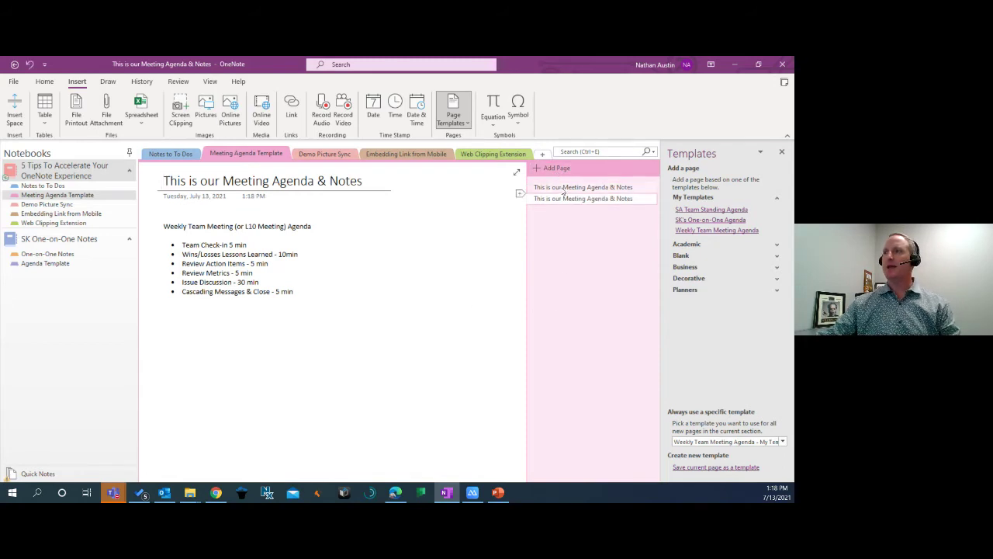
double_click(239, 181)
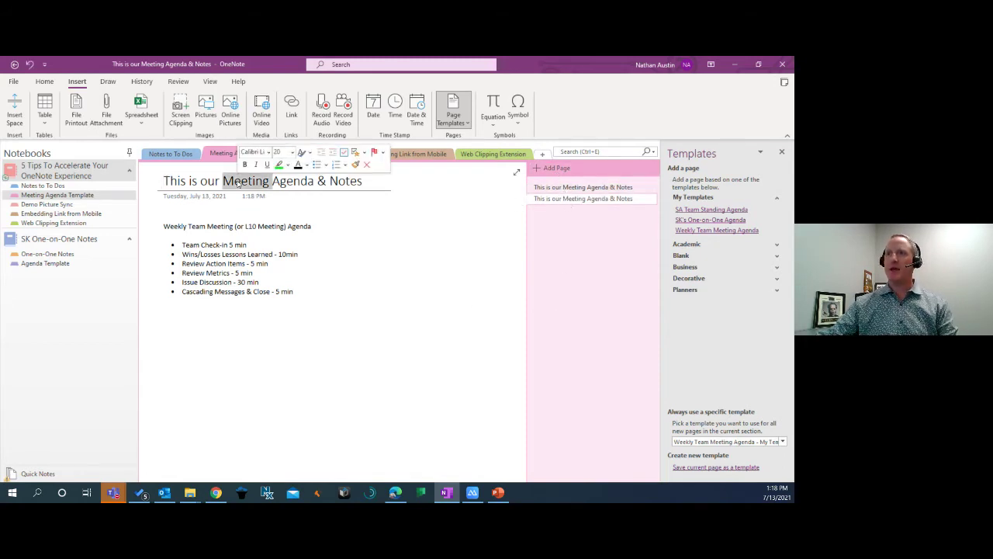
triple_click(238, 182)
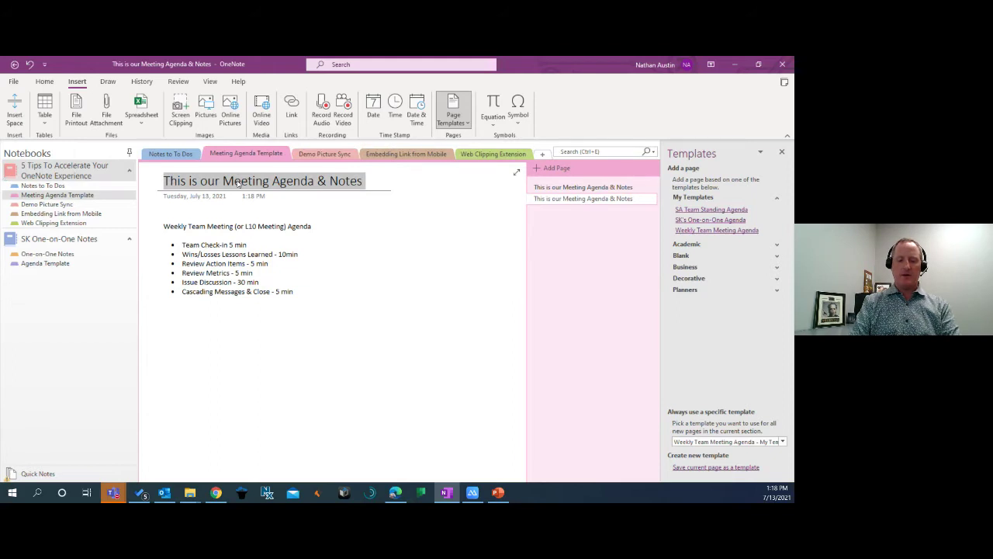
type("Ju")
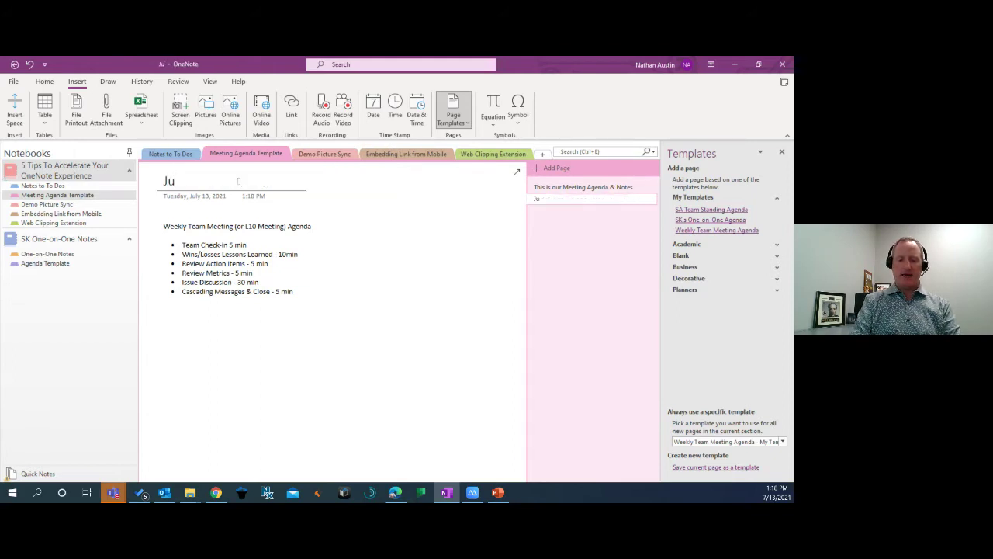
type("ly 13th Team Meeting")
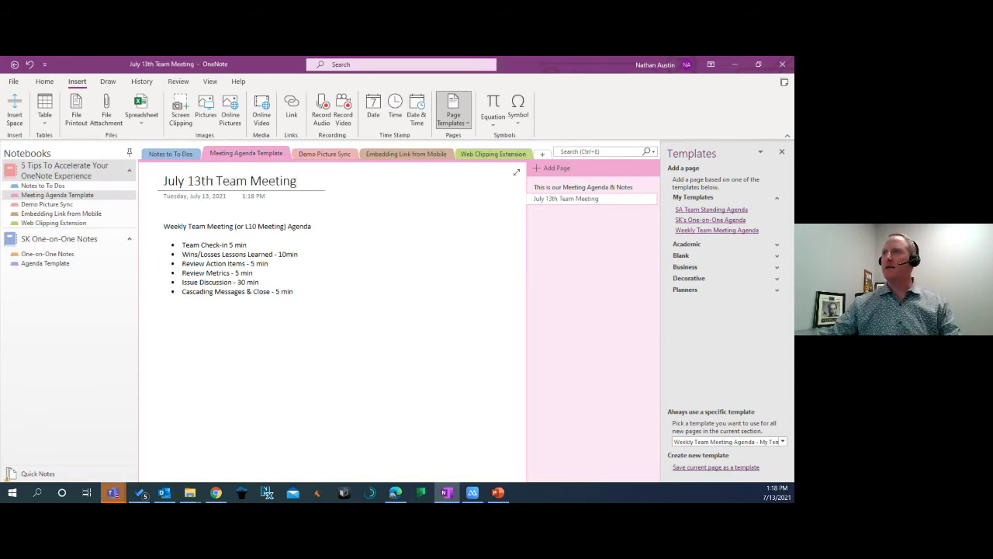
Add another agenda page in the Meeting Agenda Template section and title it "July 6th Team Meeting"
left_click(552, 168)
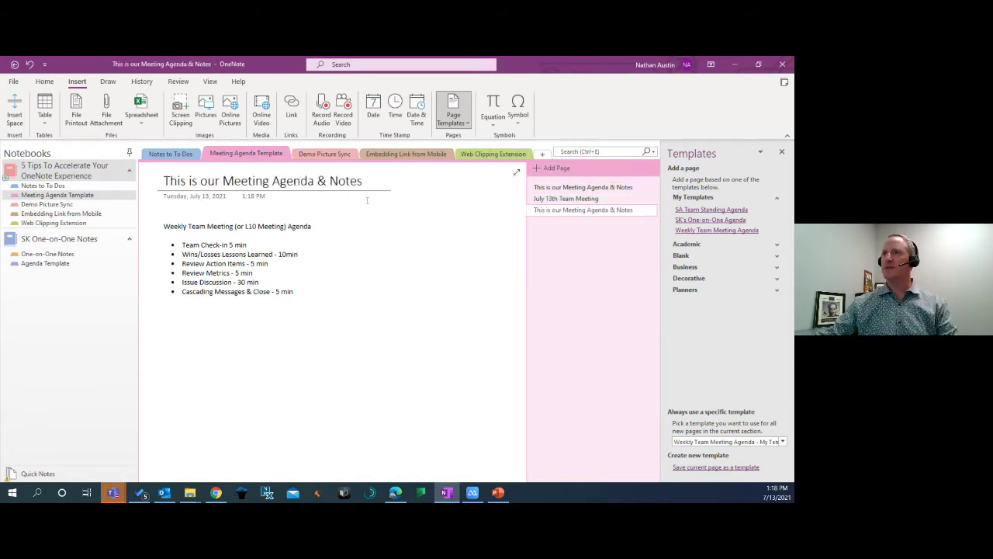
triple_click(327, 181)
type("Jul")
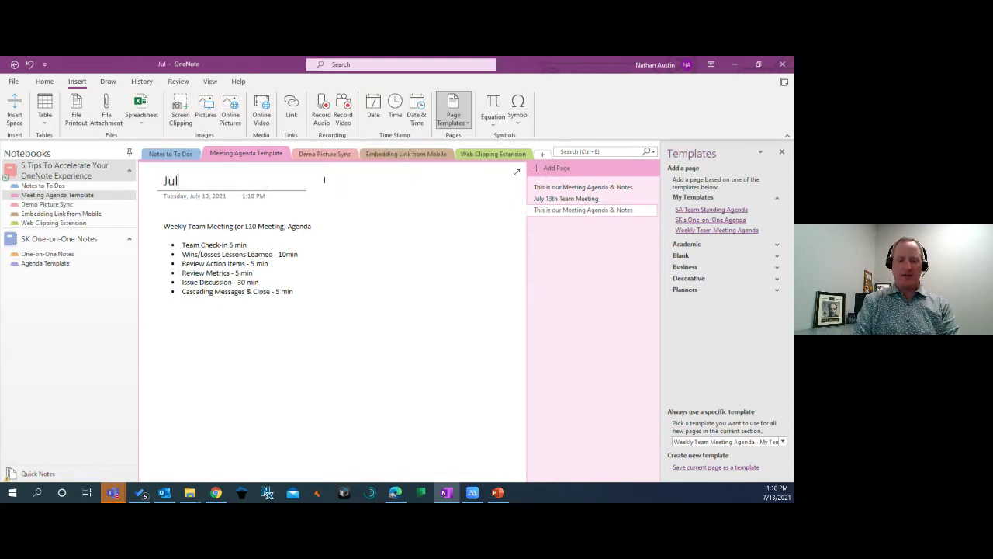
type("y 6th T")
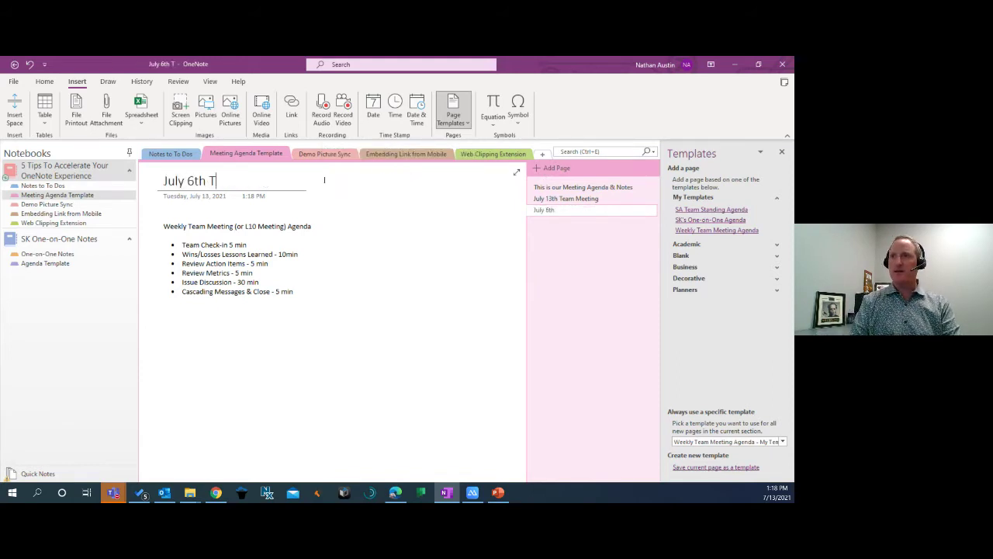
type("eam MEeting")
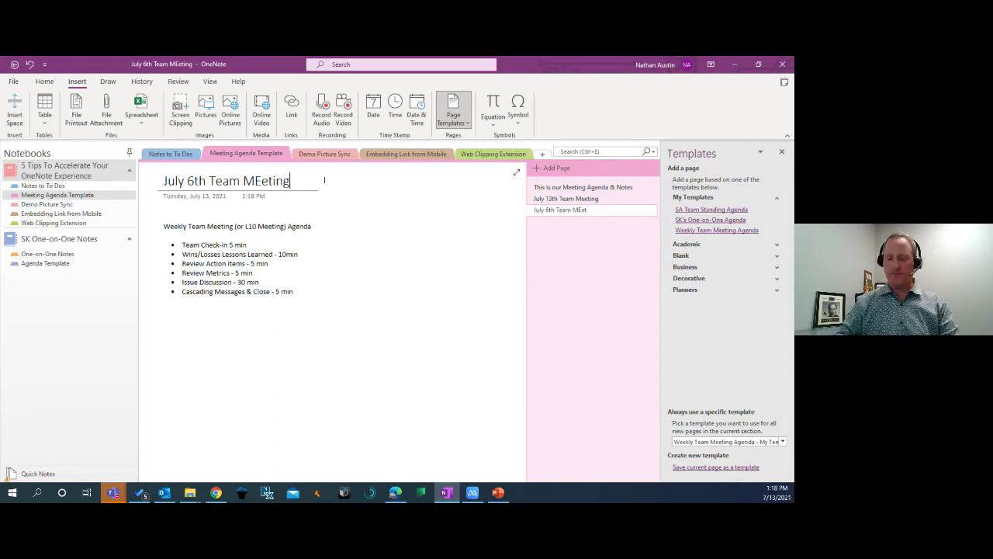
key("BackSpace")
key("BackSpace")
key("BackSpace")
key("BackSpace")
key("BackSpace")
key("BackSpace")
type("eeting")
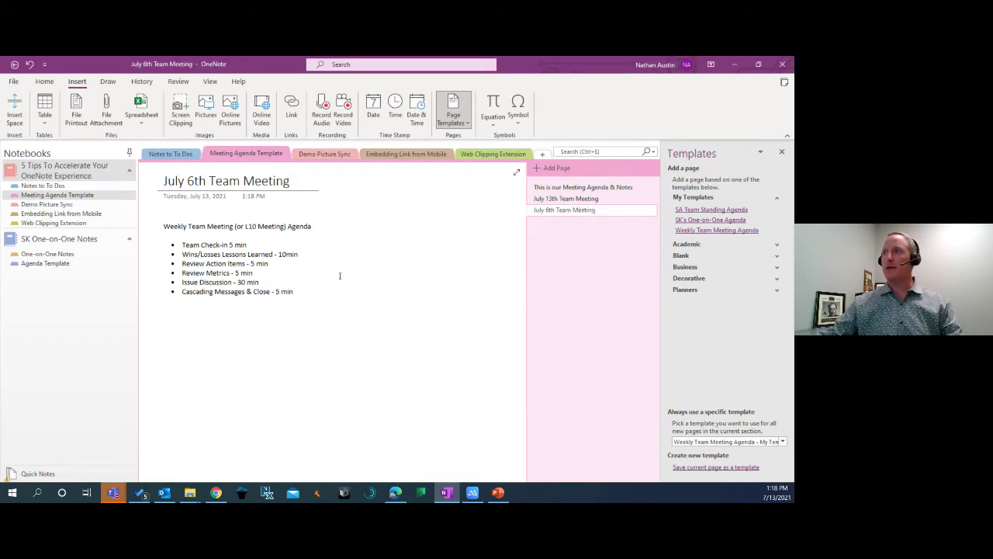
Add the line "Notes here" beneath the Team Check-in item on the July 6th agenda
key("Return")
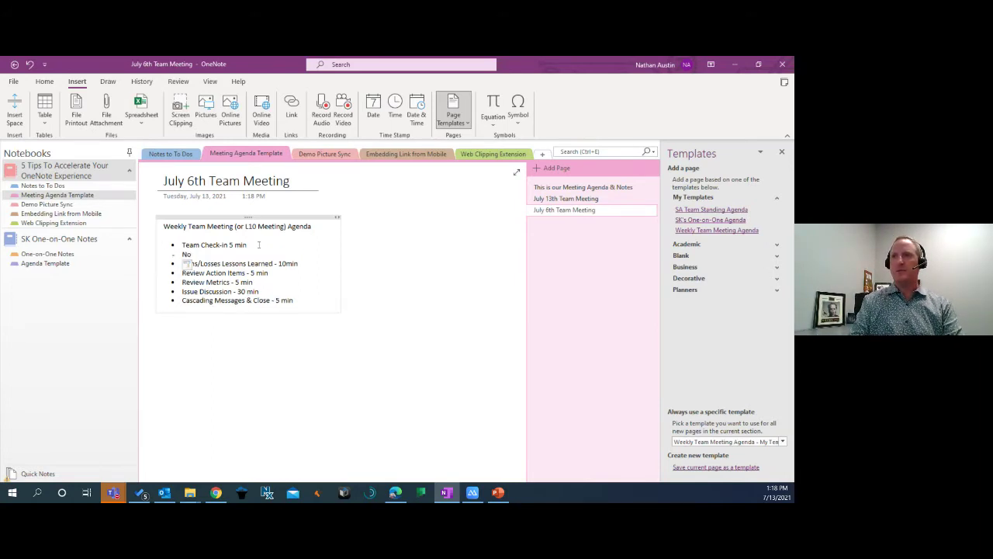
type("Notes here")
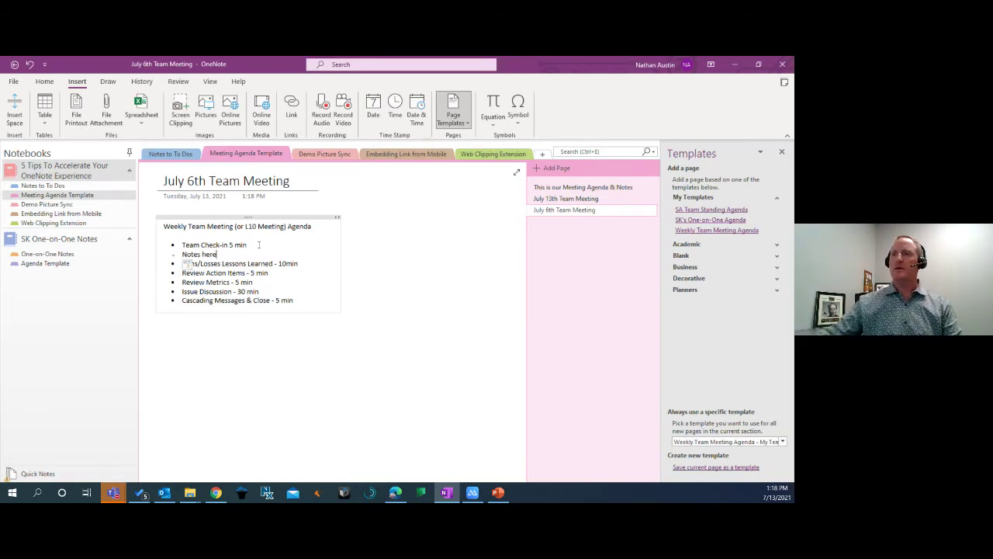
left_click(285, 273)
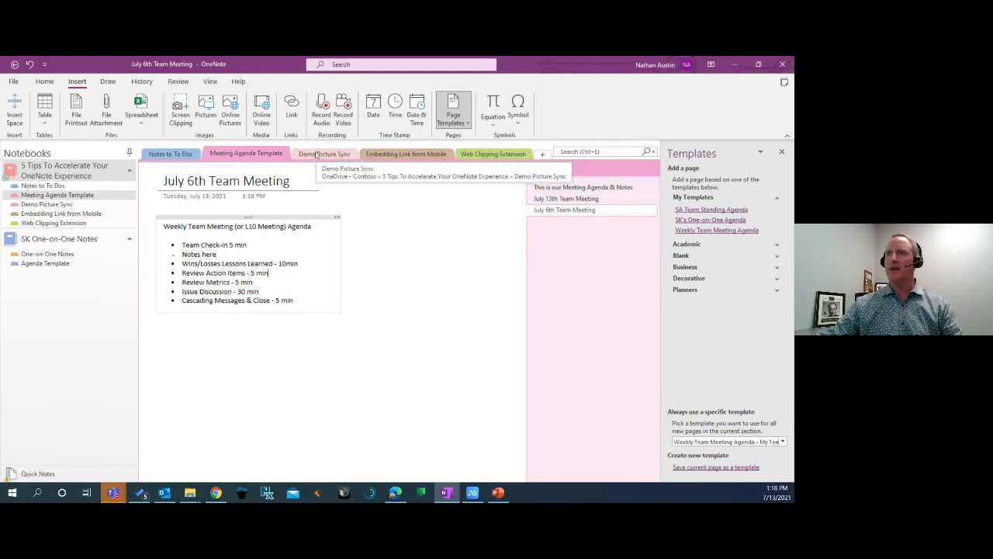
Add a blank page to the Notes to To Dos section, and return to the Meeting Agenda Template section to compare
left_click(171, 154)
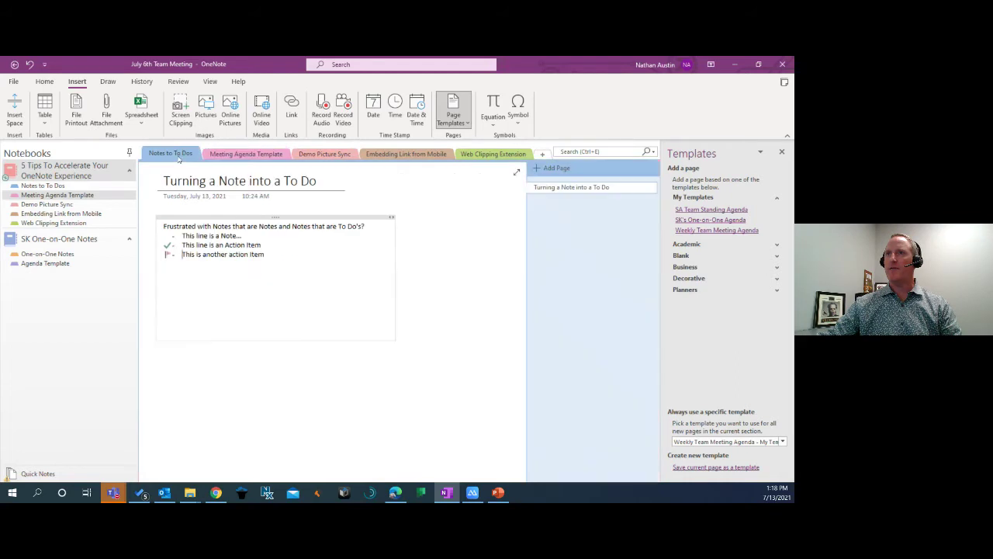
left_click(557, 169)
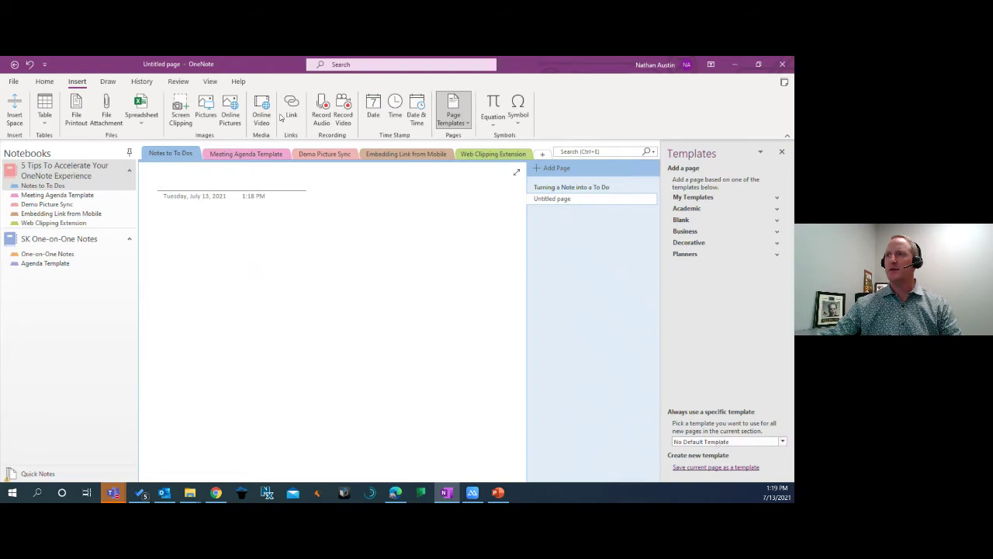
left_click(233, 155)
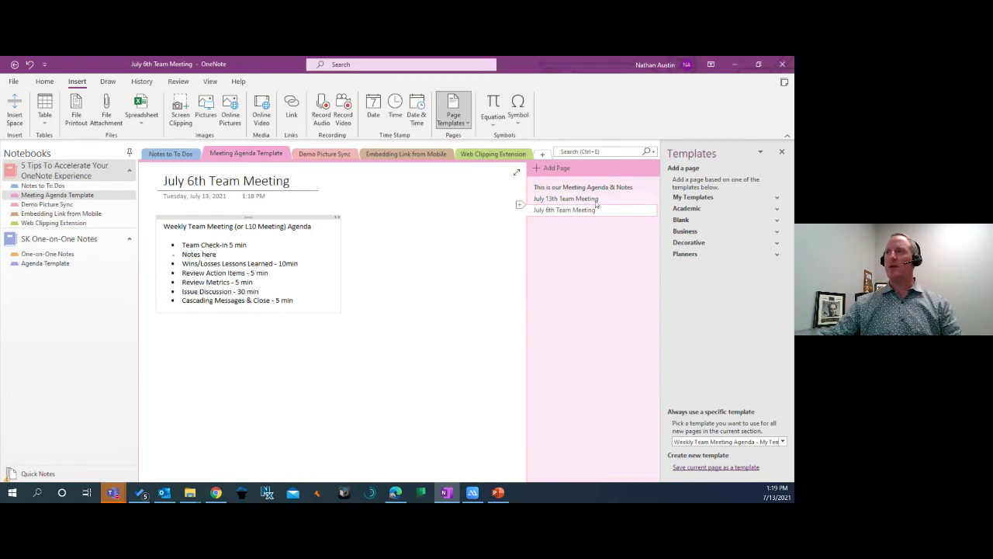
Set Weekly Team Meeting Agenda as the default template for the Notes to To Dos section and add a page from it
left_click(172, 155)
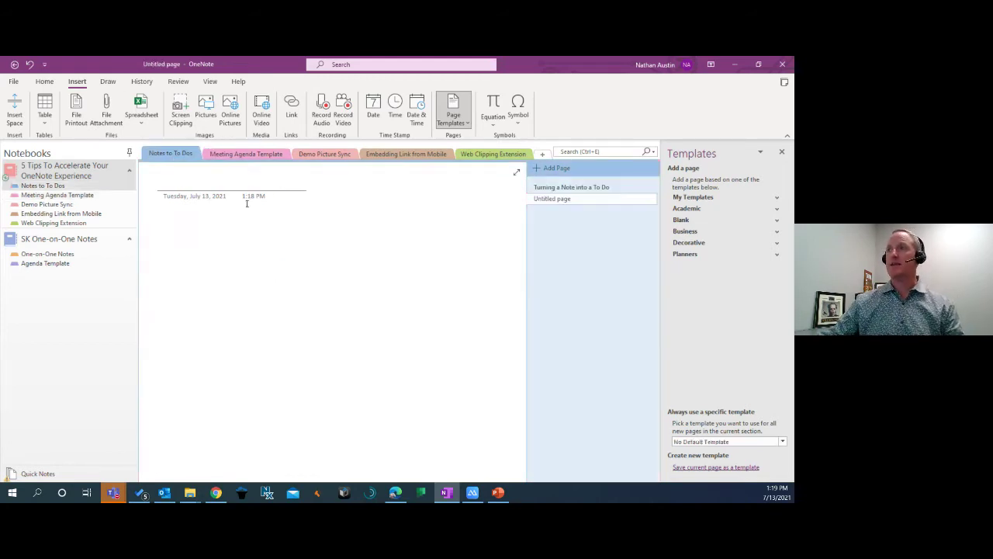
left_click(765, 443)
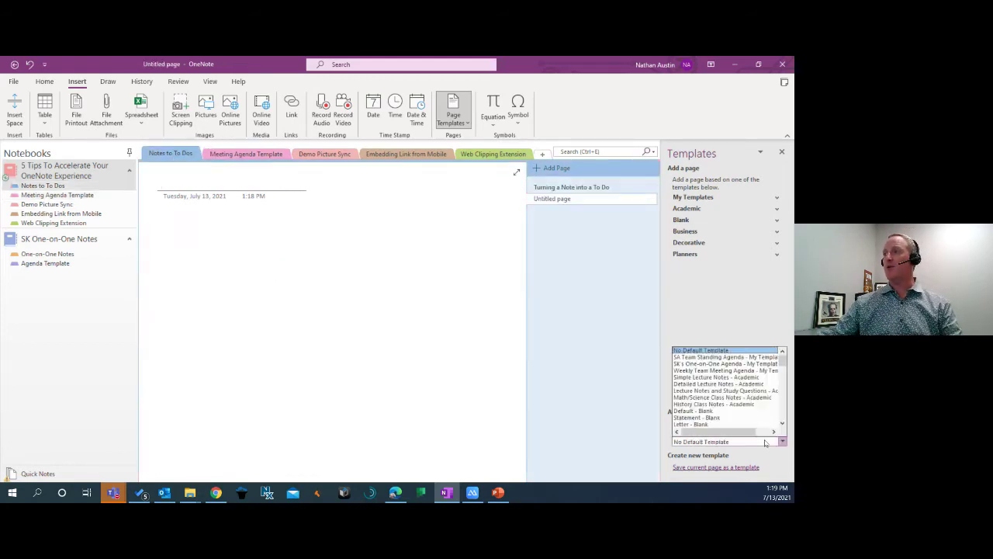
left_click(730, 371)
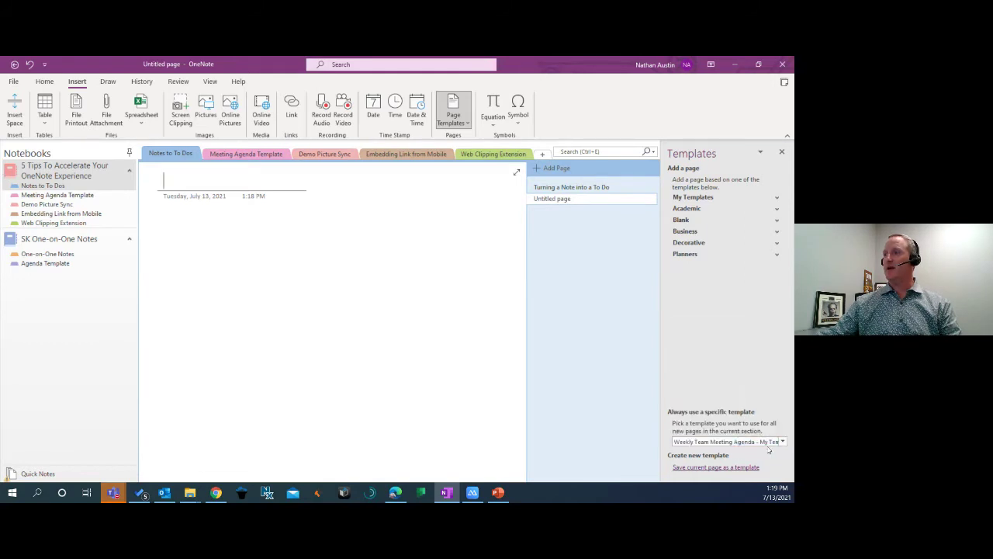
left_click(571, 170)
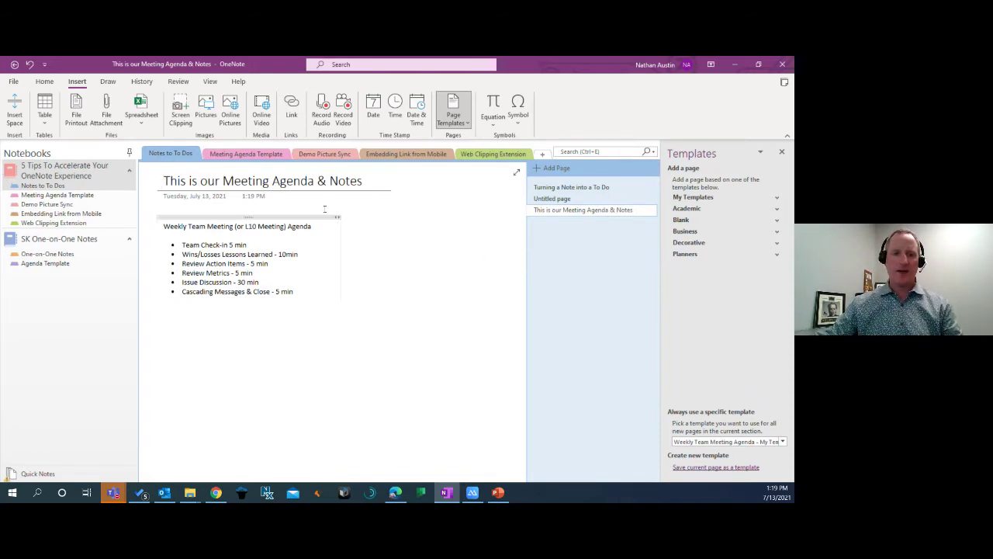
Review the original "This is our Meeting Agenda & Notes" page in the Meeting Agenda Template section
left_click(255, 156)
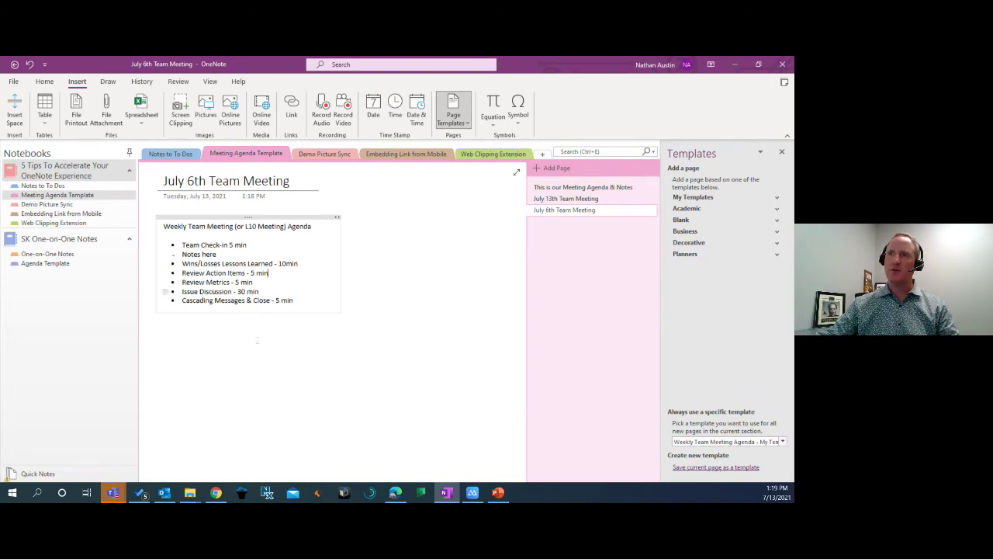
left_click(582, 187)
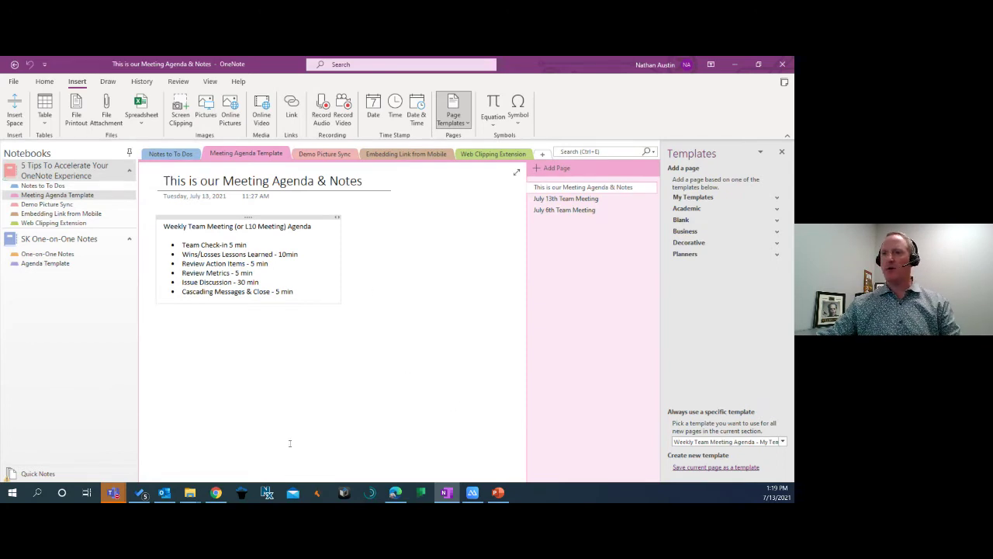
Switch to the Microsoft Teams calendar window and open the pinned one-on-one chat containing the SK One-on-One Notes link
mouse_move(116, 497)
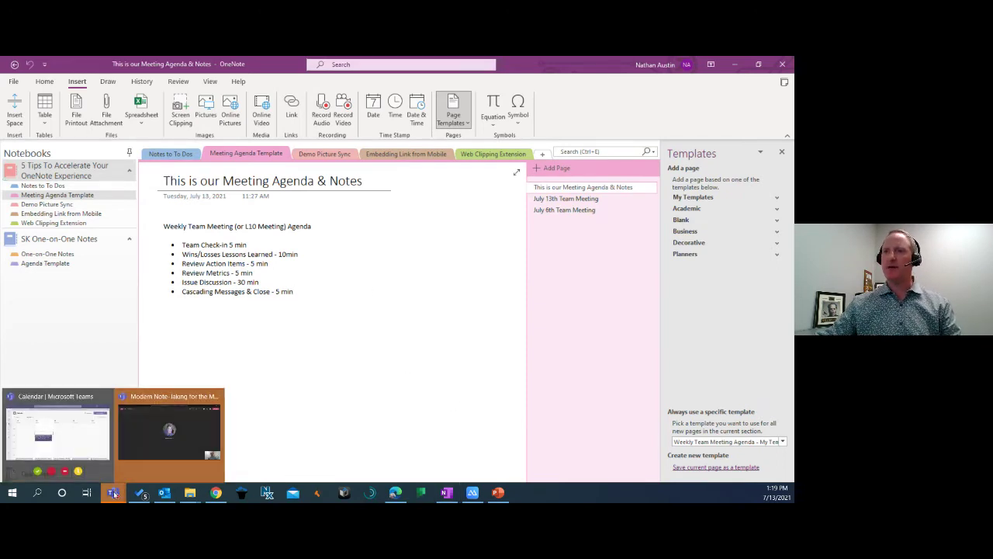
left_click(44, 416)
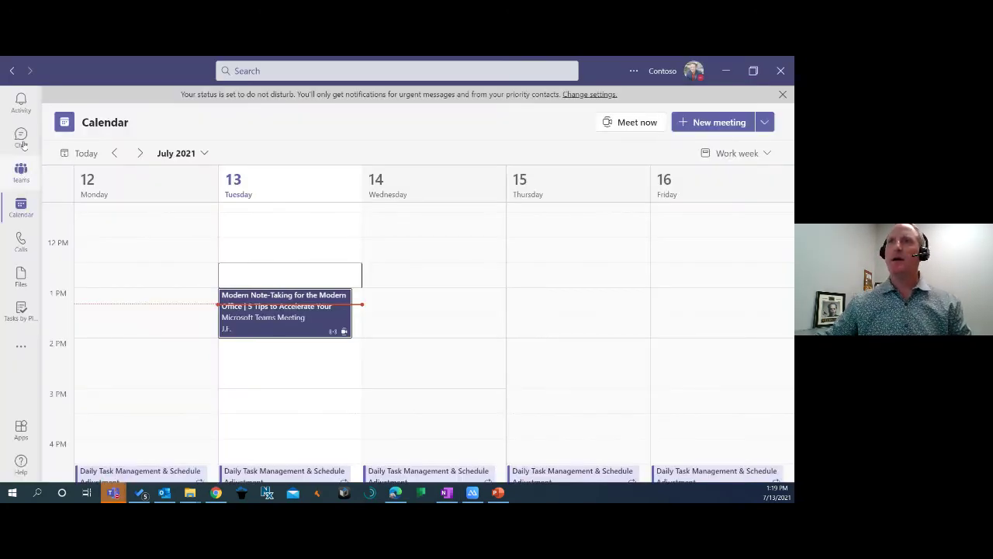
left_click(22, 170)
left_click(20, 138)
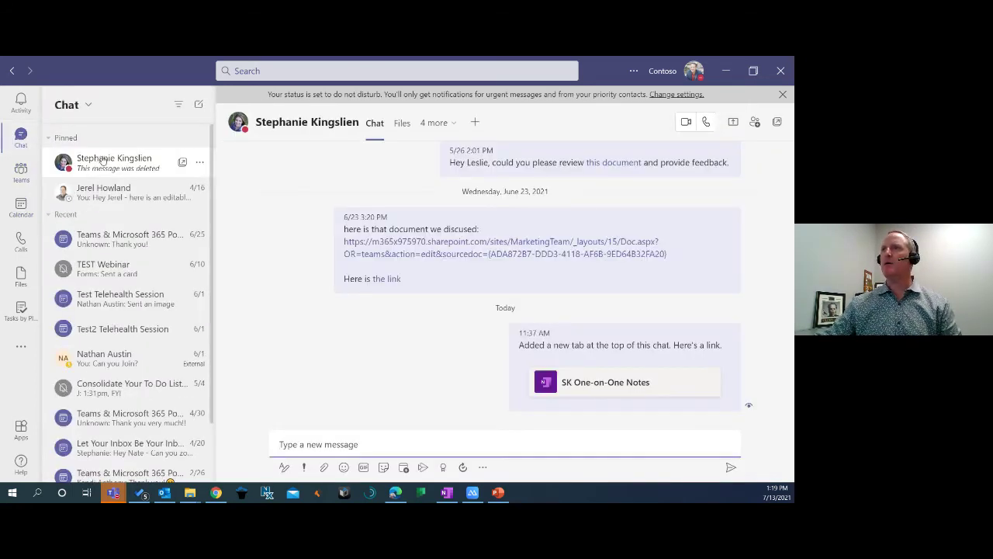
left_click(453, 124)
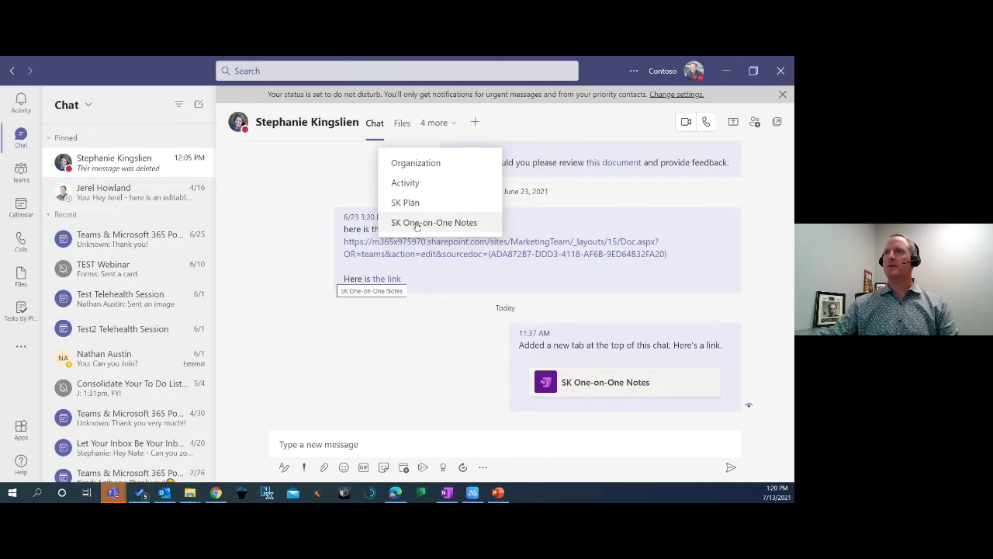
left_click(477, 124)
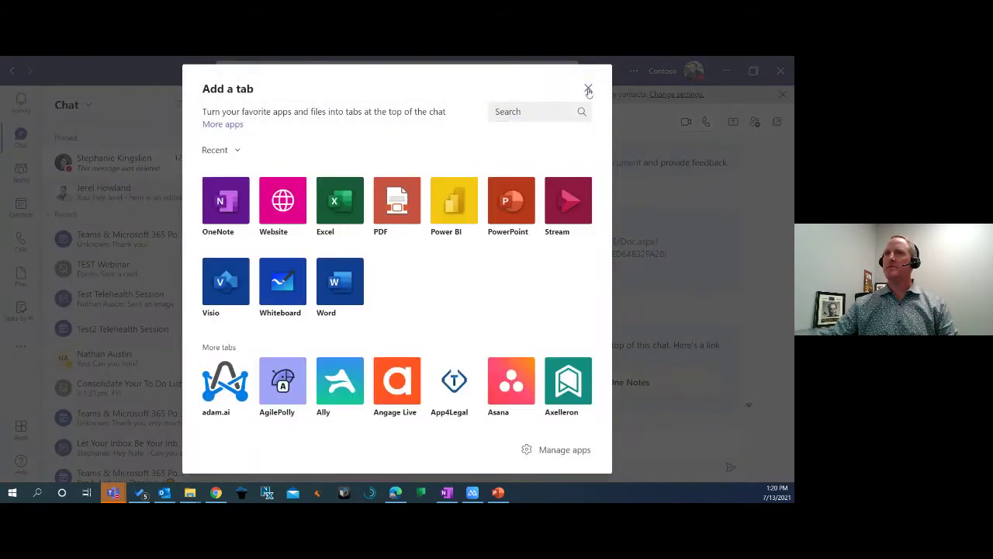
left_click(589, 86)
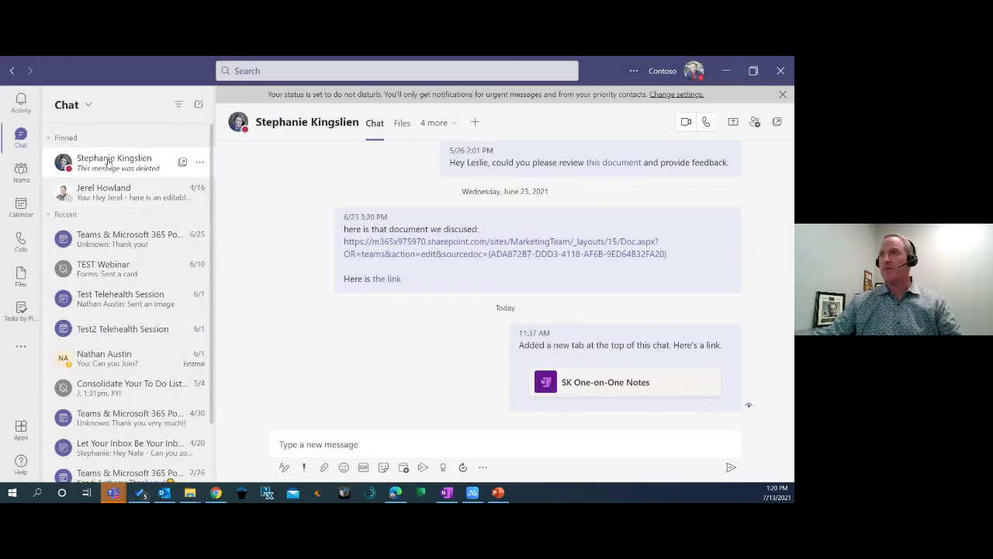
Add the SK One-on-One Notes notebook as a OneNote tab in the one-on-one chat, keeping the post to the chat enabled
left_click(475, 123)
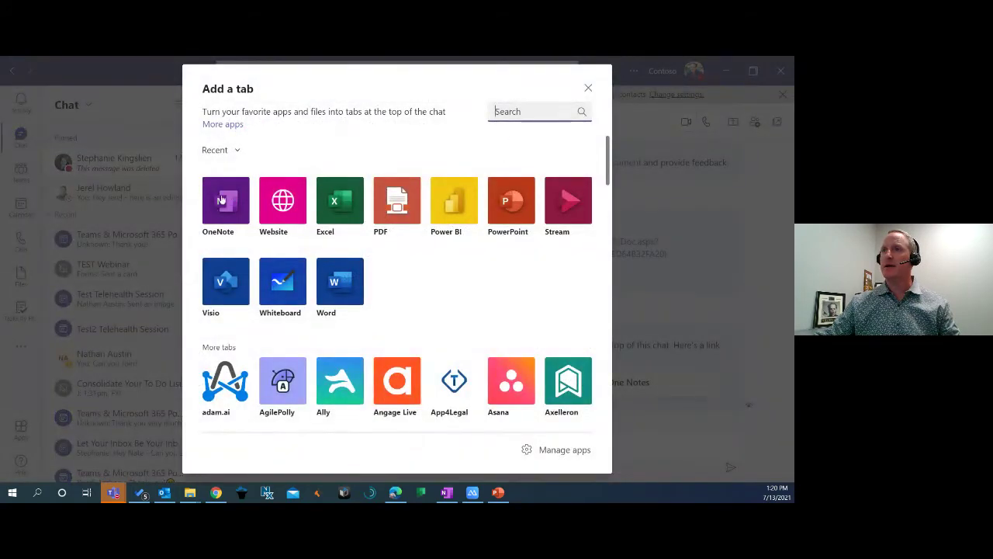
left_click(225, 201)
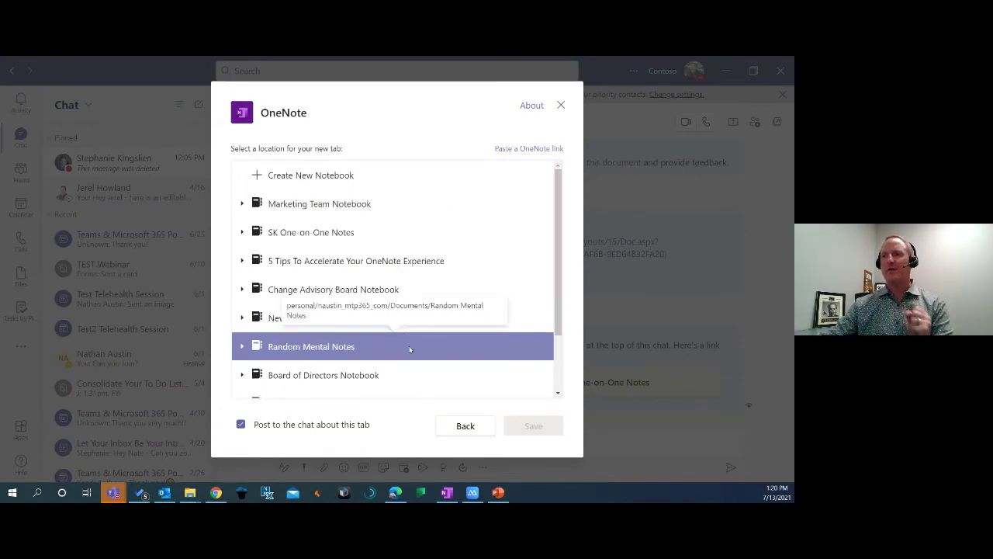
left_click(445, 491)
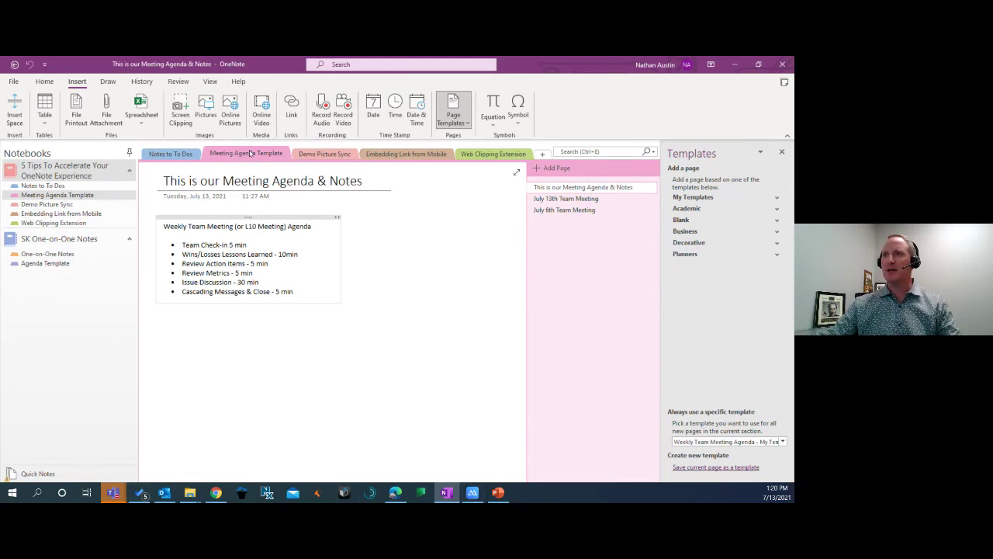
left_click(115, 494)
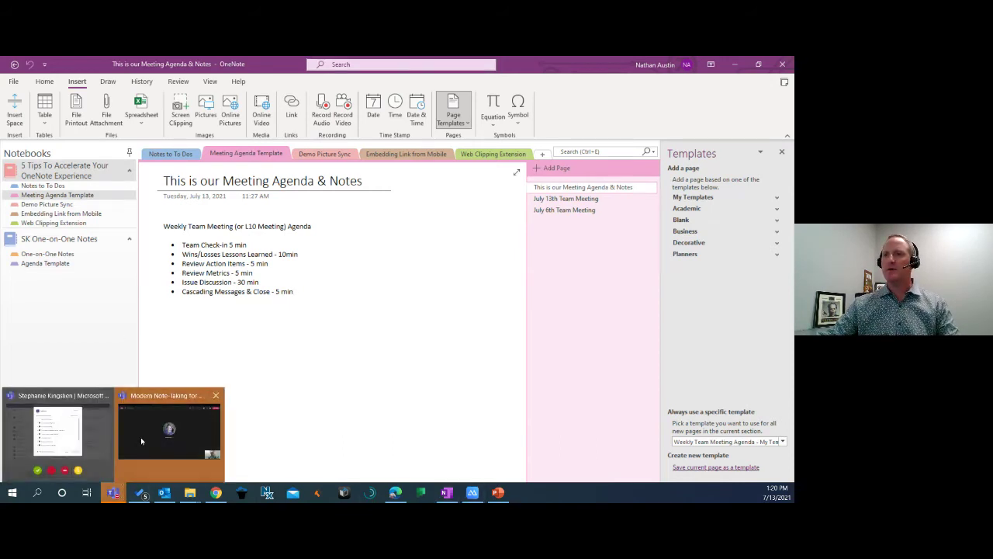
left_click(141, 437)
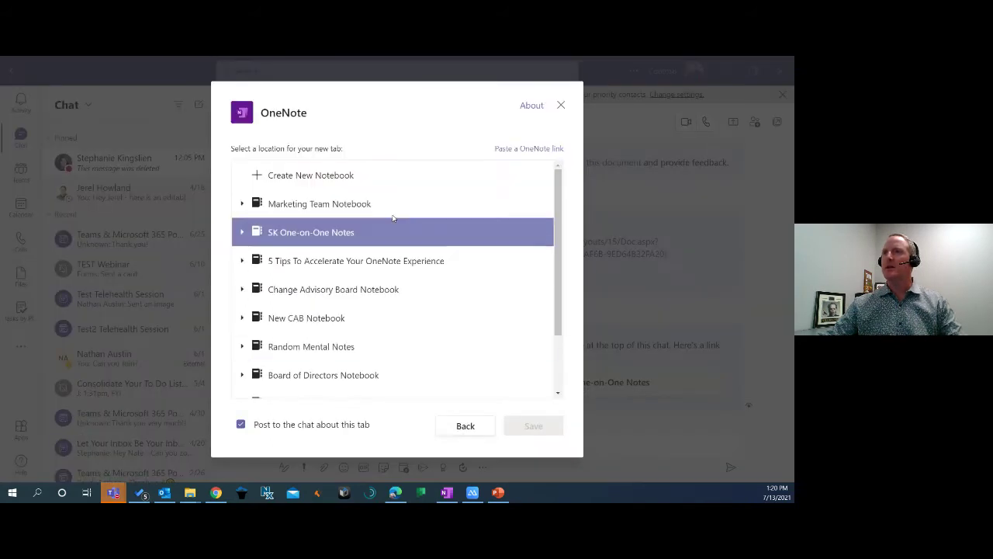
left_click(298, 233)
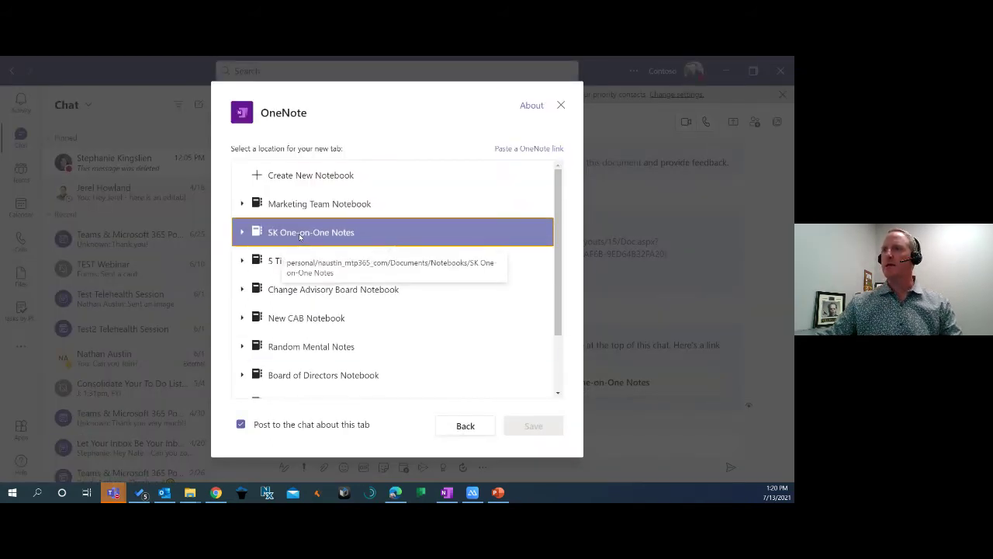
left_click(535, 427)
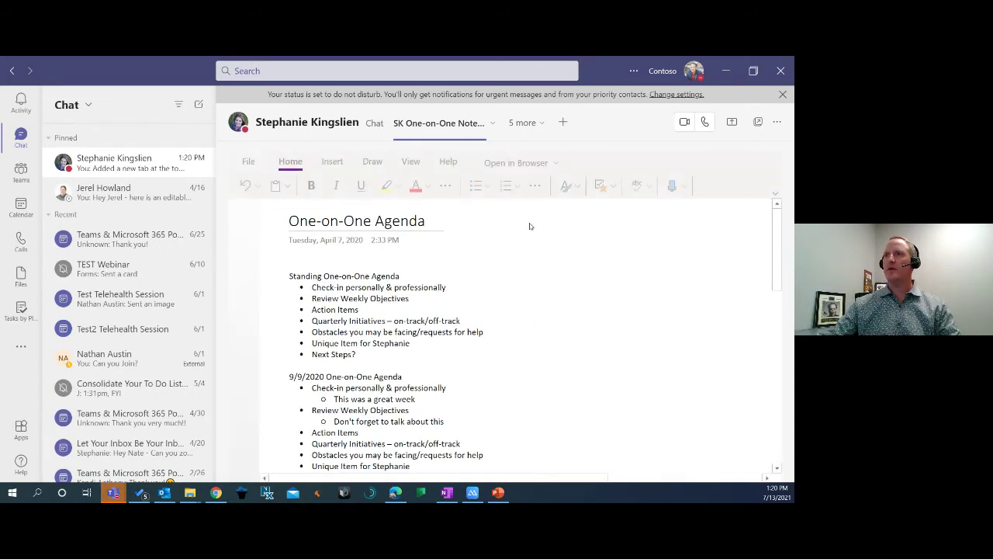
Show the sections of SK One-on-One Notes in the Teams tab, and compare them with the same notebook in desktop OneNote
left_click(244, 212)
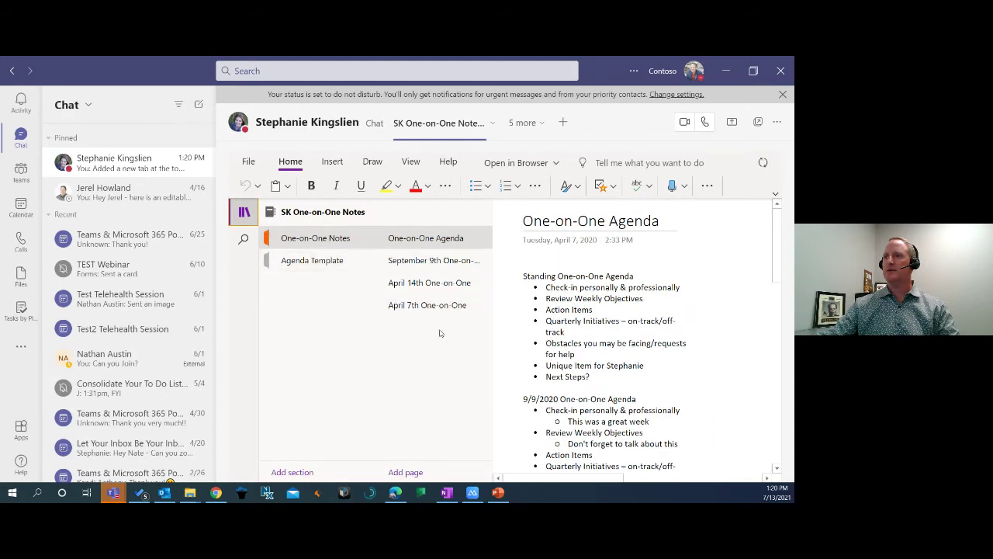
left_click(446, 493)
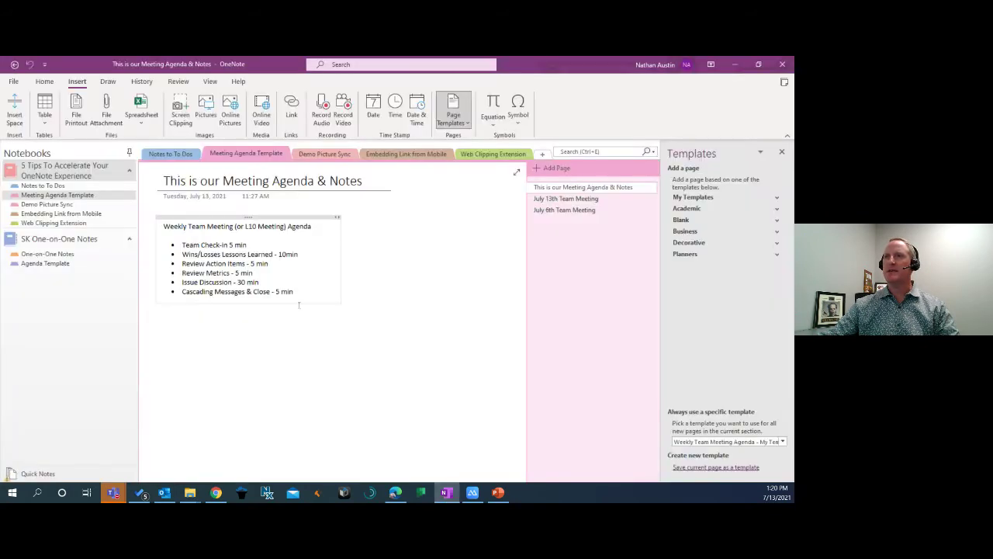
left_click(46, 254)
left_click(43, 264)
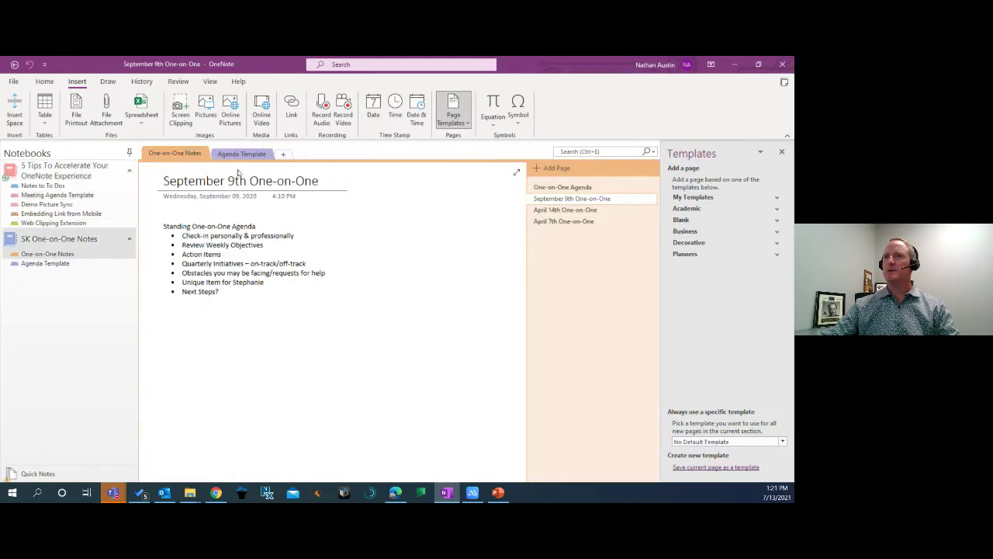
left_click(176, 154)
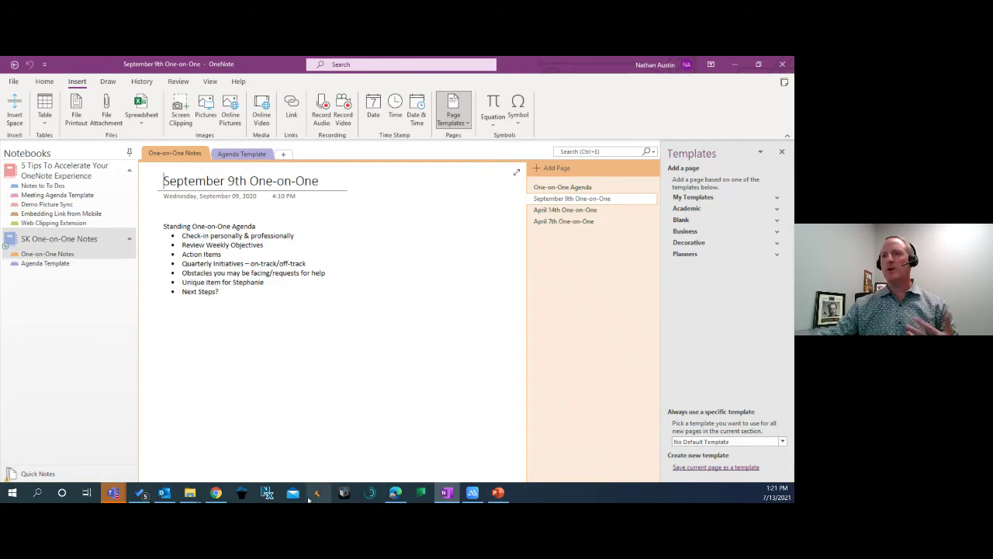
Switch back to Microsoft Teams, review the One-on-One Agenda page in the notebook tab, and open the September 9th One-on-One page
mouse_move(113, 492)
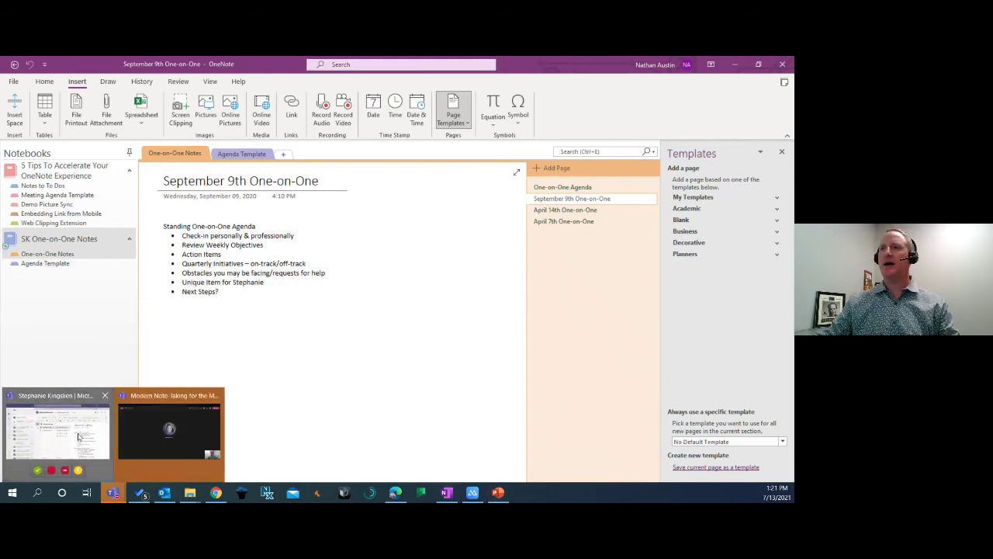
left_click(106, 463)
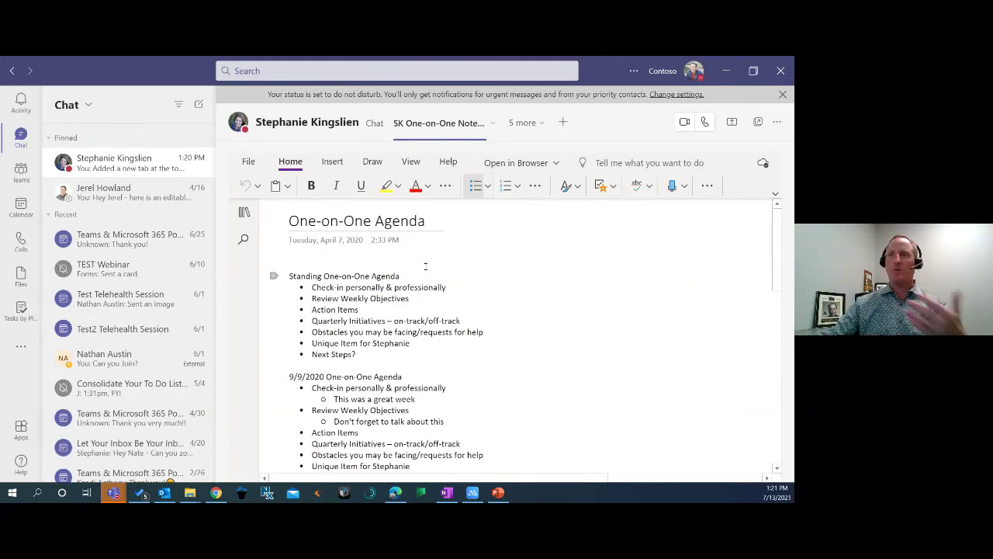
scroll(424, 363, "down", 3)
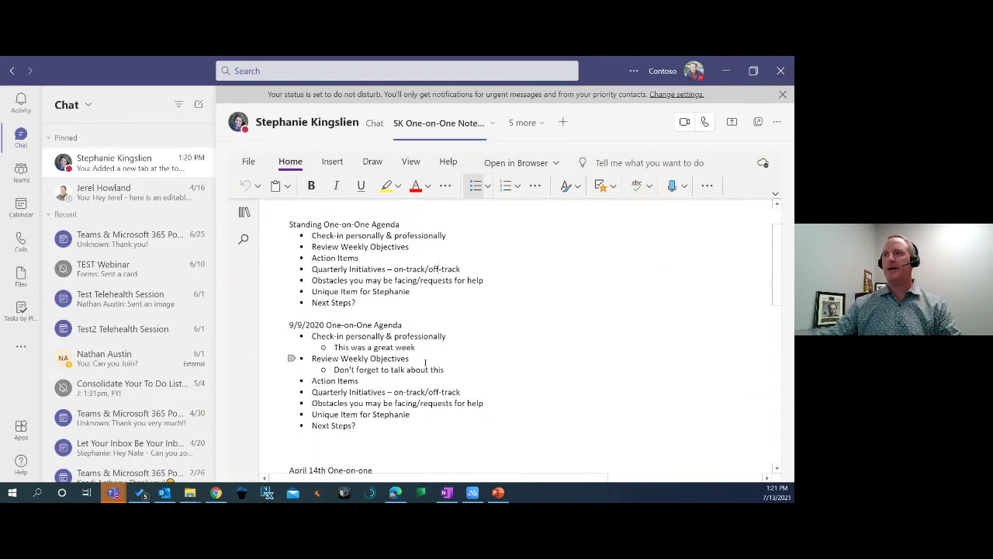
scroll(425, 362, "up", 3)
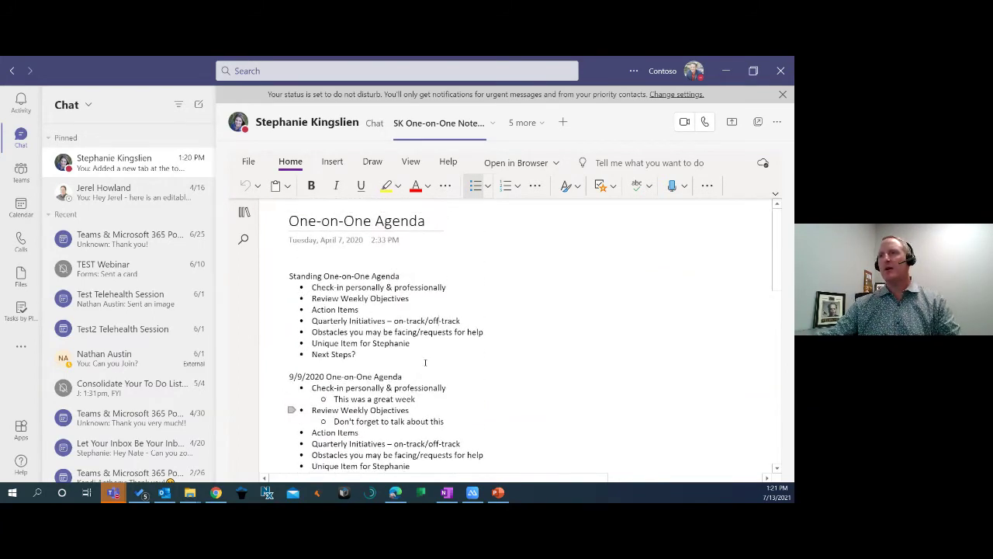
left_click(244, 212)
left_click(433, 284)
left_click(433, 261)
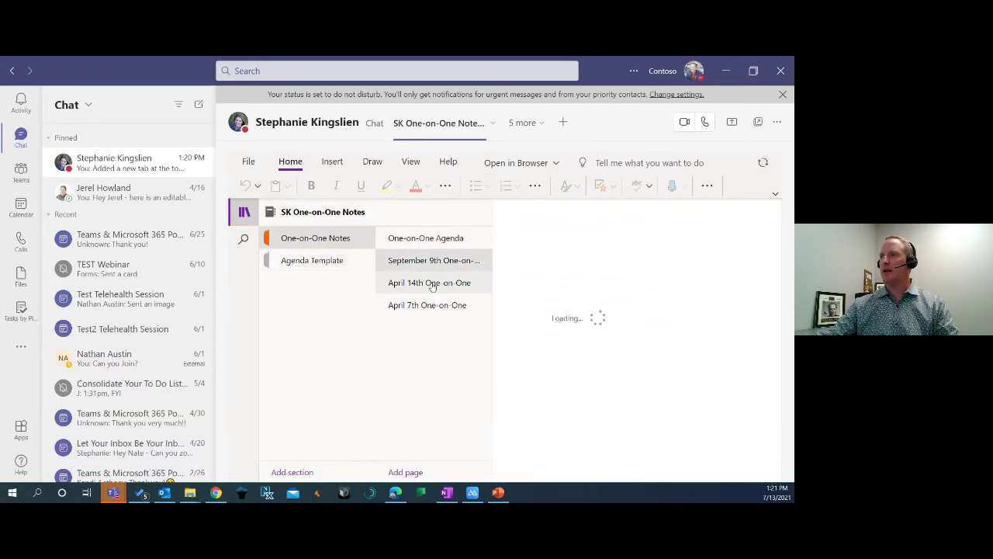
Add a blank page to the One-on-One Notes section and another to the Agenda Template section in the Teams notebook tab
left_click(403, 471)
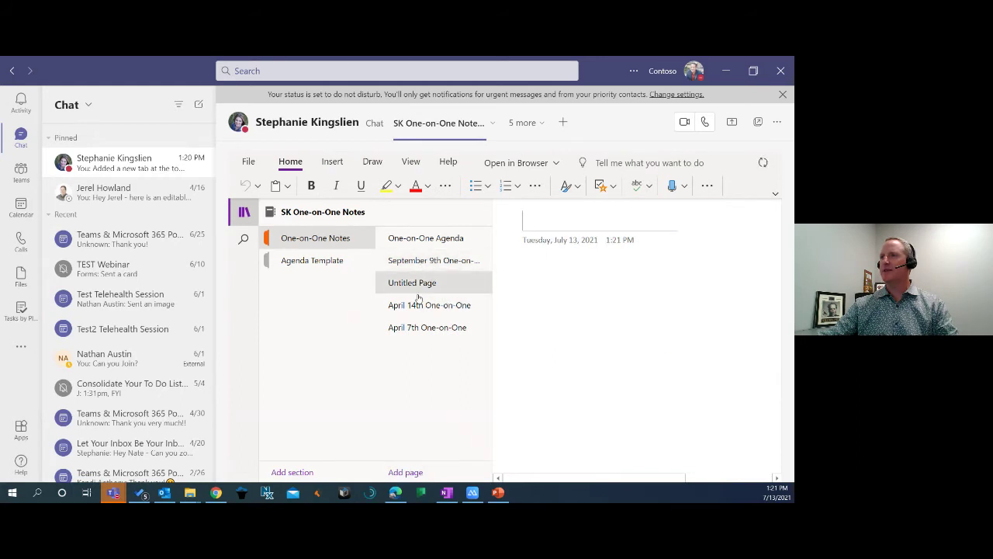
left_click(323, 261)
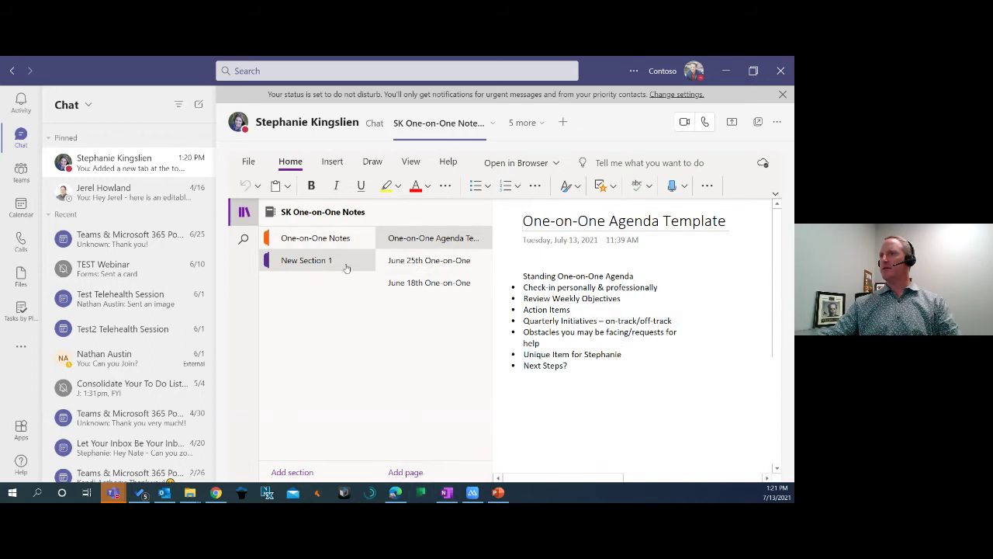
left_click(405, 472)
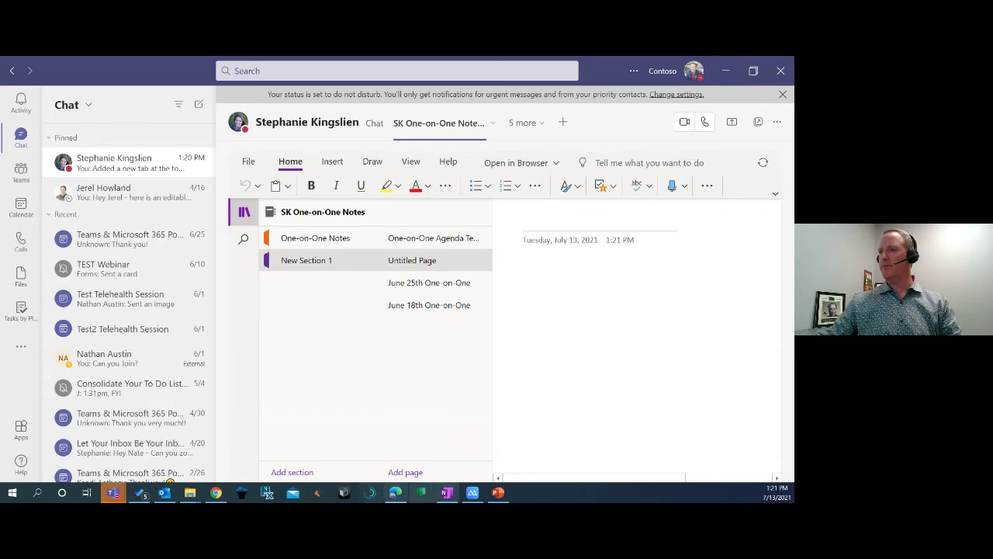
Switch to desktop OneNote and add a page from the default template to the Agenda Template section of SK One-on-One Notes
left_click(446, 491)
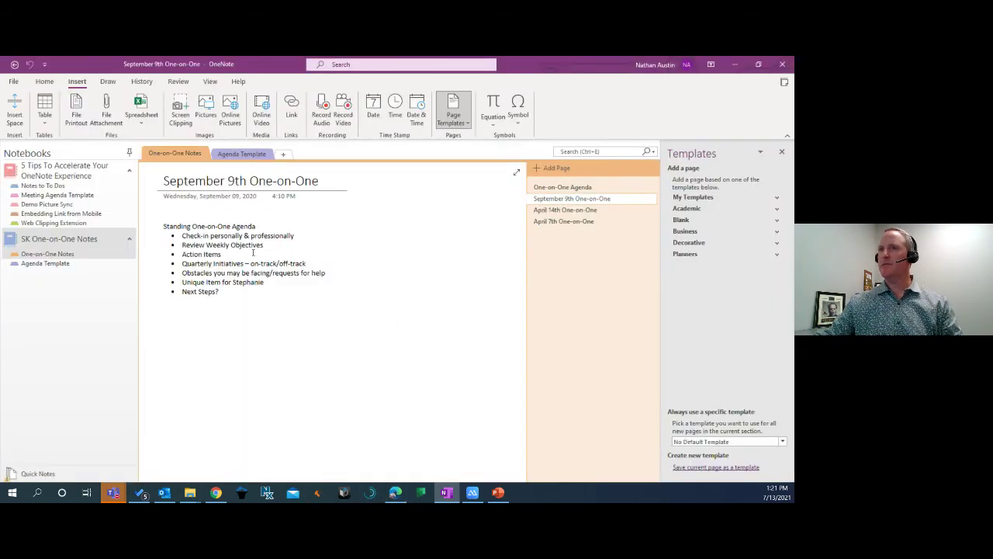
left_click(59, 264)
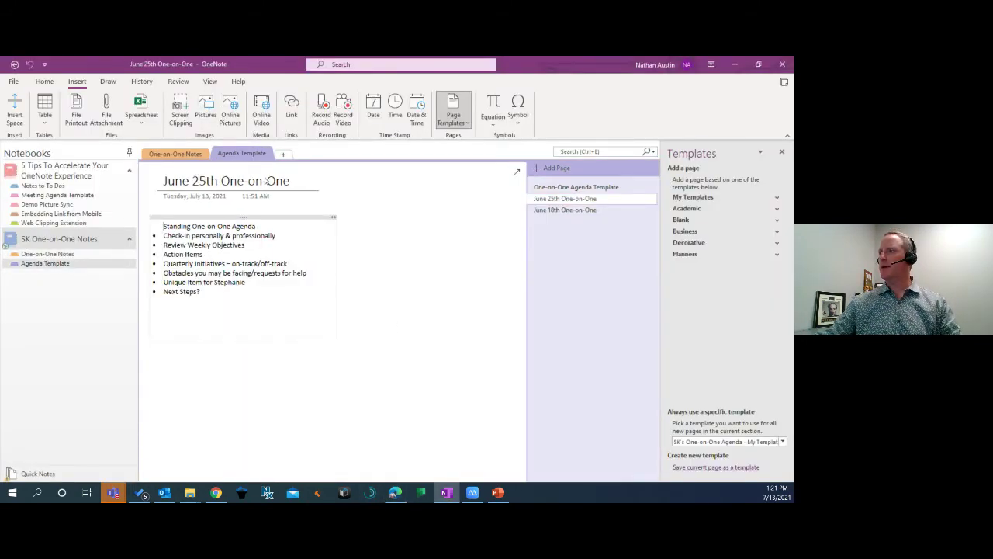
left_click(557, 170)
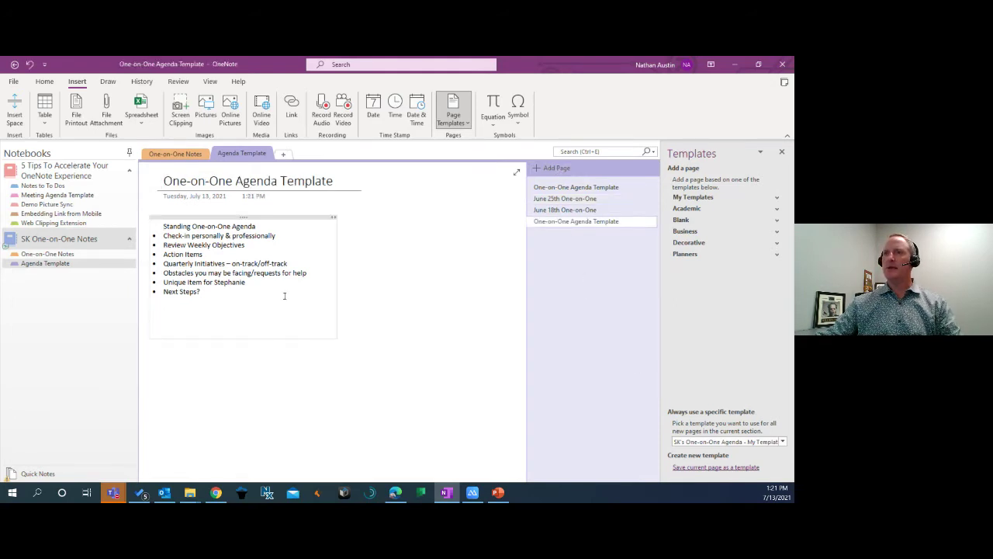
Copy the Standing One-on-One Agenda block on the September 9th One-on-One page and paste it below the original
left_click(175, 153)
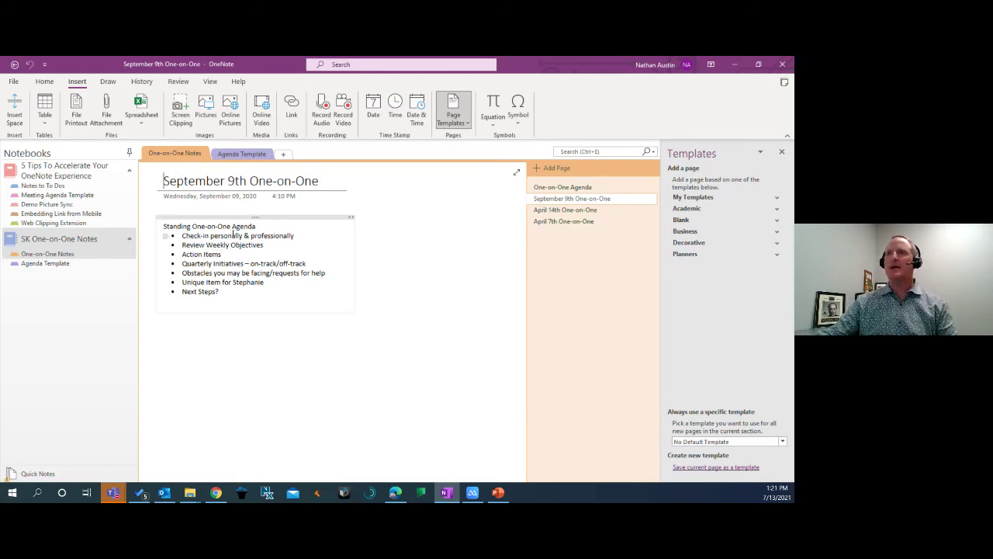
left_click(230, 218)
key("ctrl+c")
key("ctrl+alt+n")
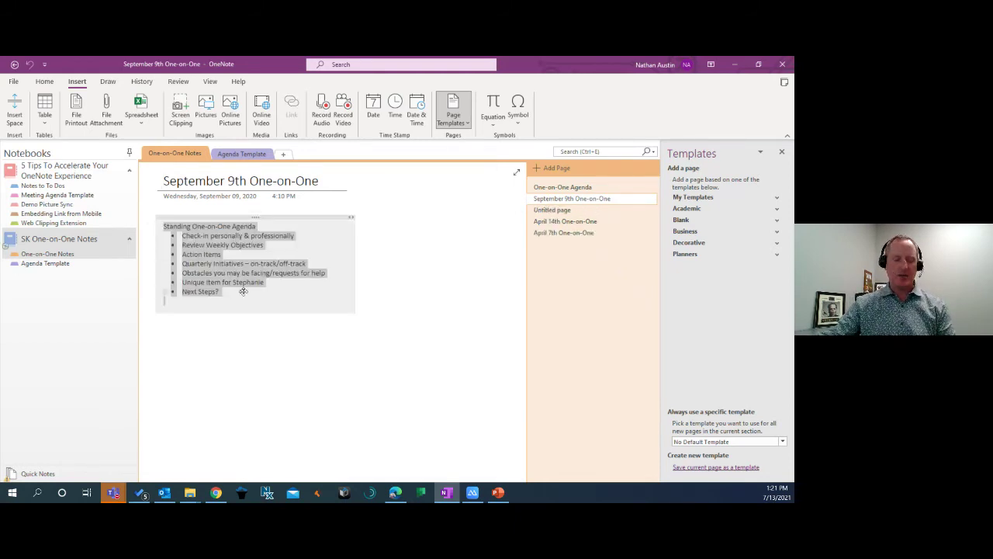
left_click(191, 340)
left_click(165, 390)
key("ctrl+v")
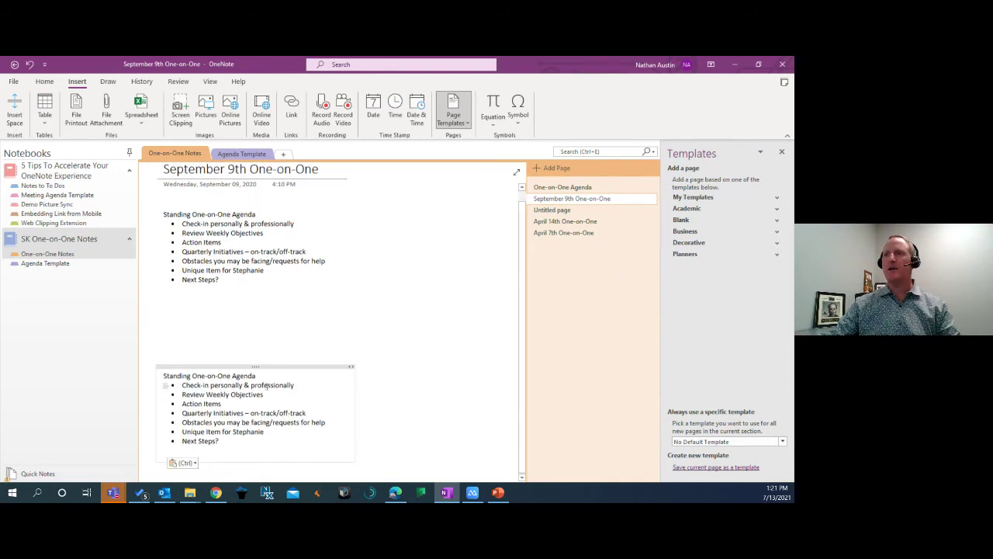
Append "- Today" to the heading of the pasted Standing One-on-One Agenda
left_click(320, 384)
left_click(284, 366)
left_click(282, 374)
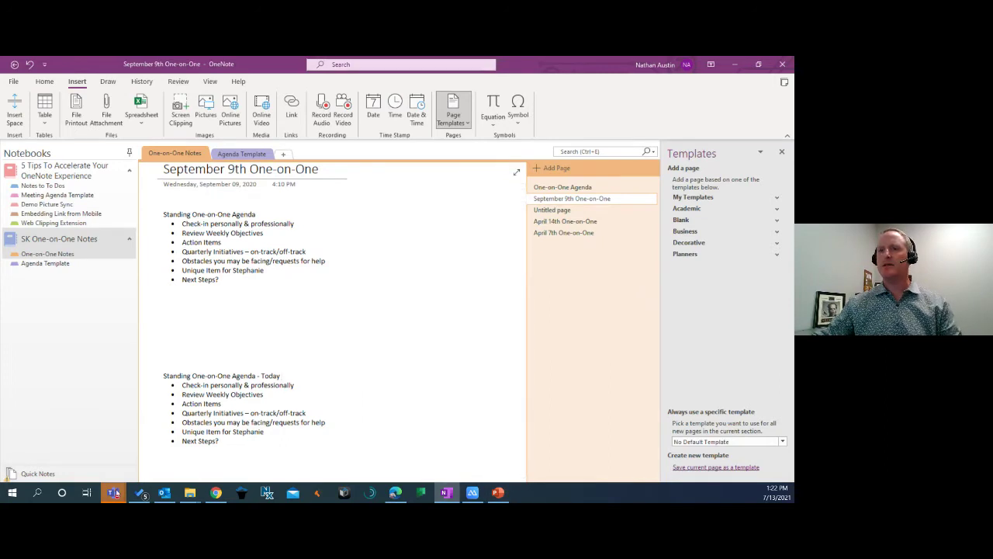
Switch to Microsoft Teams and bring up the Business Continuity Team's General channel
left_click(171, 434)
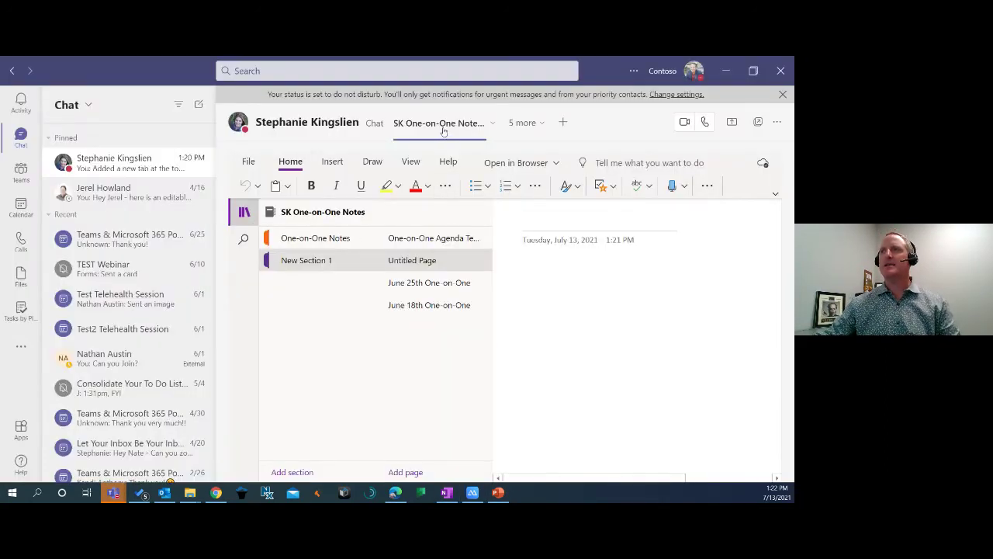
left_click(567, 273)
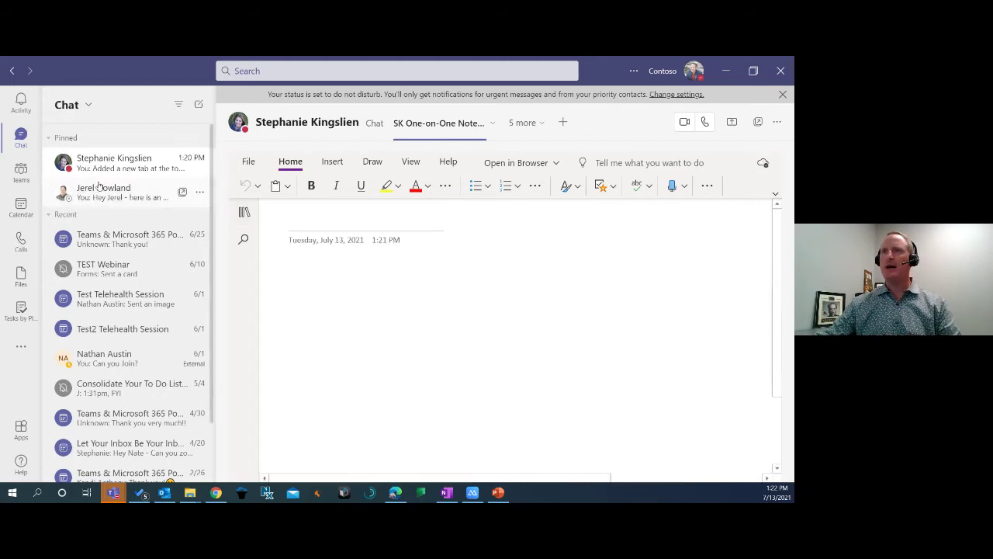
left_click(20, 172)
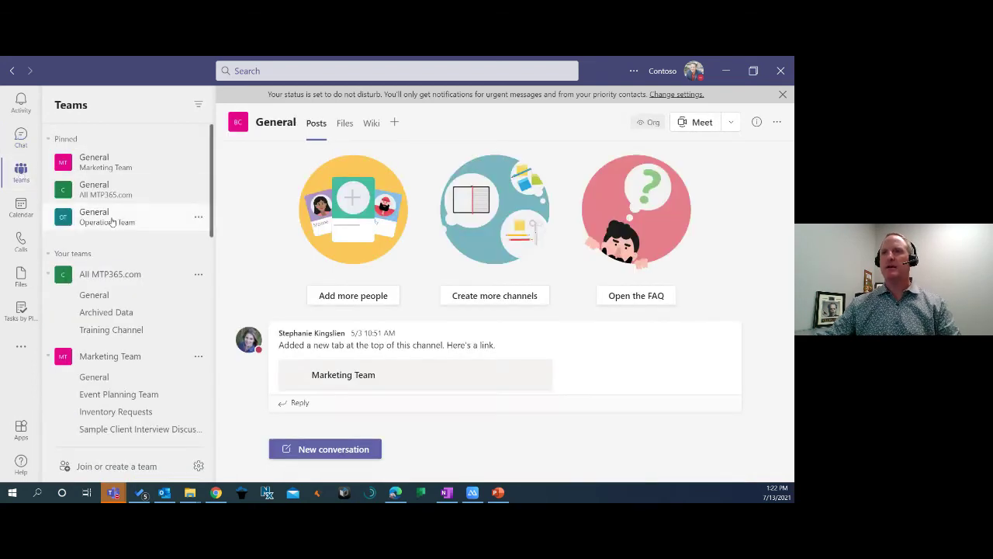
scroll(115, 218, "down", 10)
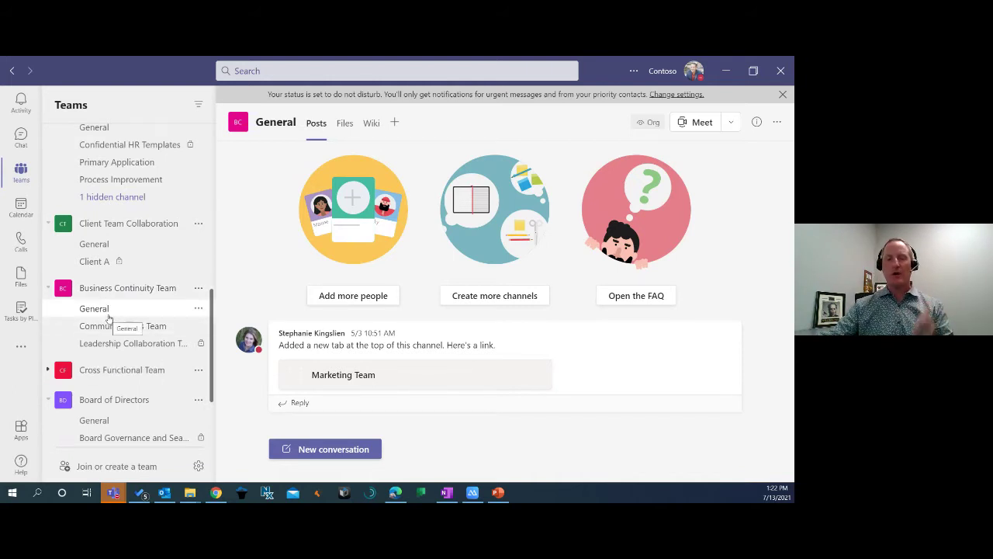
Add a OneNote tab to the General channel using the default Business Continuity Team Notebook, keeping the channel post about the tab enabled
left_click(395, 122)
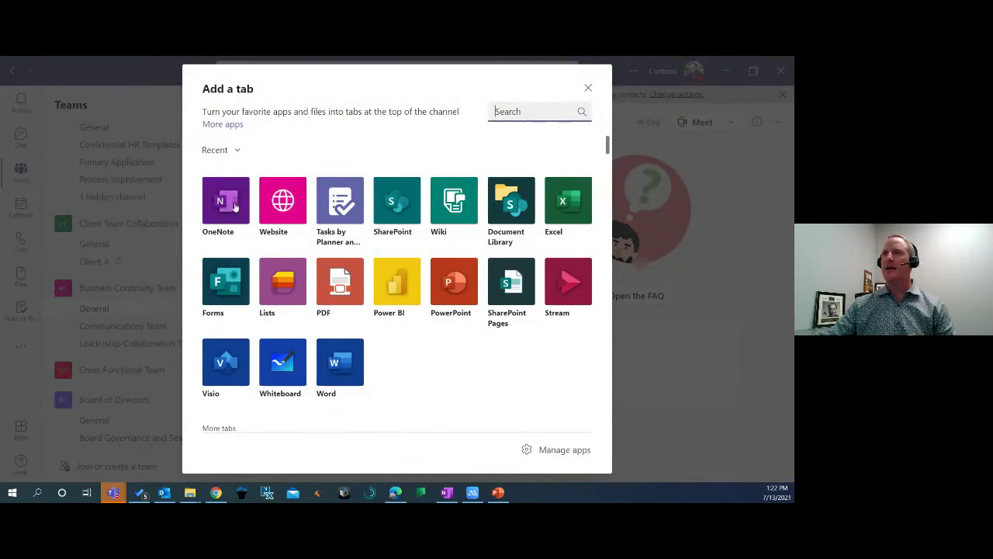
left_click(224, 203)
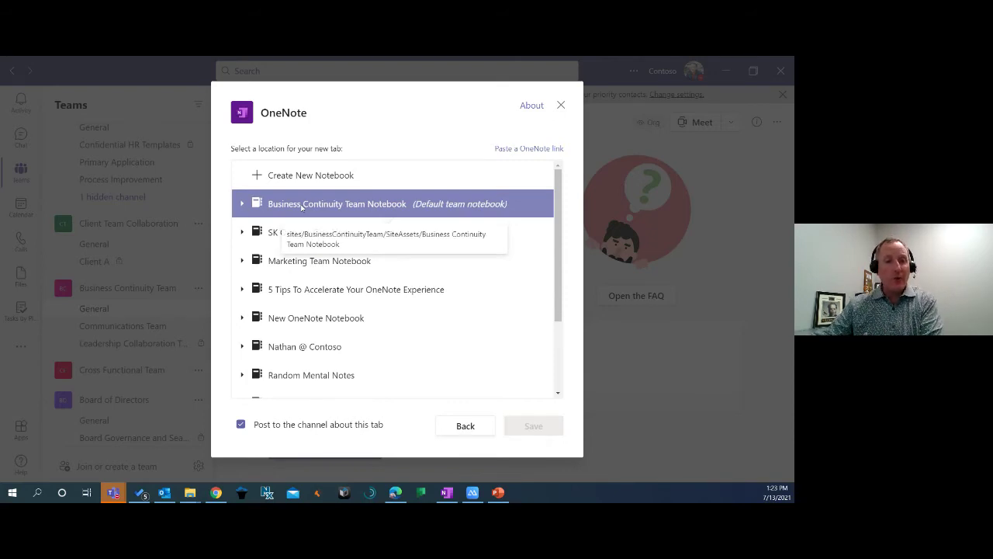
left_click(308, 205)
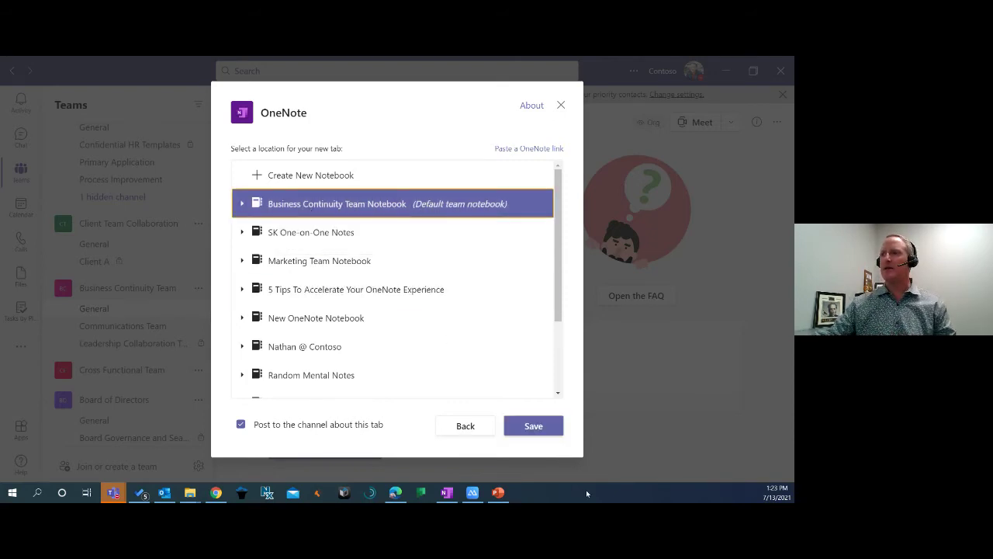
left_click(534, 427)
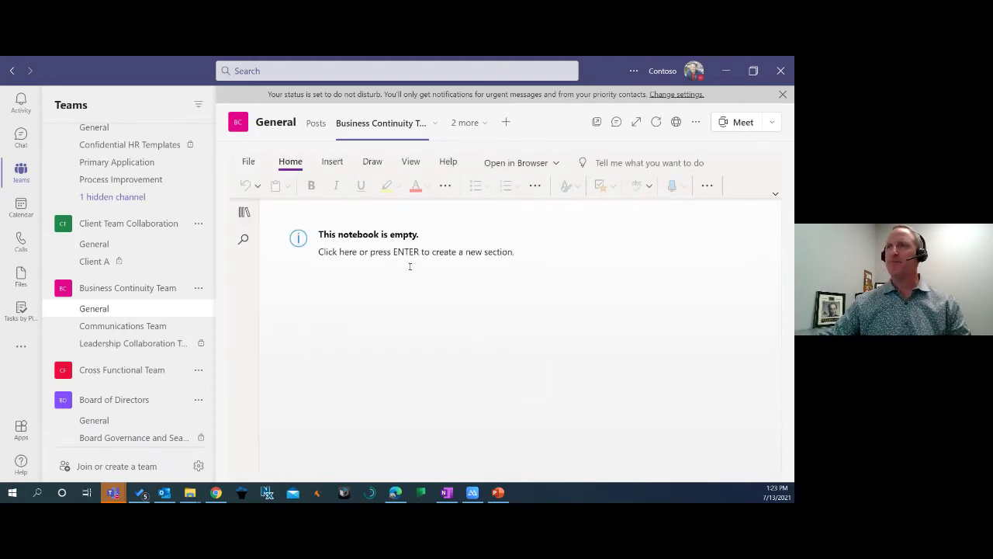
Switch to desktop OneNote and open the Business Continuity Team Notebook from the recent notebooks
left_click(446, 494)
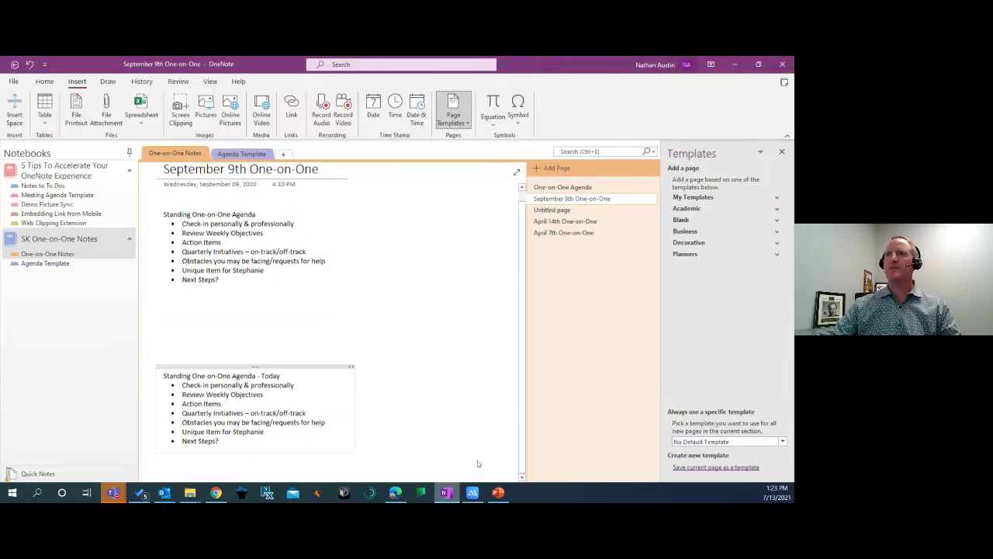
left_click(13, 81)
left_click(29, 150)
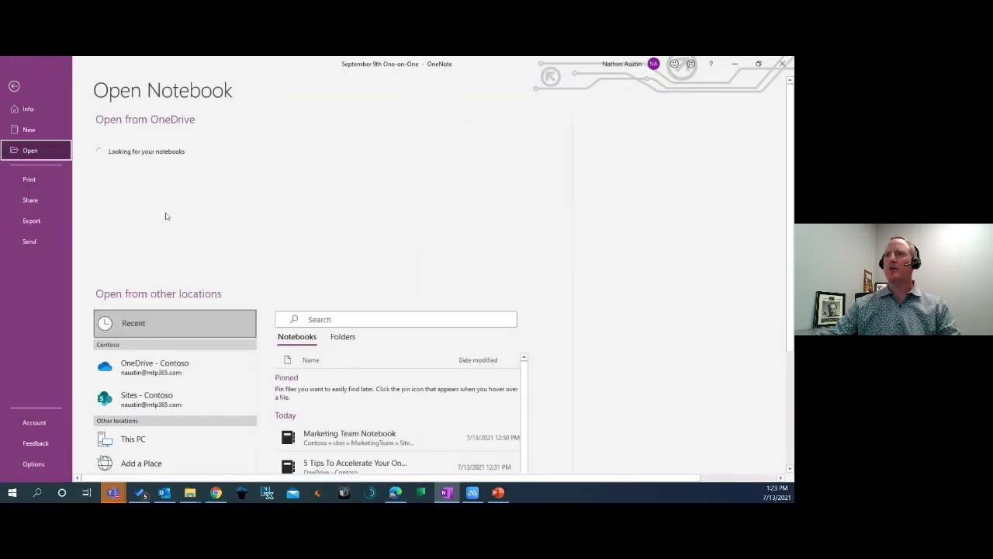
scroll(487, 272, "down", 3)
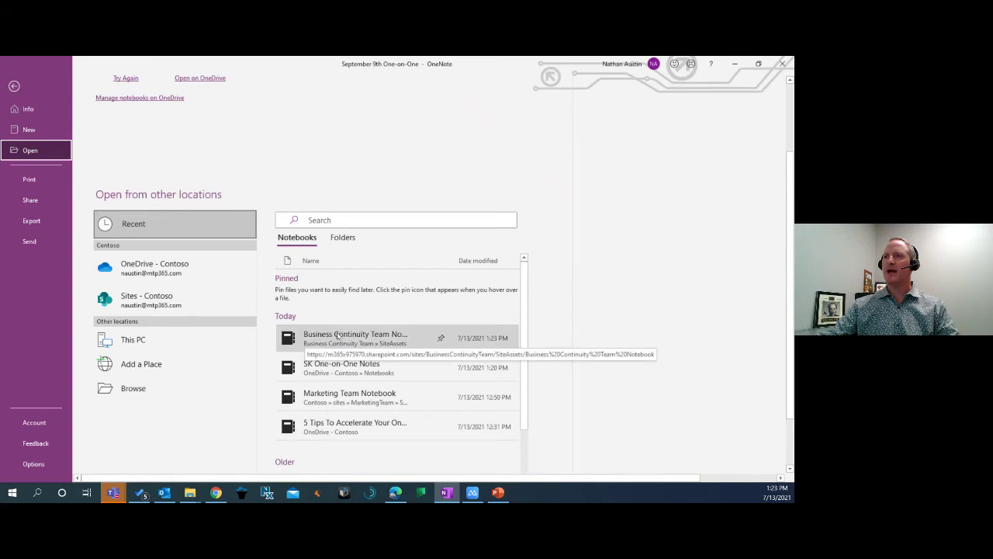
left_click(330, 336)
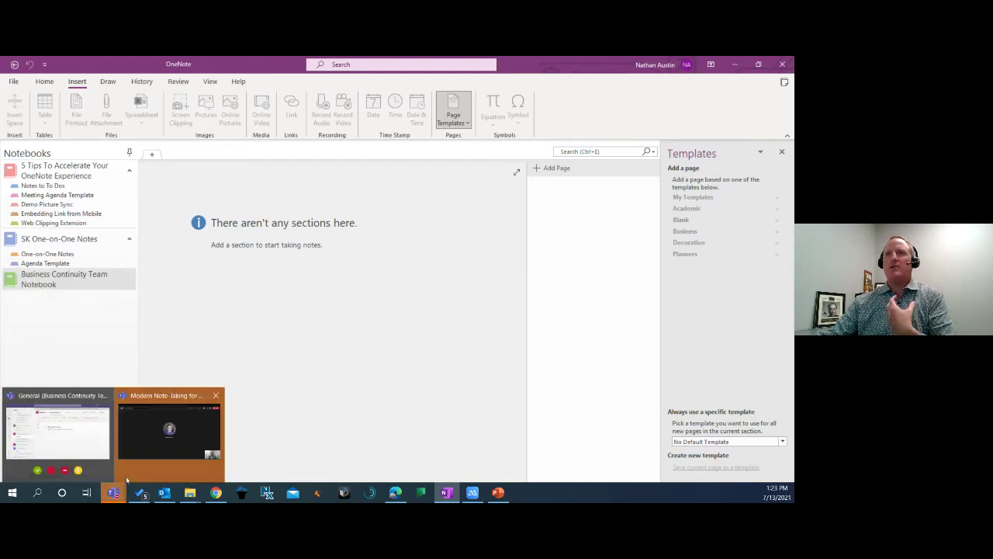
View the Meeting Agenda Template section, go back to the Business Continuity Team Notebook, and return to its tab in Teams
left_click(47, 194)
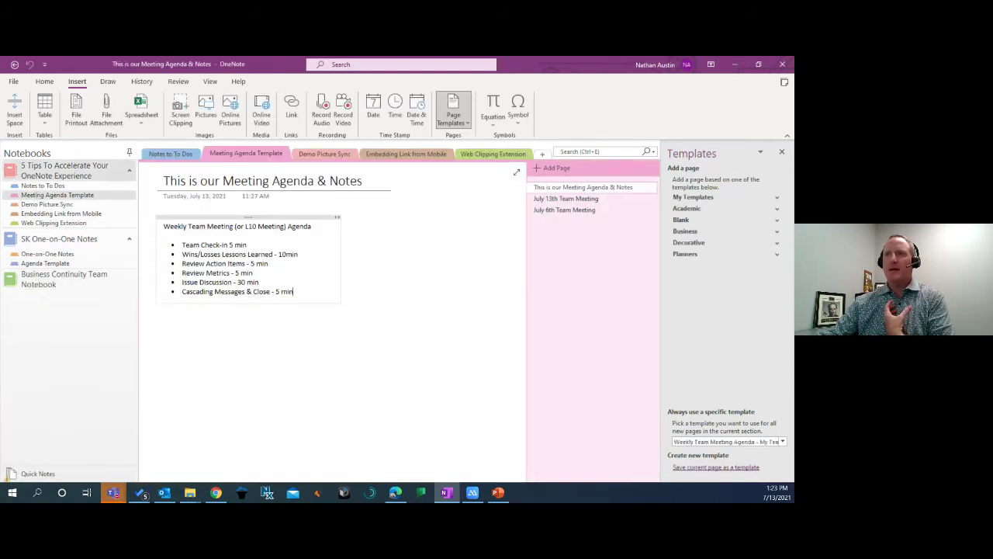
left_click(69, 281)
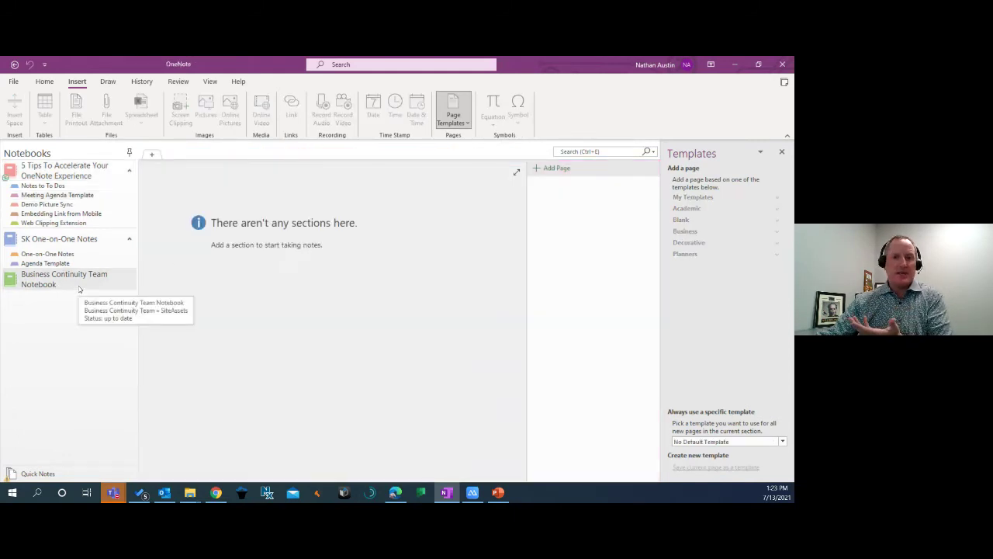
mouse_move(113, 492)
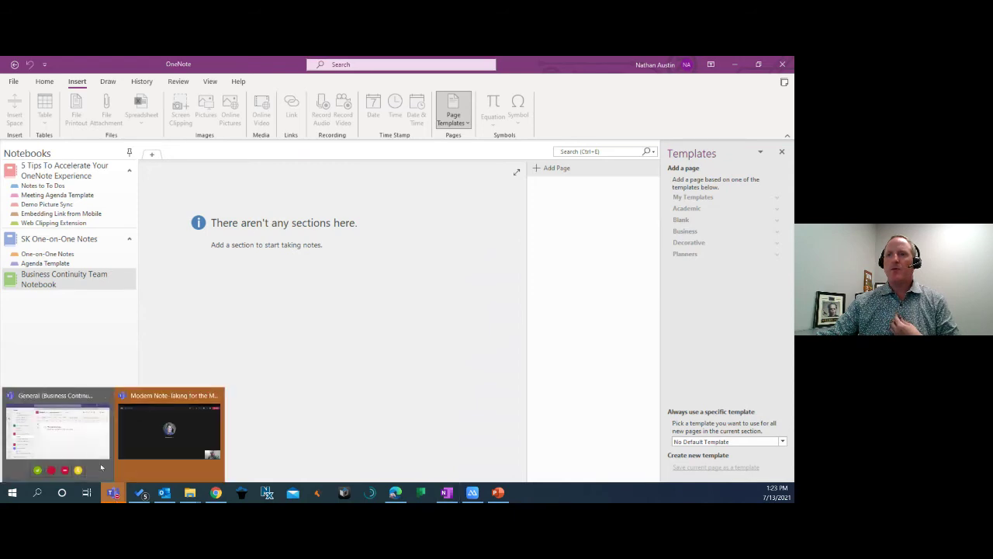
left_click(78, 436)
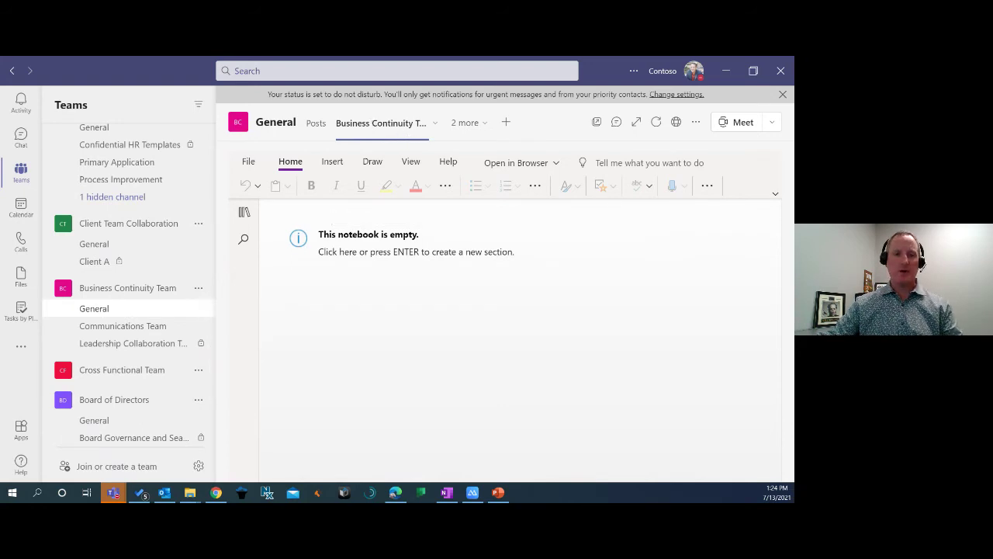
Minimize all open application windows to reach the desktop
key("alt+Tab")
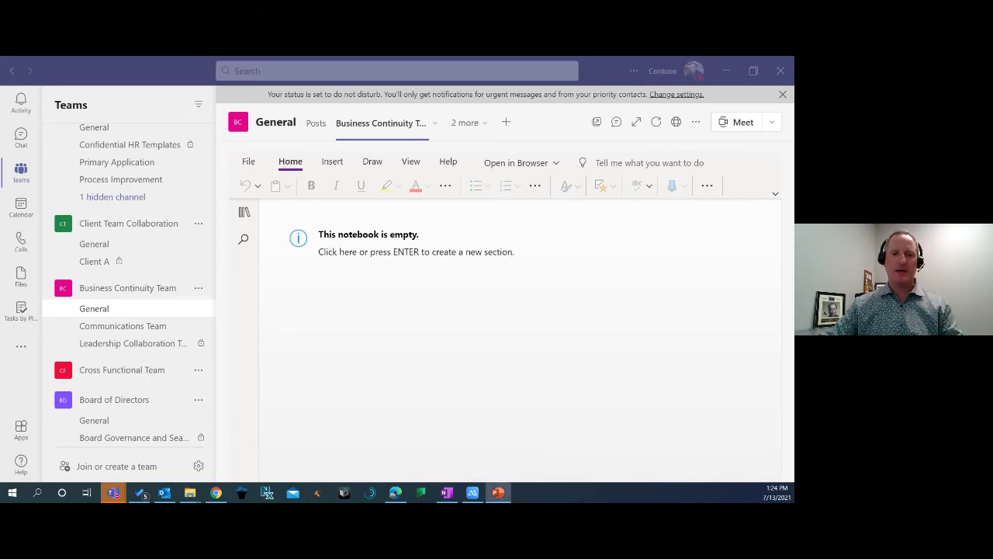
left_click(727, 71)
left_click(728, 69)
left_click(729, 69)
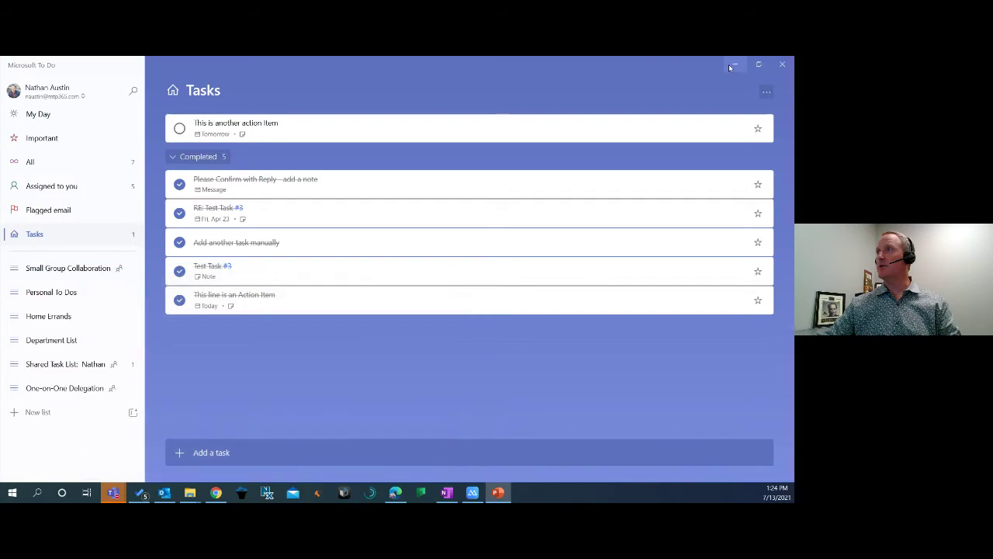
left_click(728, 65)
left_click(729, 66)
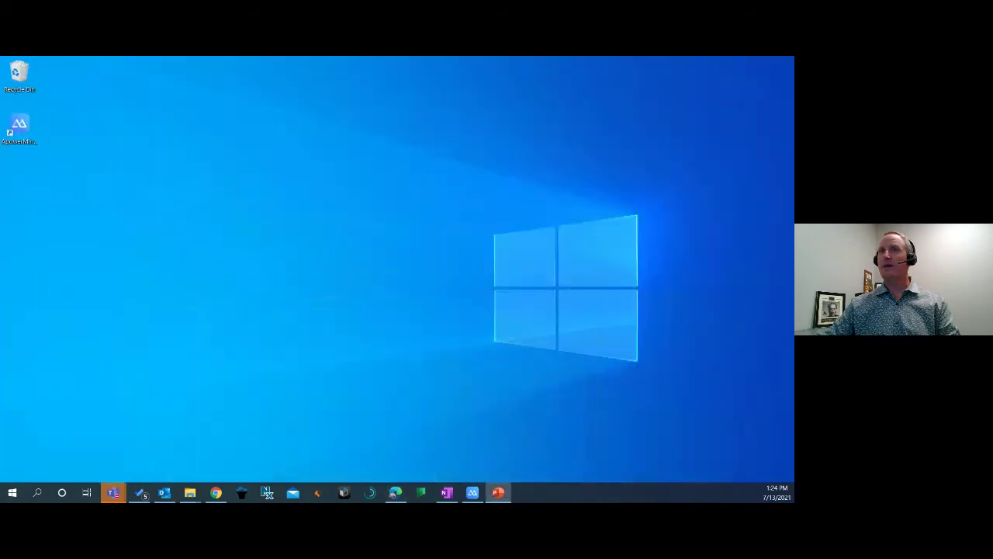
Exit the running ApowerMirror program completely and launch it again
left_click(19, 128)
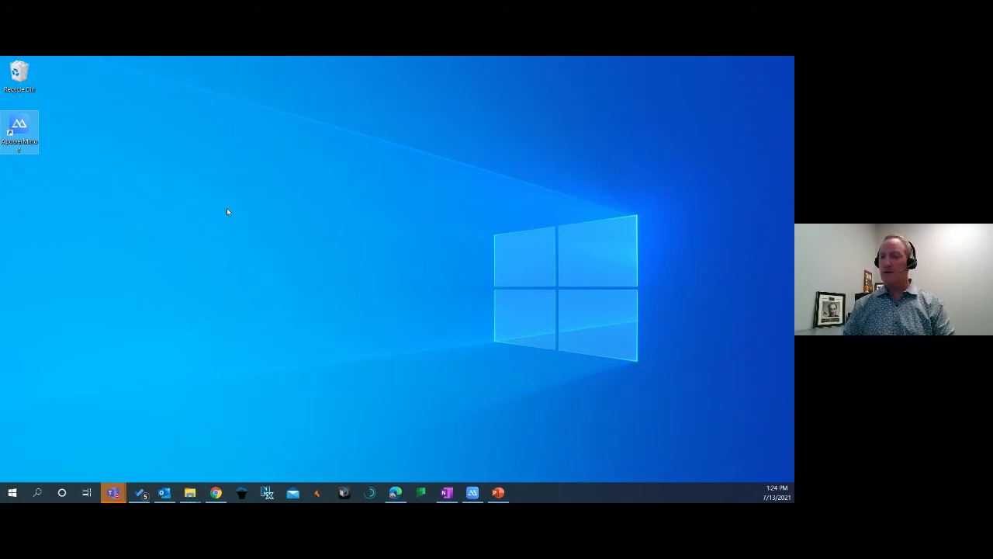
left_click(473, 492)
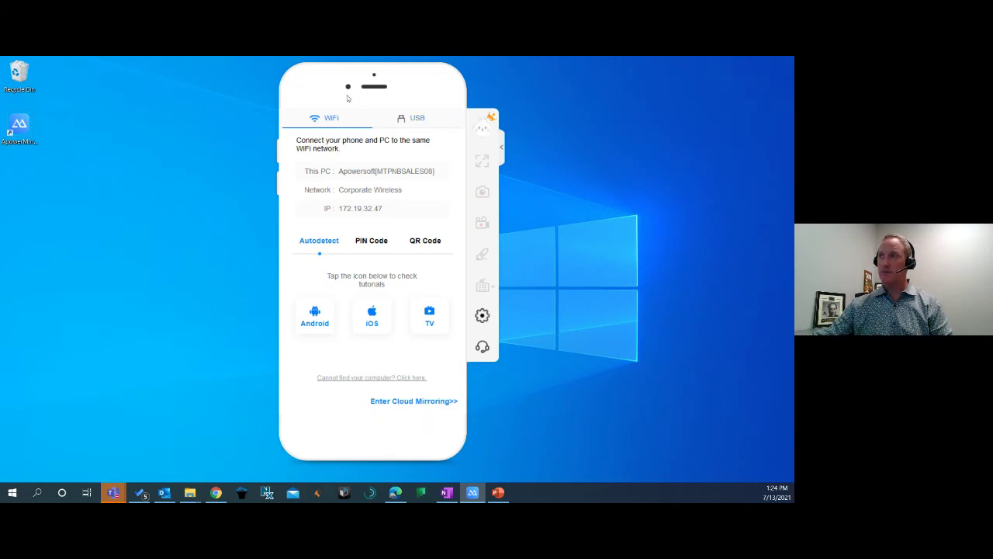
left_click(457, 98)
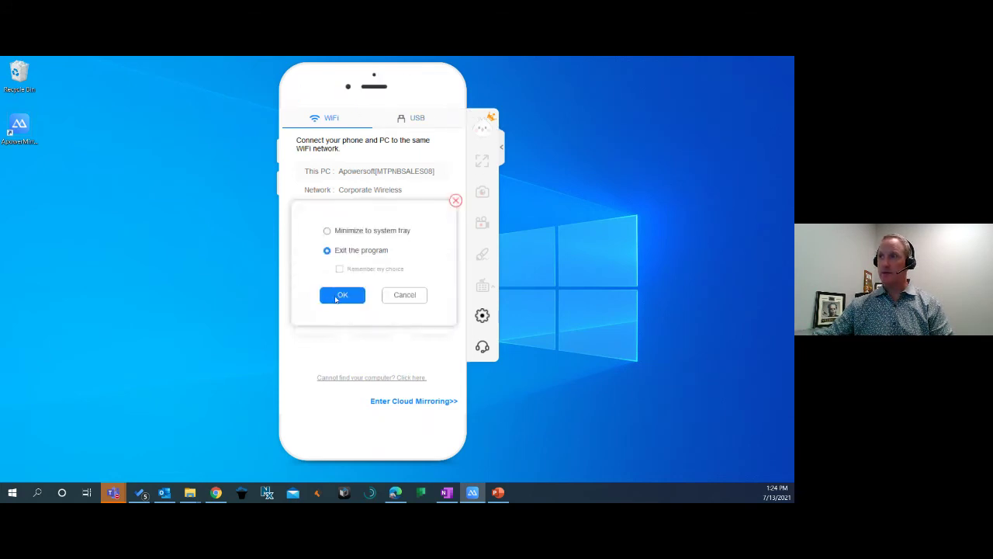
left_click(342, 294)
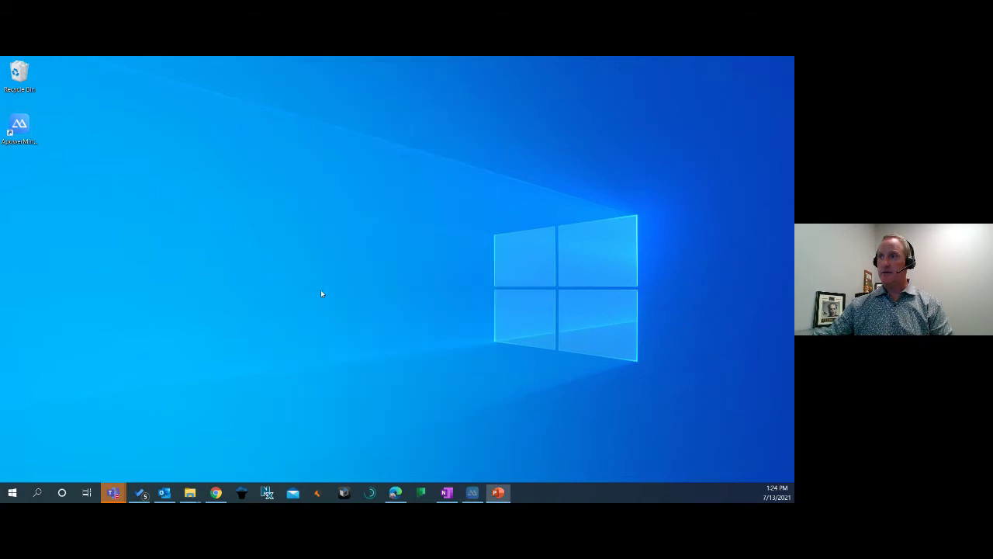
left_click(23, 131)
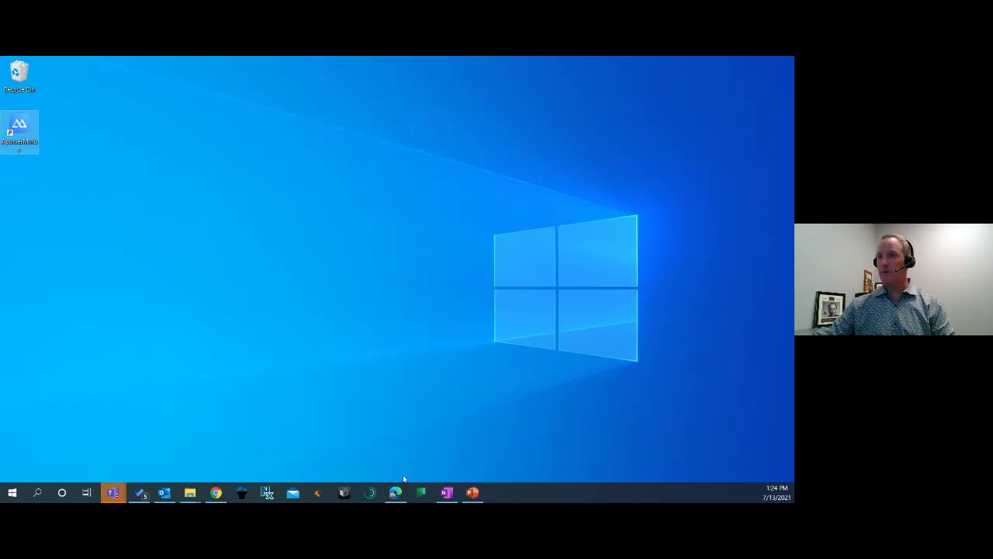
Switch to OneNote, view the Taking a Picture page in the Demo Picture Sync section, and minimize the window
left_click(447, 492)
left_click(56, 199)
left_click(325, 154)
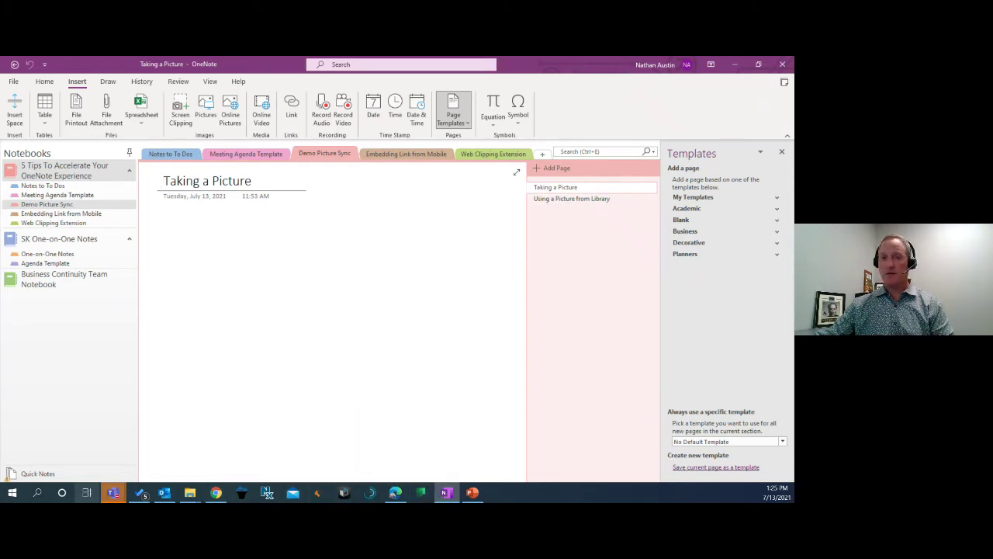
left_click(734, 64)
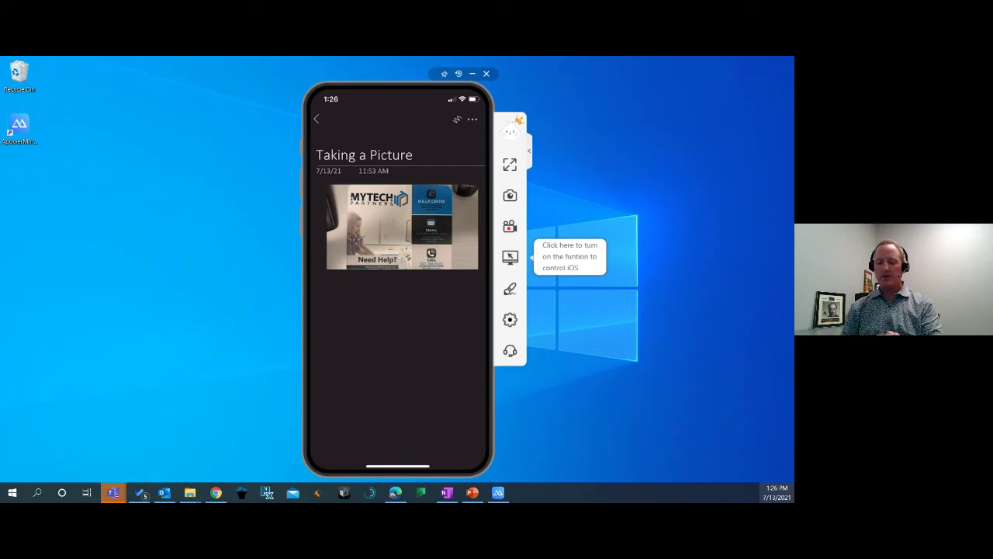
Rotate the picture on the mirrored phone's Taking a Picture page to the right, rotate it back left, and deselect it
left_click(402, 226)
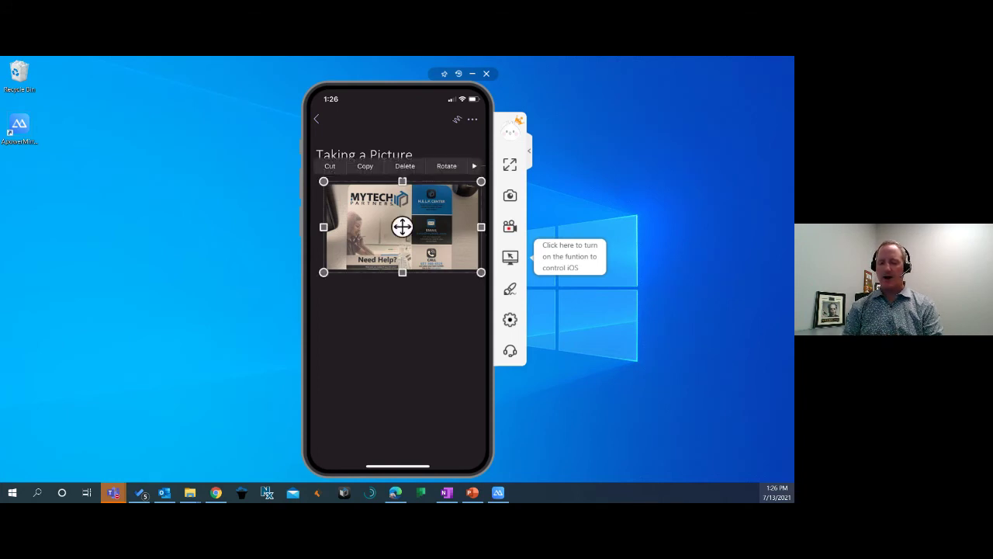
left_click(446, 166)
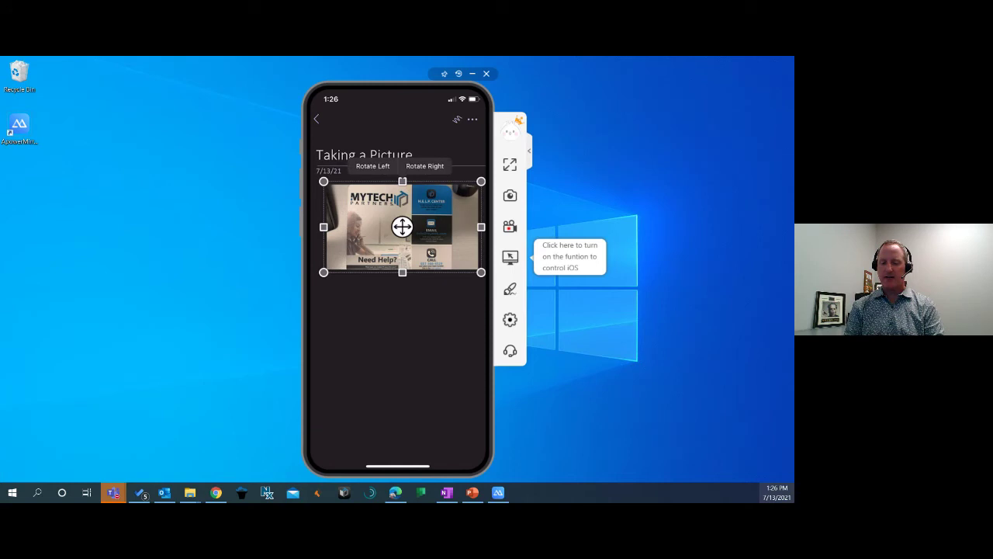
left_click(424, 165)
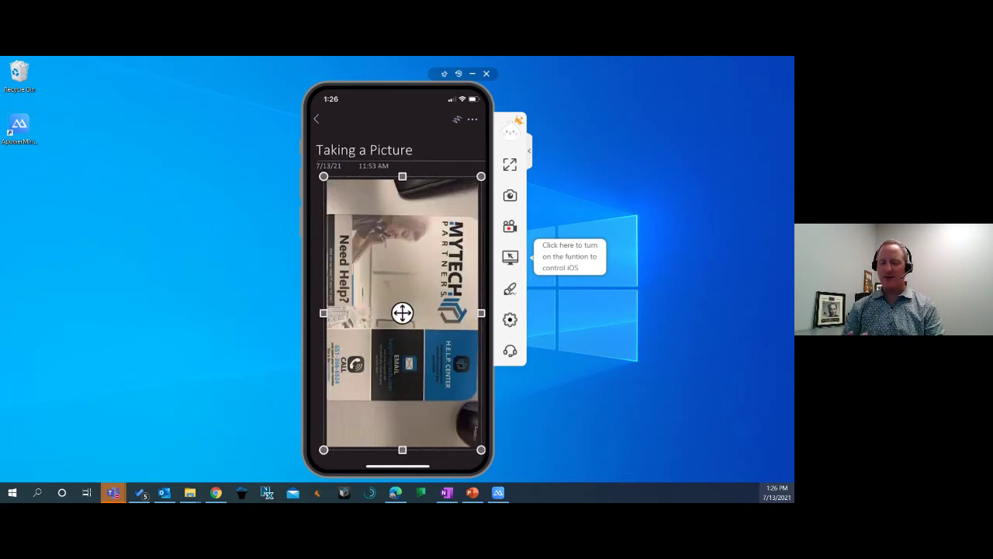
left_click(401, 313)
left_click(447, 161)
left_click(373, 161)
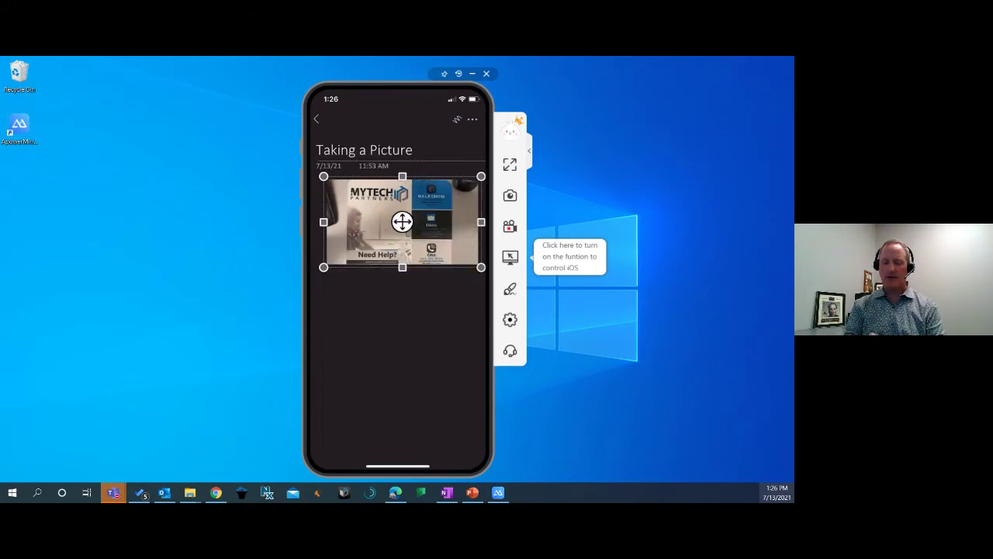
left_click(396, 302)
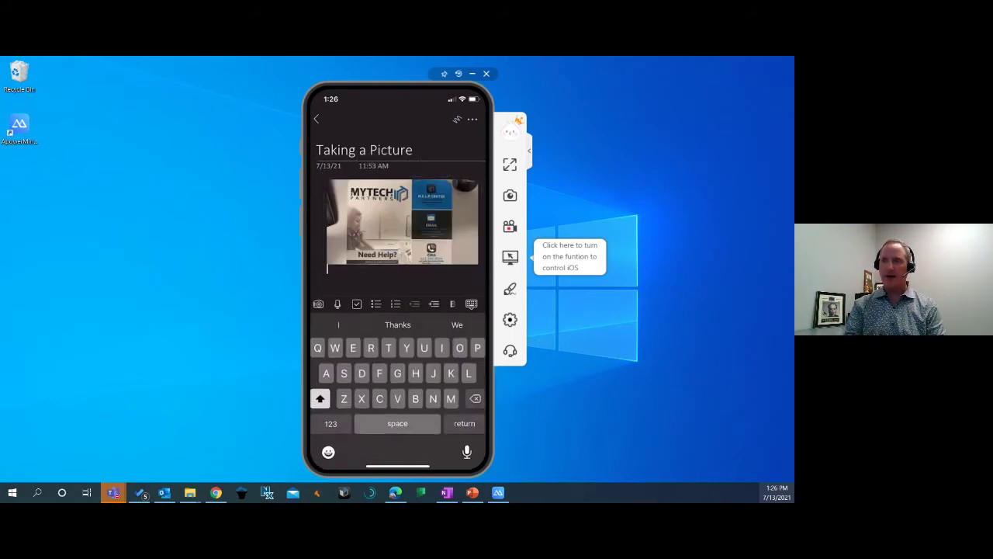
On the mirrored phone's Using a Picture from Library page, pick the whiteboard picture from the Demo Pictures album for insertion
left_click(316, 118)
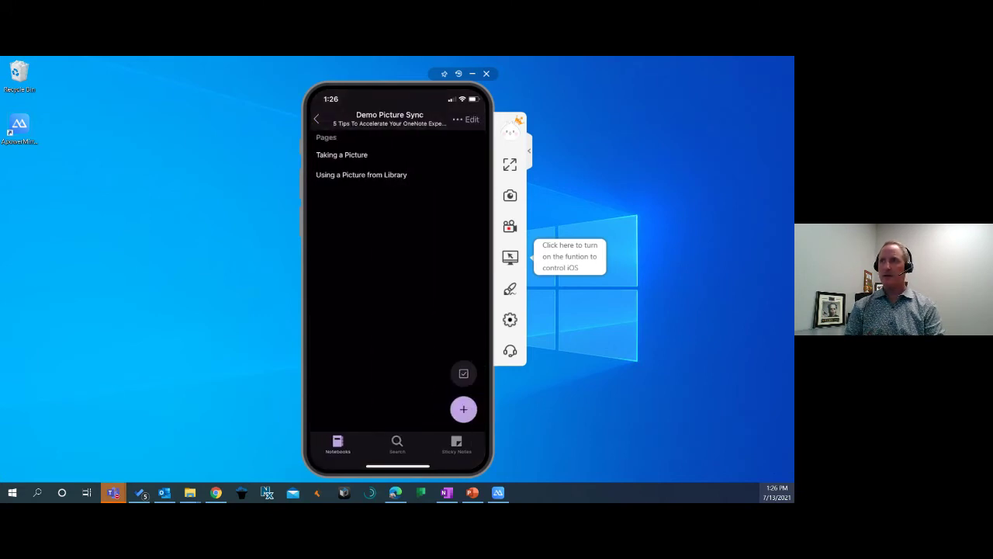
left_click(361, 175)
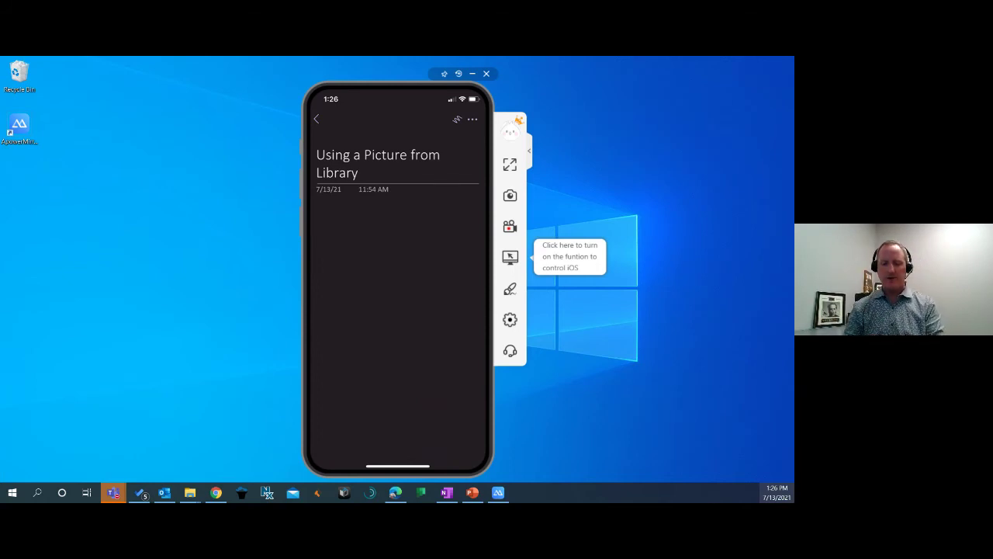
left_click(319, 208)
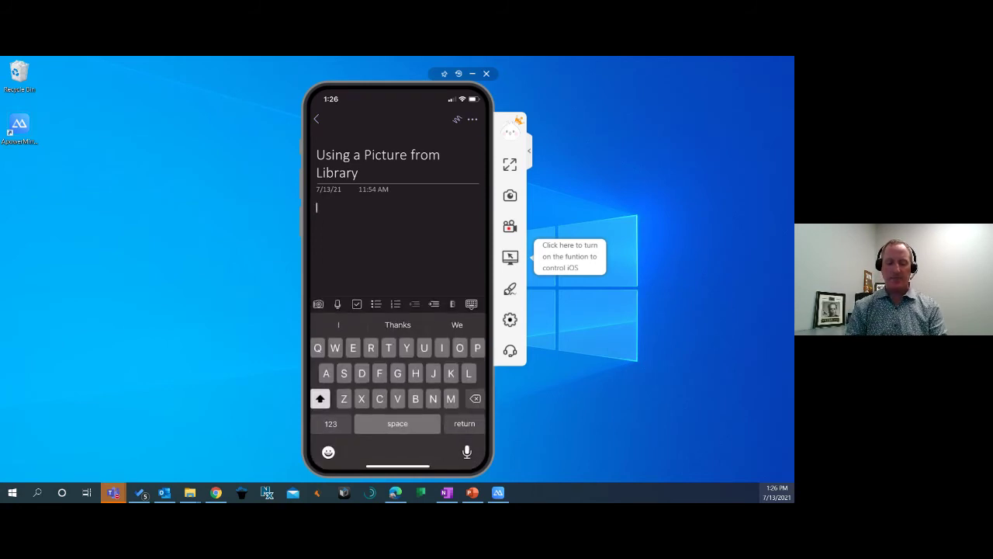
left_click(318, 303)
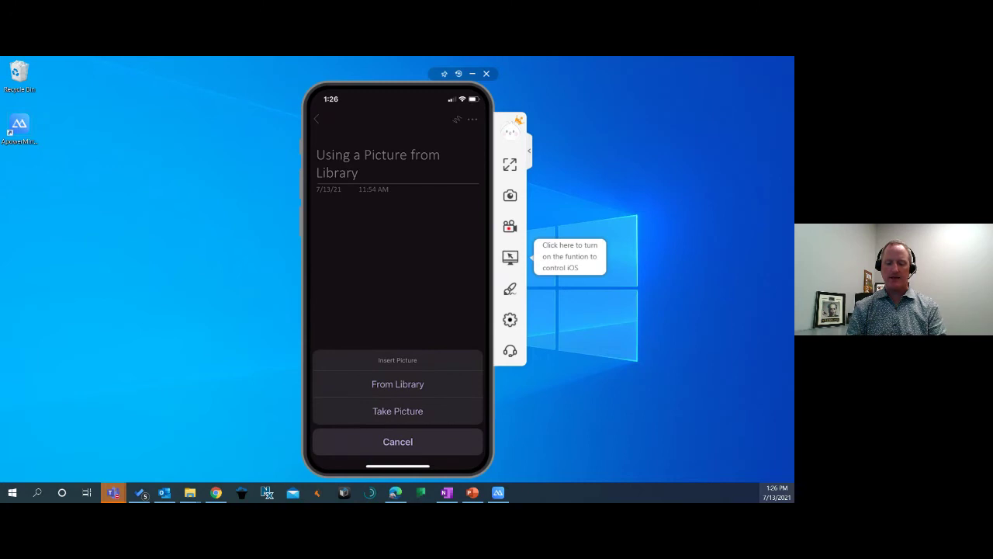
left_click(398, 383)
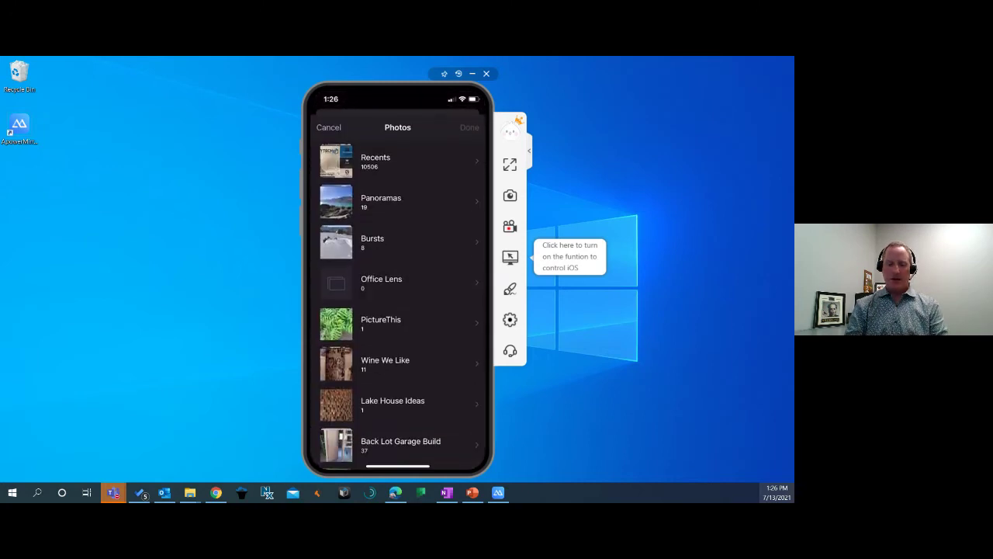
scroll(397, 310, "down", 3)
left_click(388, 428)
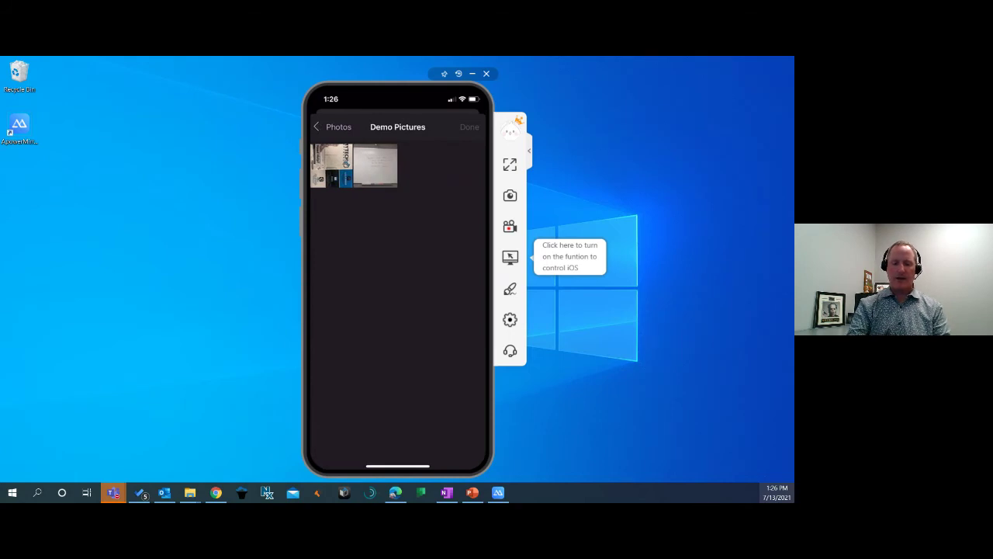
left_click(354, 165)
left_click(469, 127)
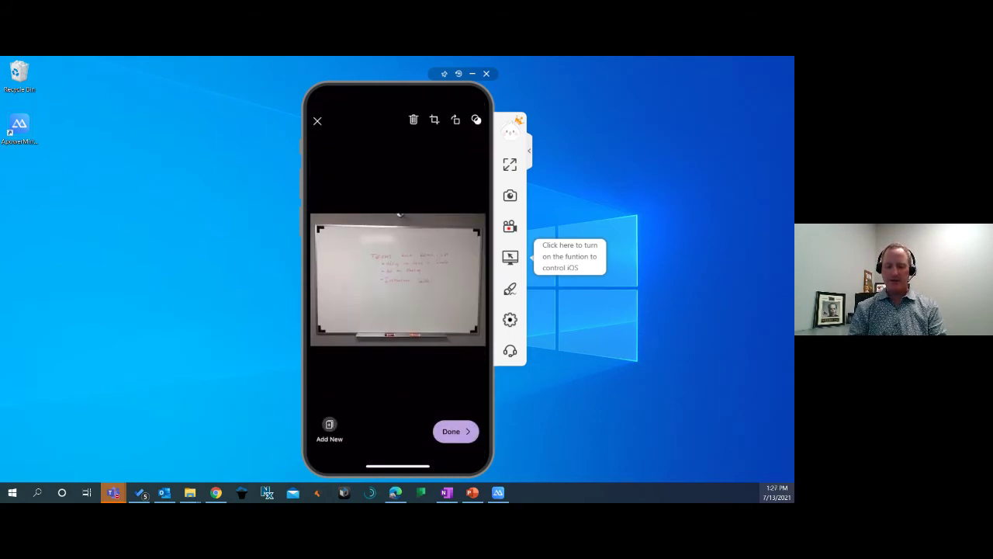
Crop the picture to the whiteboard's four corners and insert it into the Using a Picture from Library page
left_click(434, 119)
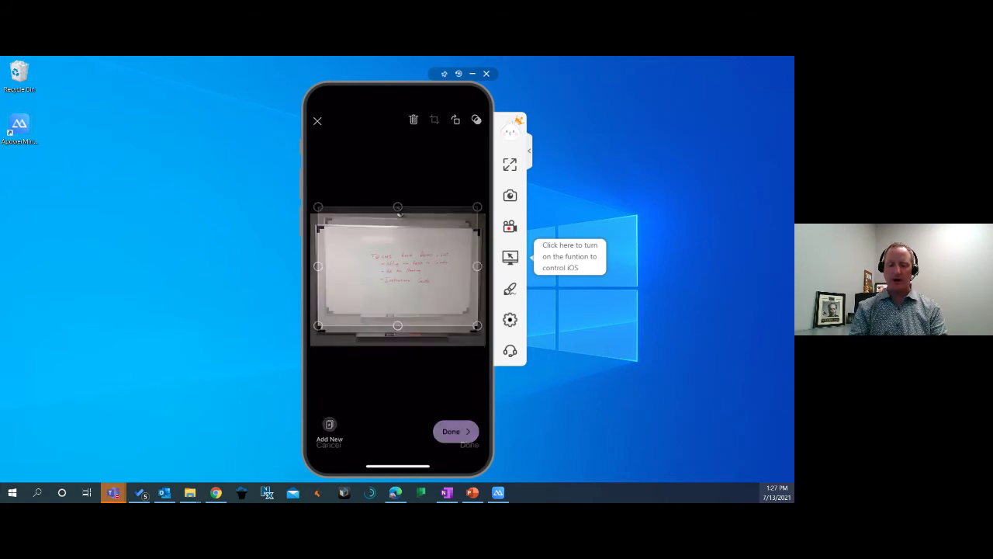
left_click_drag(477, 325, 469, 316)
left_click_drag(397, 207, 397, 219)
left_click_drag(394, 320, 395, 319)
left_click_drag(318, 322, 328, 314)
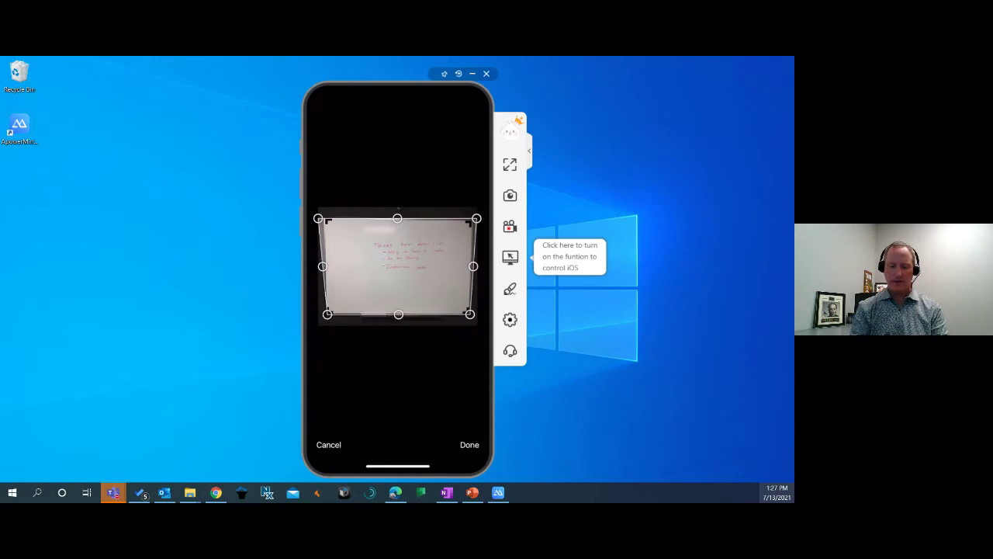
left_click_drag(476, 219, 471, 219)
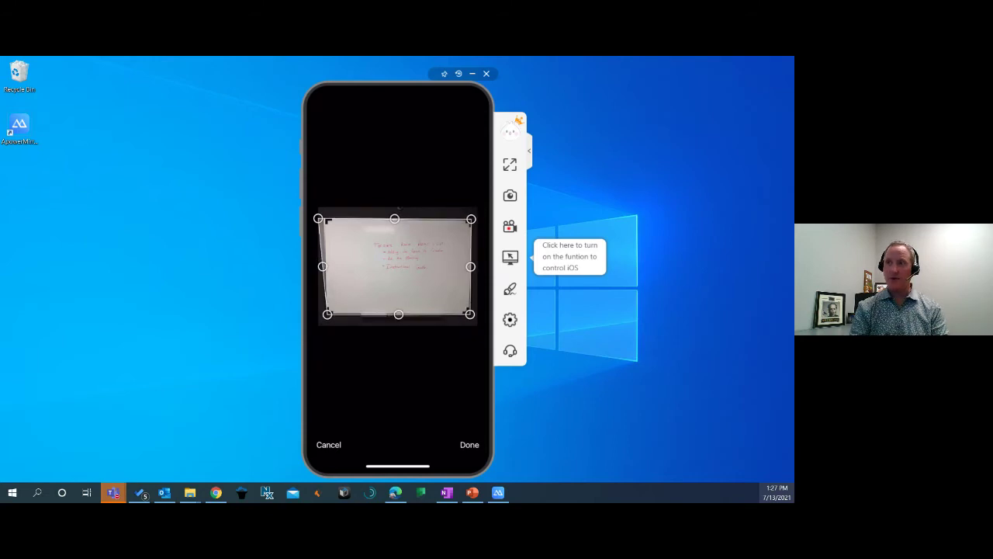
left_click_drag(318, 219, 324, 219)
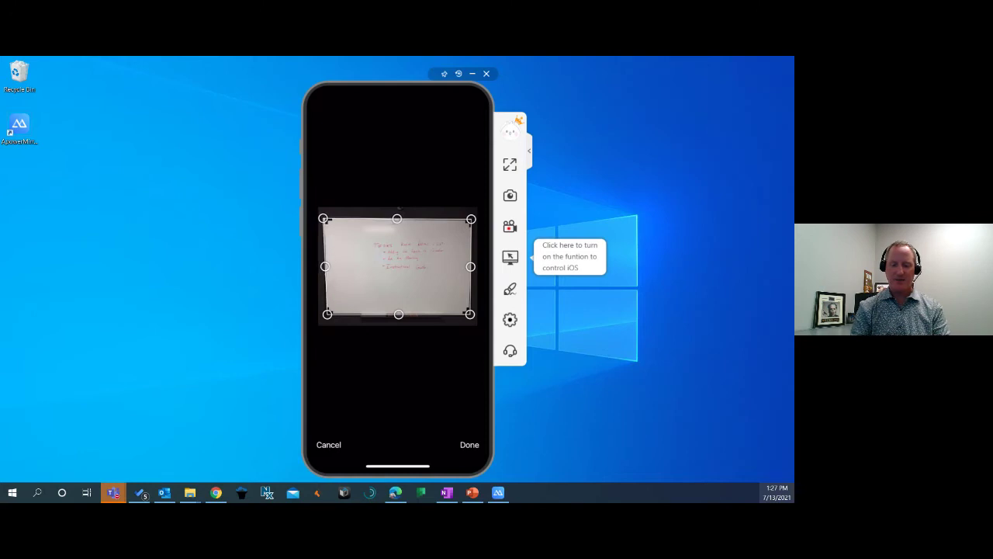
left_click(469, 445)
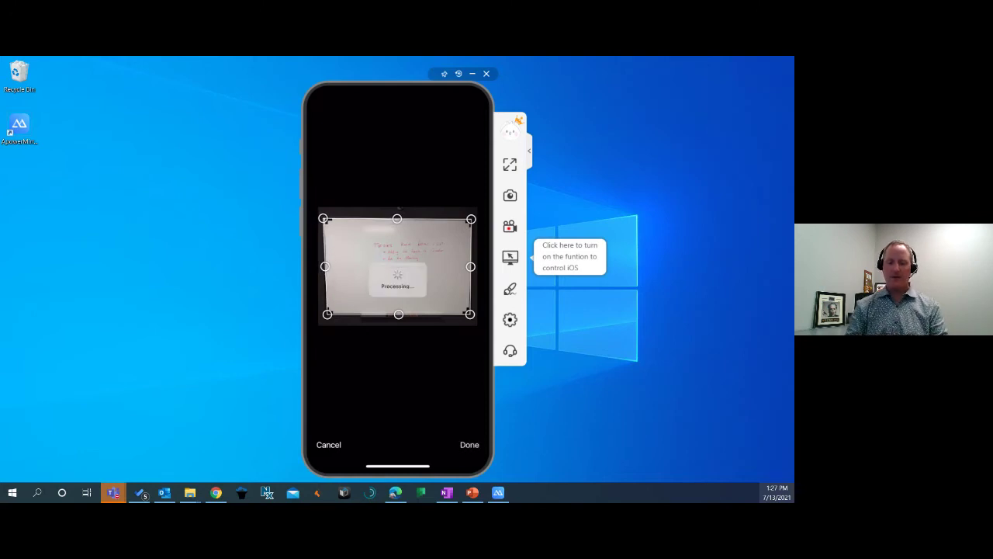
left_click(456, 431)
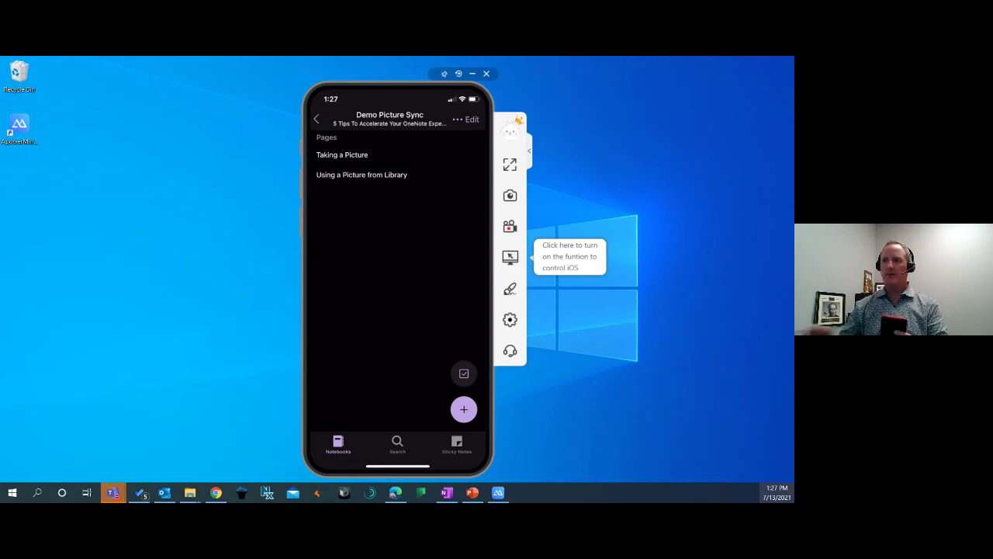
Switch to OneNote on the desktop and check the sync status of the shared notebooks
left_click(446, 492)
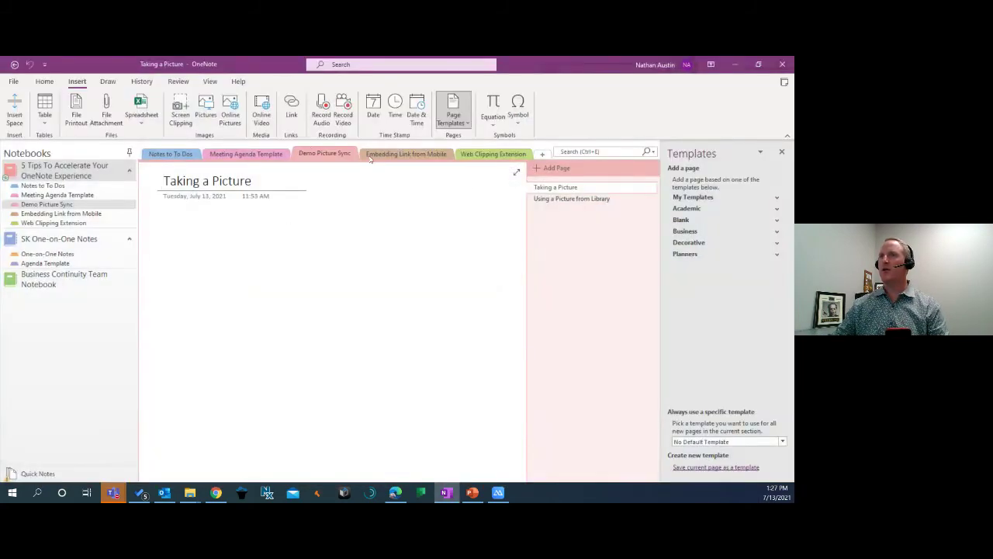
left_click(13, 82)
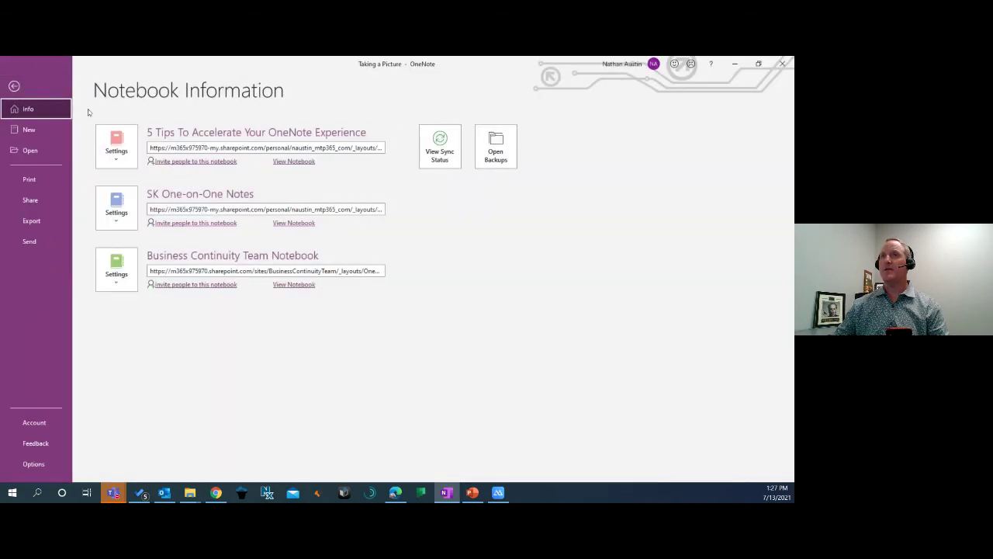
left_click(14, 85)
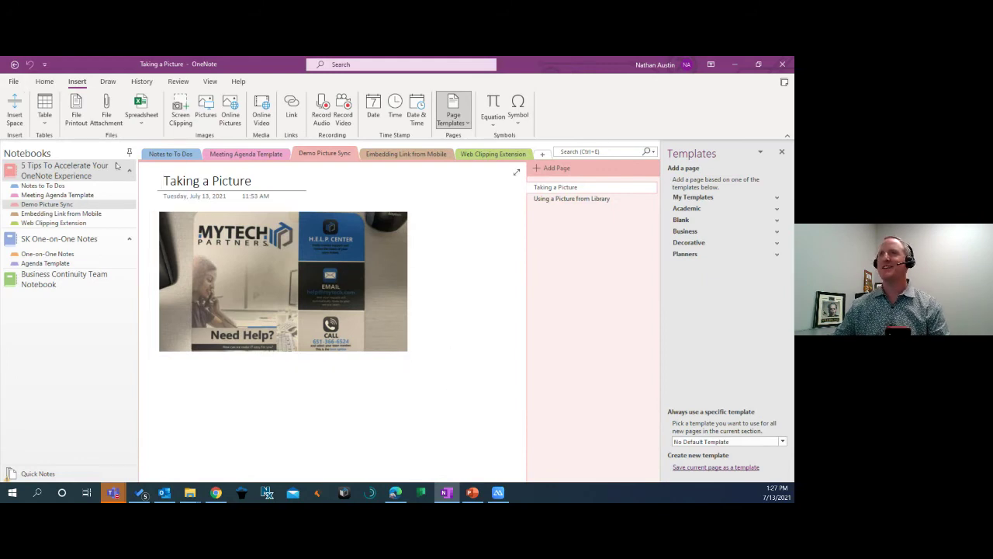
left_click(13, 80)
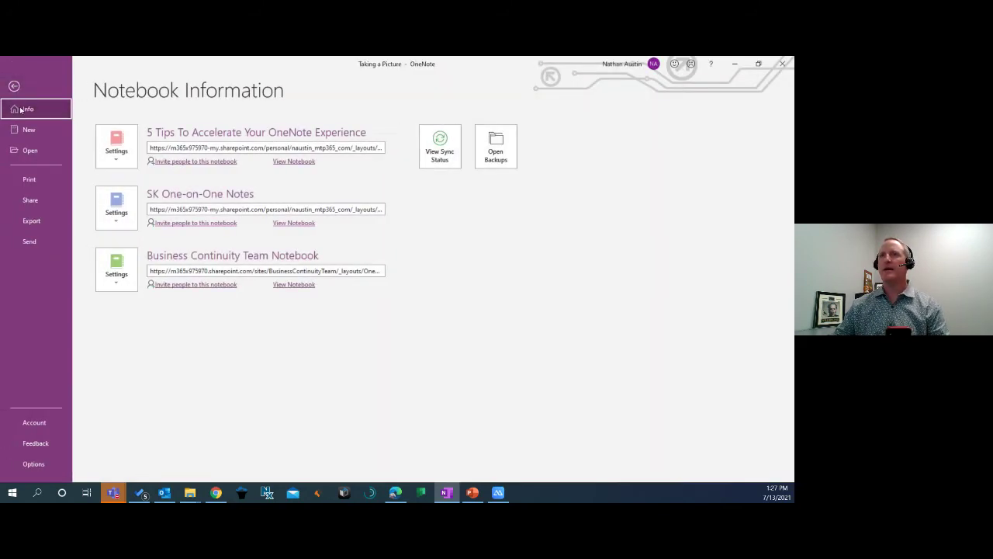
left_click(13, 86)
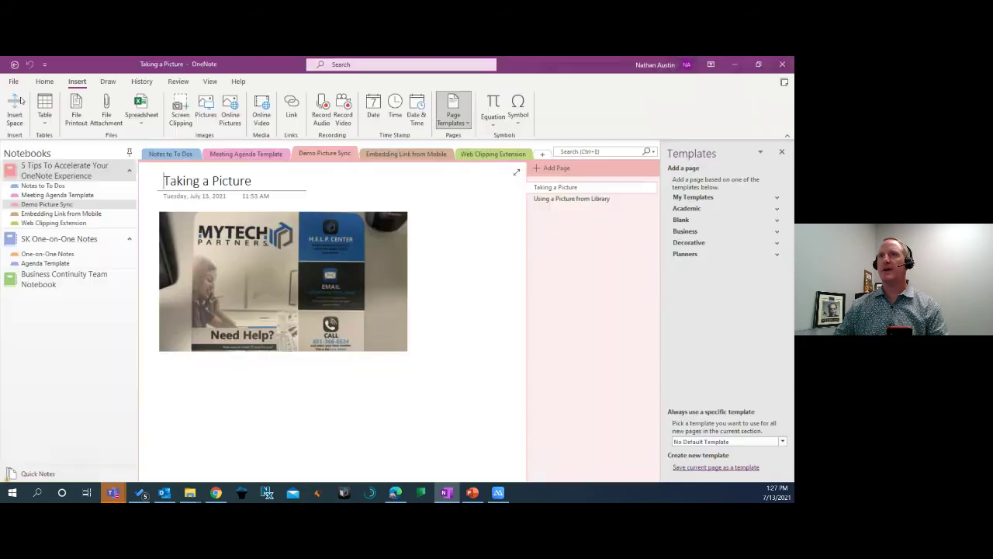
left_click(13, 83)
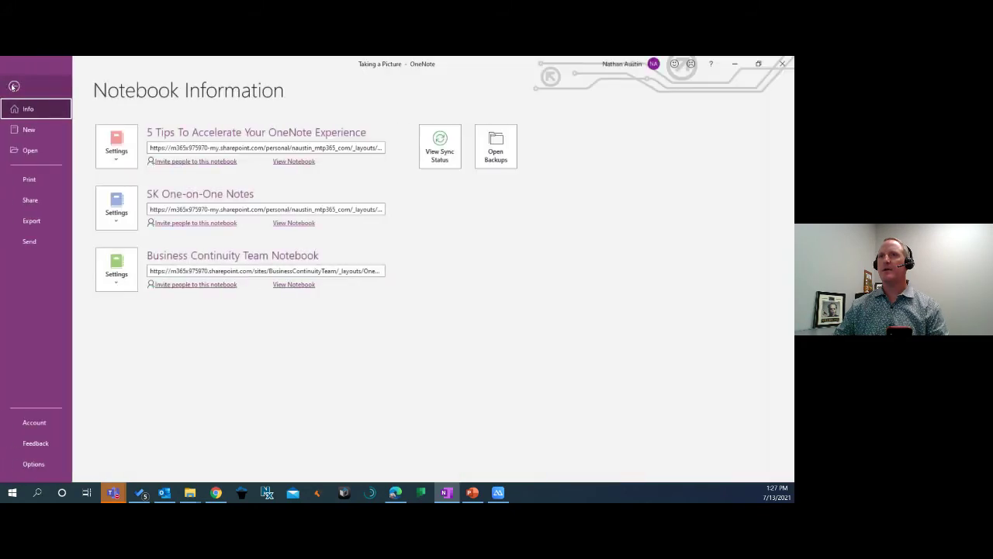
left_click(439, 150)
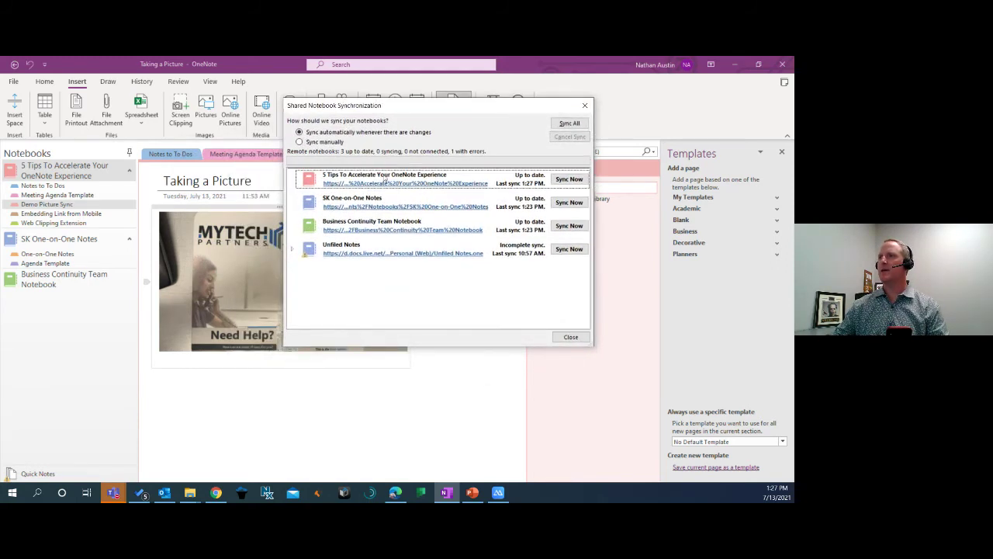
left_click(584, 105)
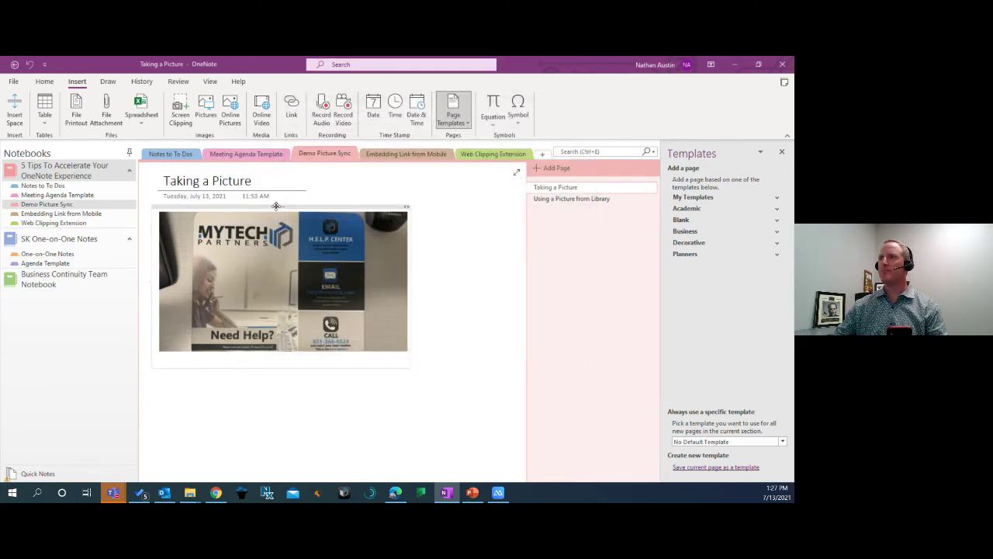
Compare the synced pictures on the Taking a Picture and Using a Picture from Library pages
left_click(571, 200)
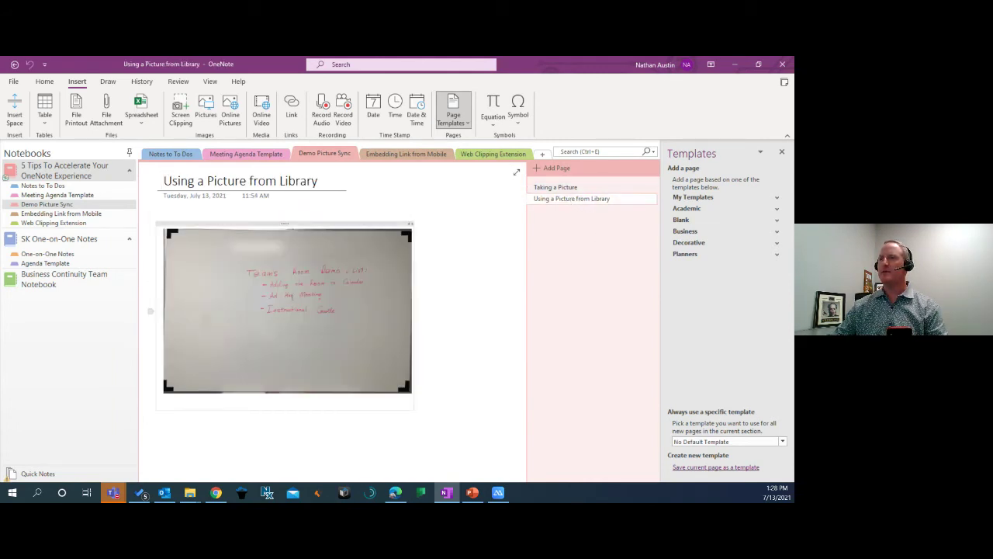
left_click(565, 189)
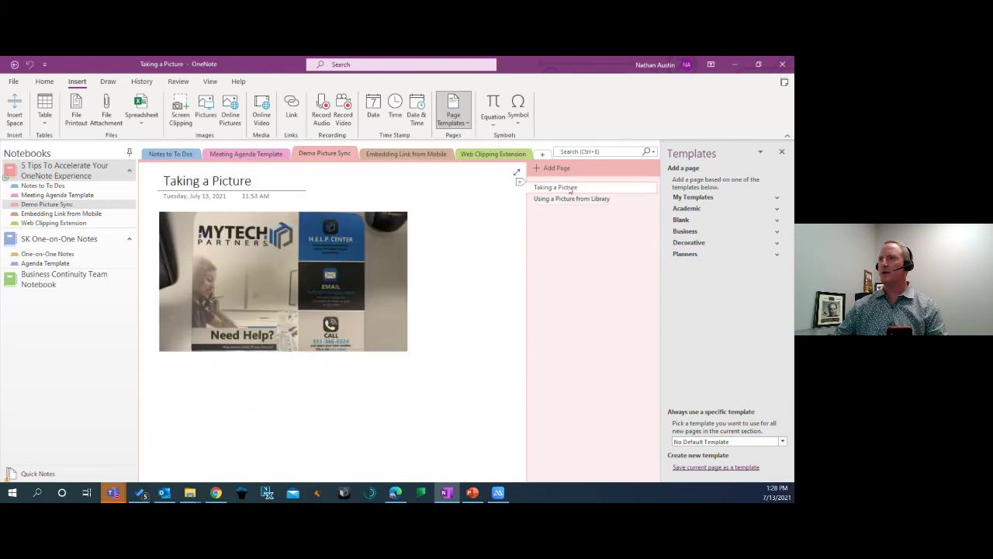
left_click(565, 200)
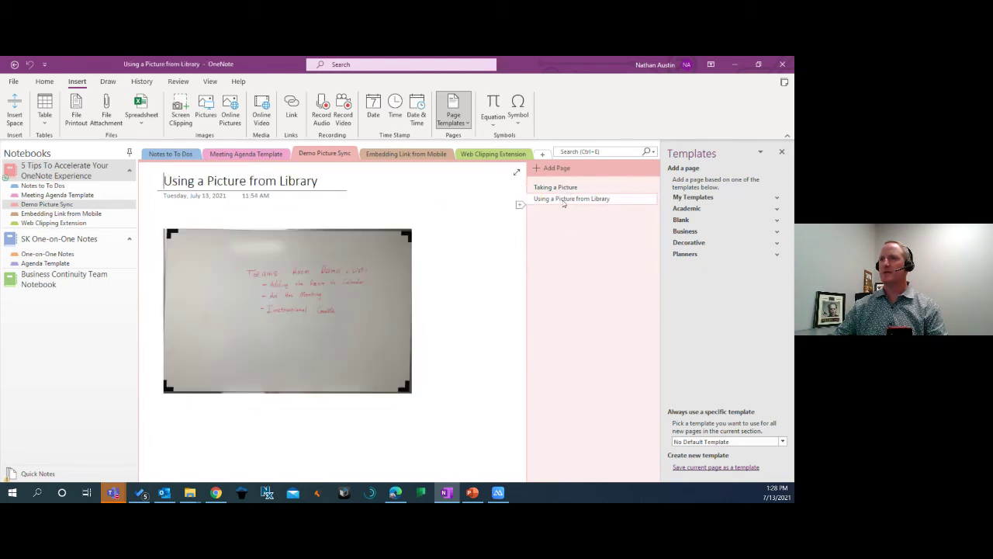
left_click(562, 189)
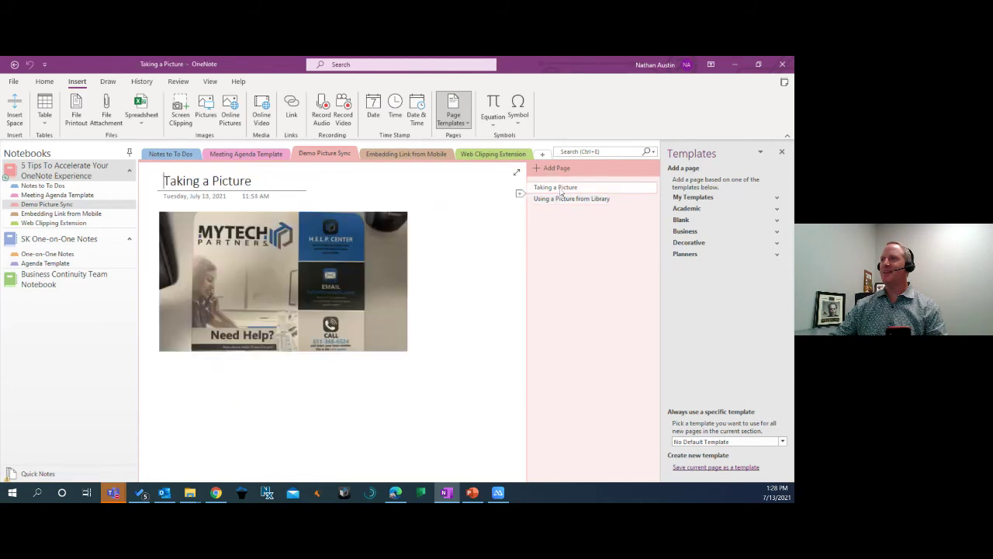
left_click(560, 201)
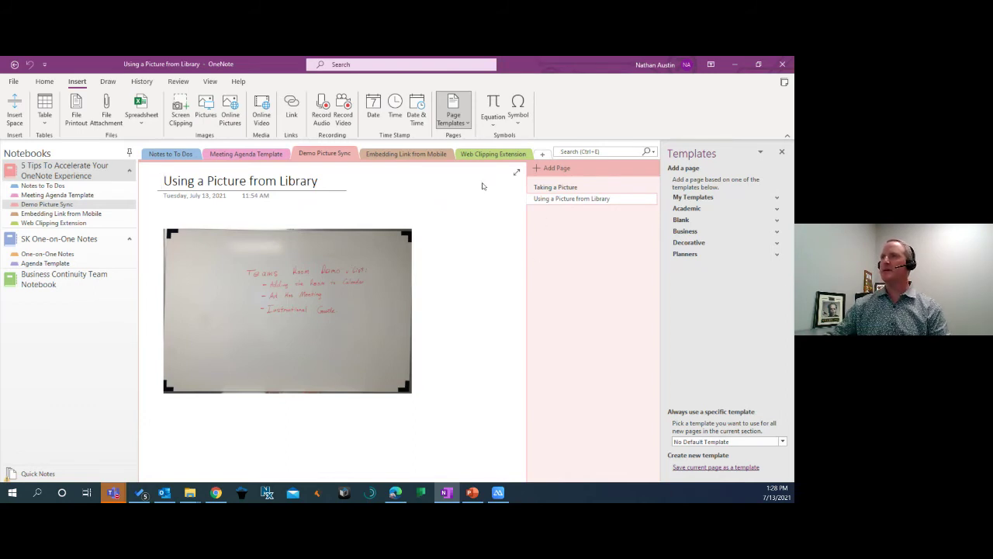
Open the Embedding Link from Mobile section, switch to ApowerMirror, and start sharing the NASA Hubble article on the mirrored phone
left_click(418, 155)
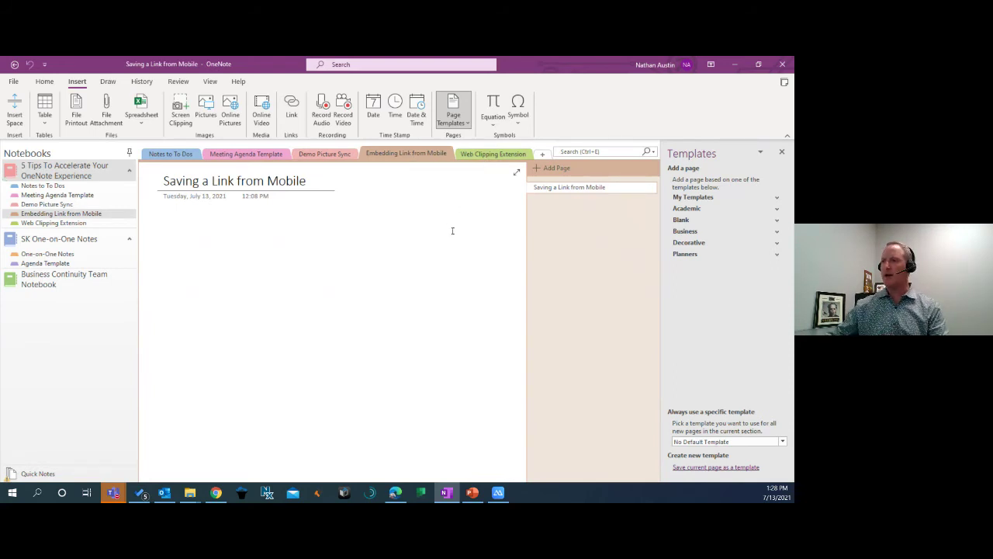
left_click(498, 491)
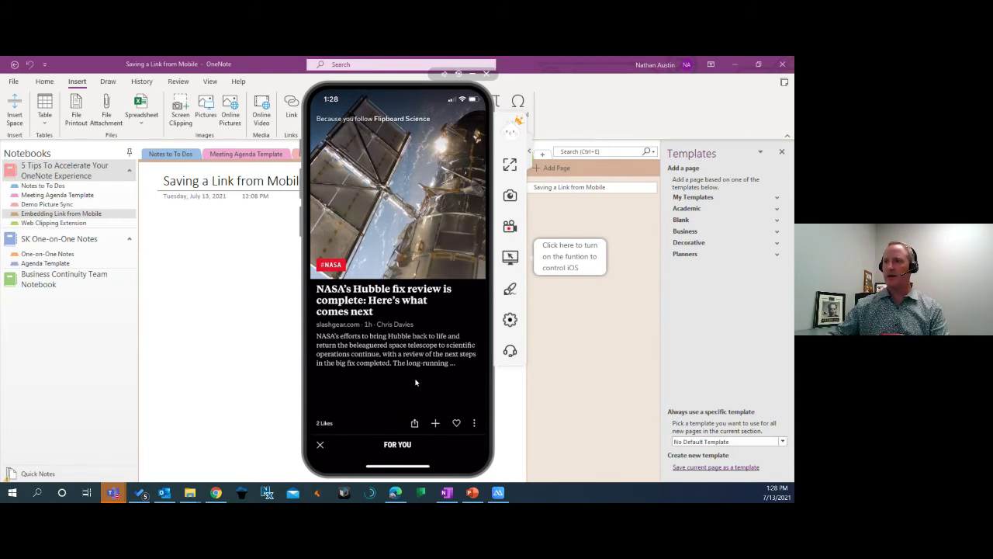
left_click(414, 423)
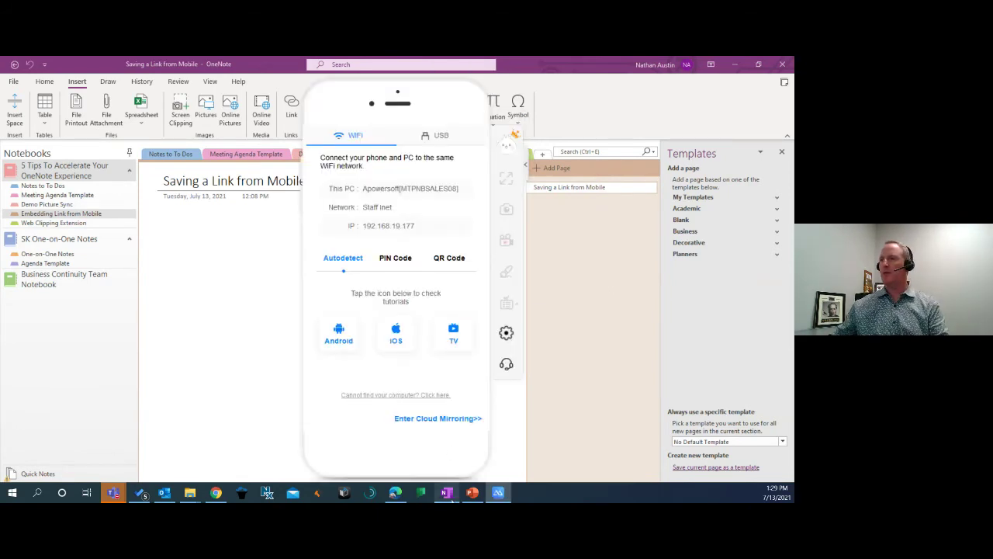
Switch back to OneNote, manually sync the 5 Tips To Accelerate Your OneNote Experience notebook, and close the synchronization dialog
left_click(448, 494)
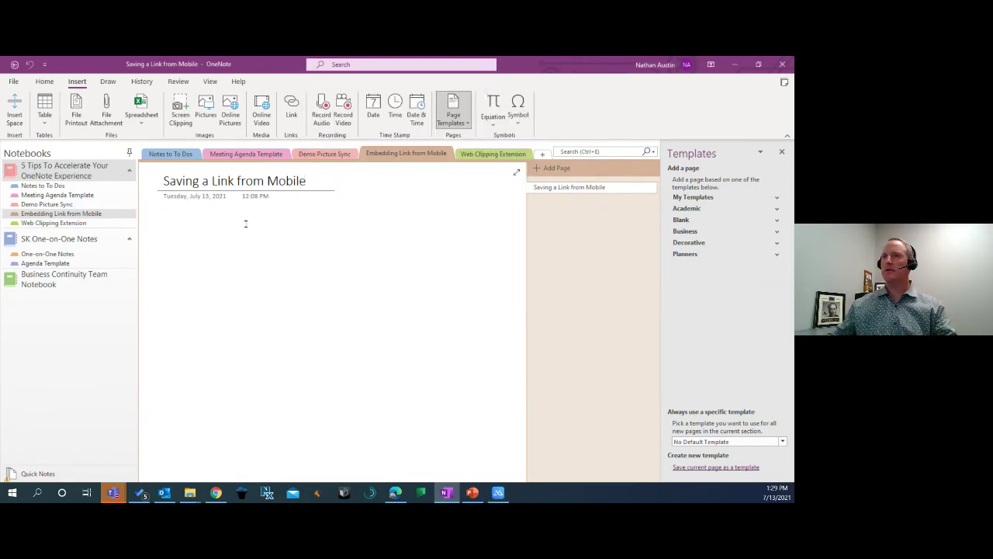
left_click(14, 81)
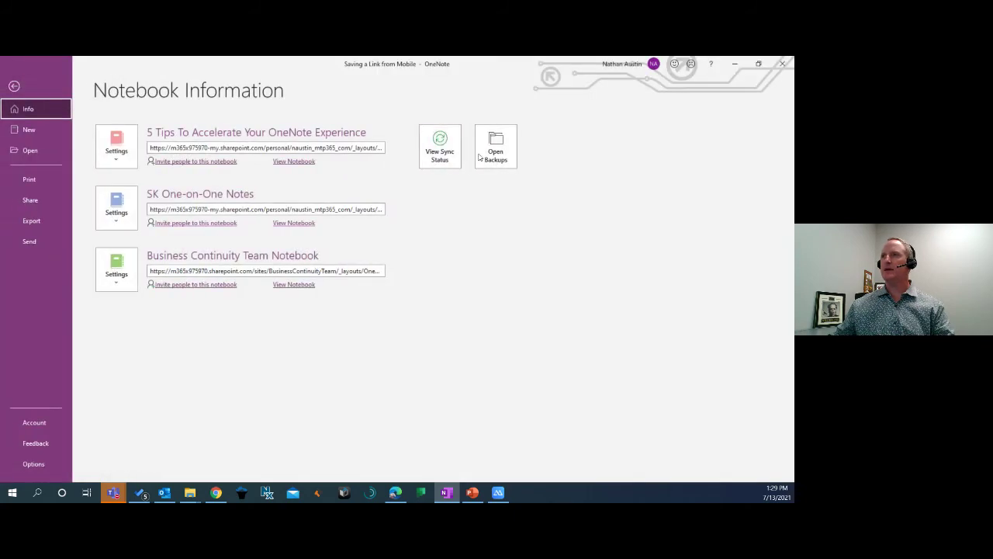
left_click(440, 148)
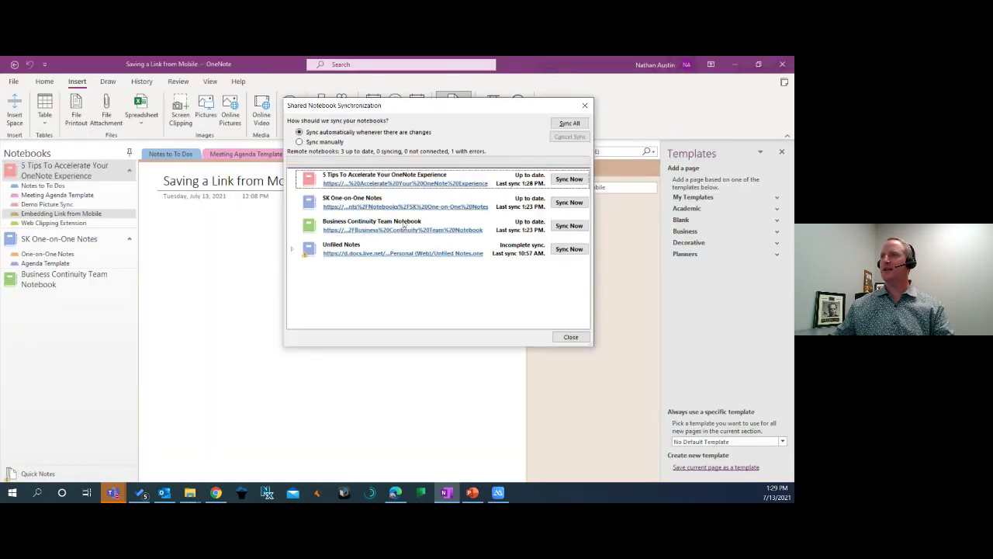
left_click(567, 179)
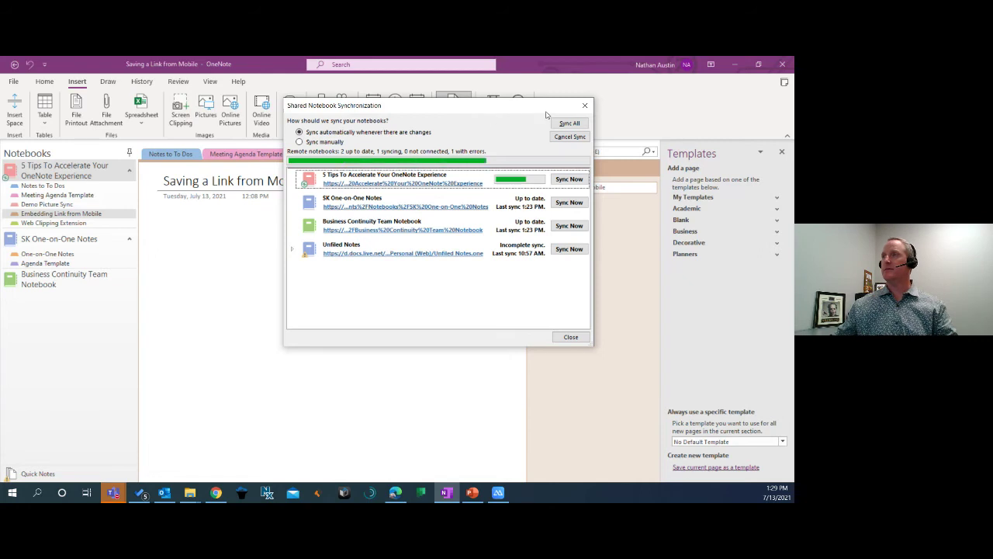
left_click_drag(545, 107, 292, 134)
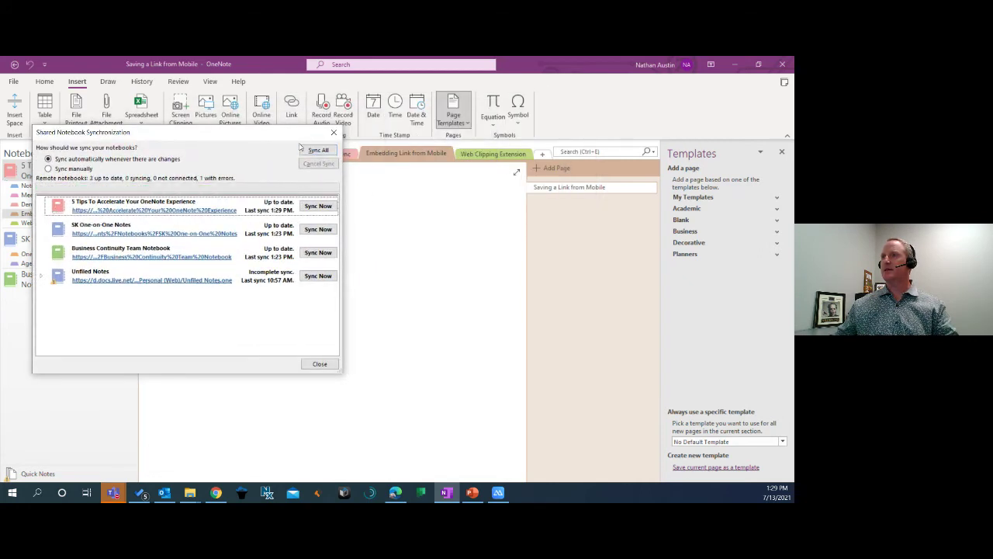
left_click(318, 363)
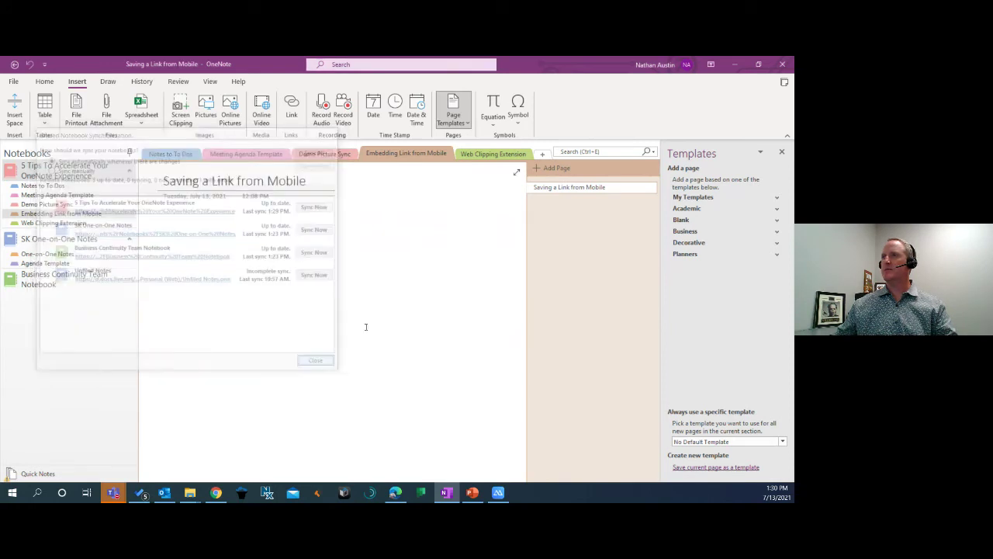
Open the Web Clipping Extension section, switch to Edge, and bring up the Stay Organized & Productive in Microsoft 365 part of the Mytech page
left_click(498, 155)
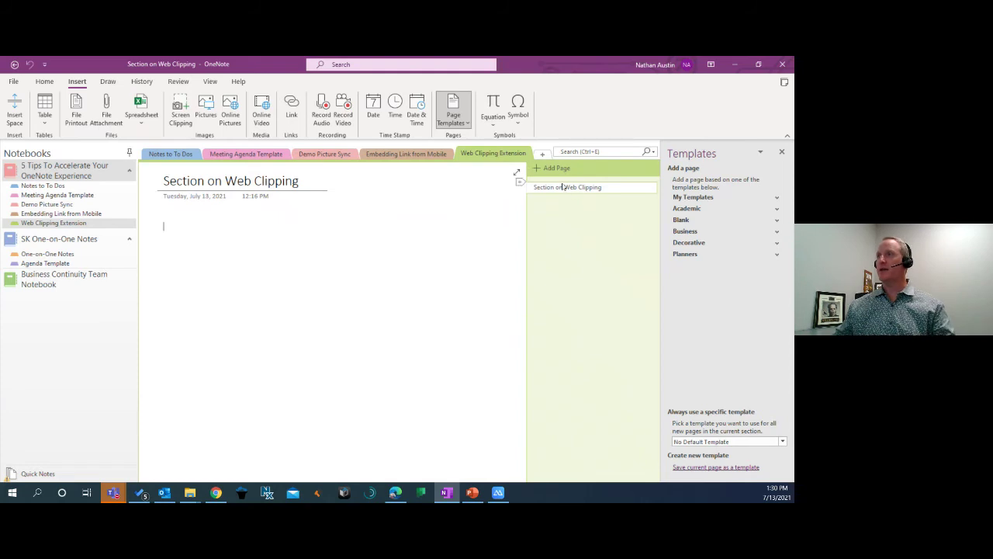
left_click(395, 492)
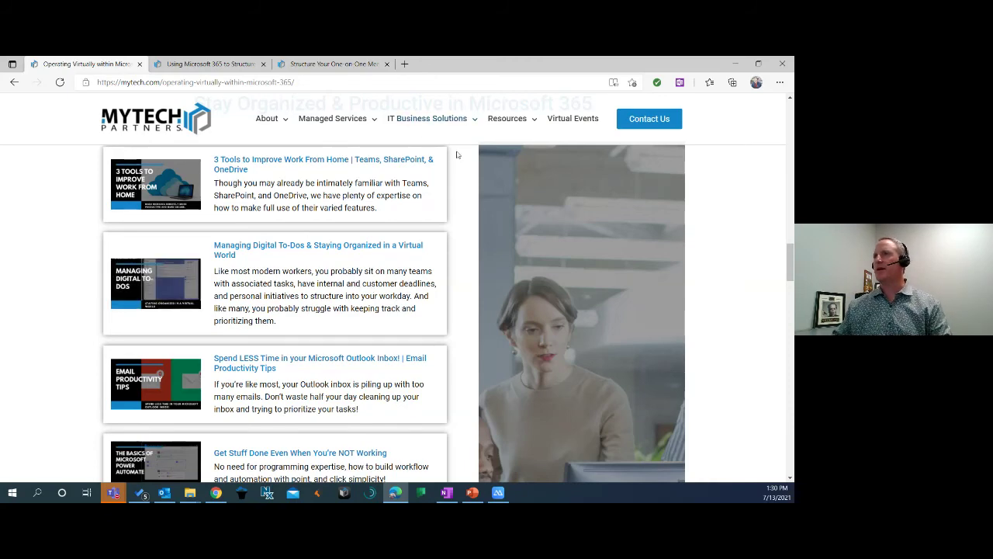
scroll(446, 166, "up", 1)
scroll(437, 178, "down", 1)
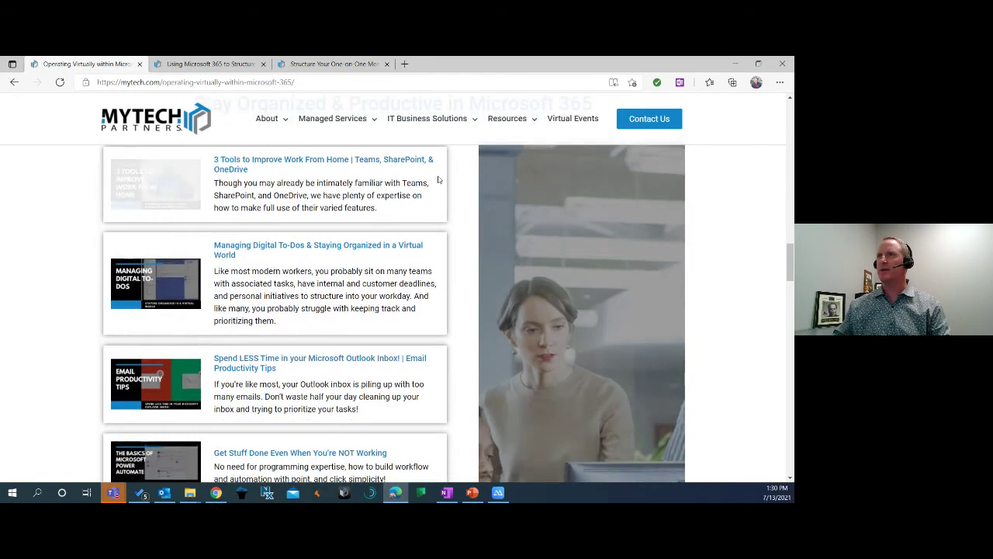
scroll(438, 180, "up", 1)
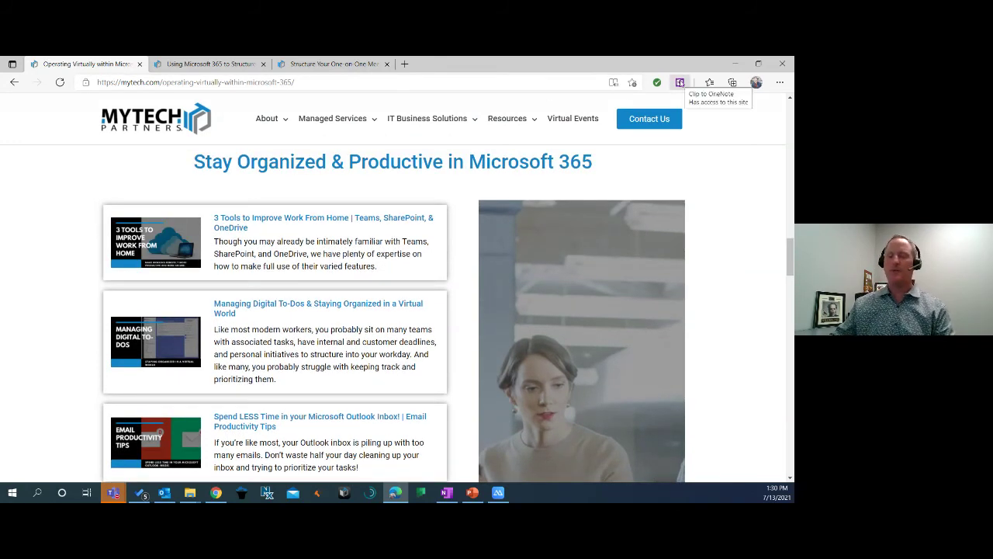
Start the OneNote clipper in Region mode and capture the area from the Mytech logo through the Managing Digital To-Dos entry
left_click(679, 83)
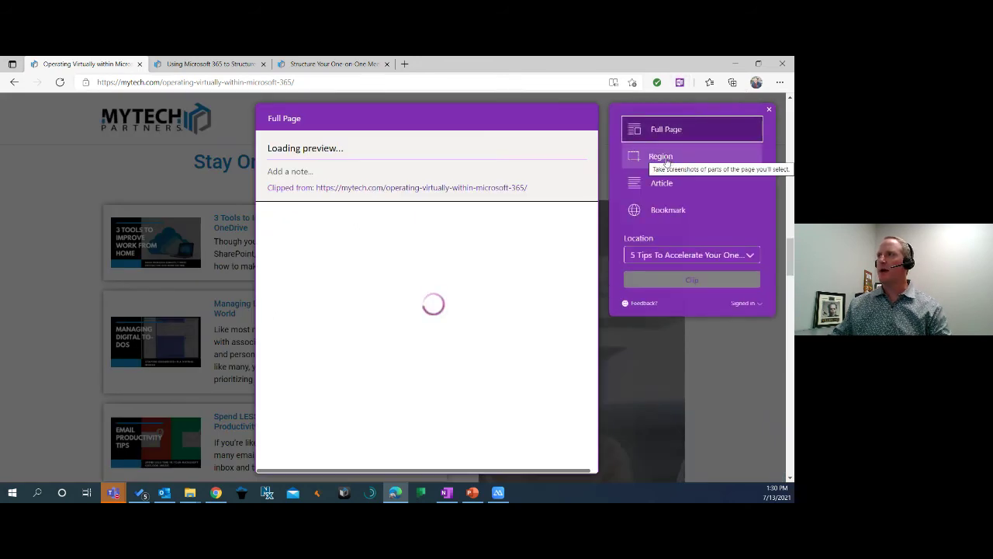
left_click(669, 157)
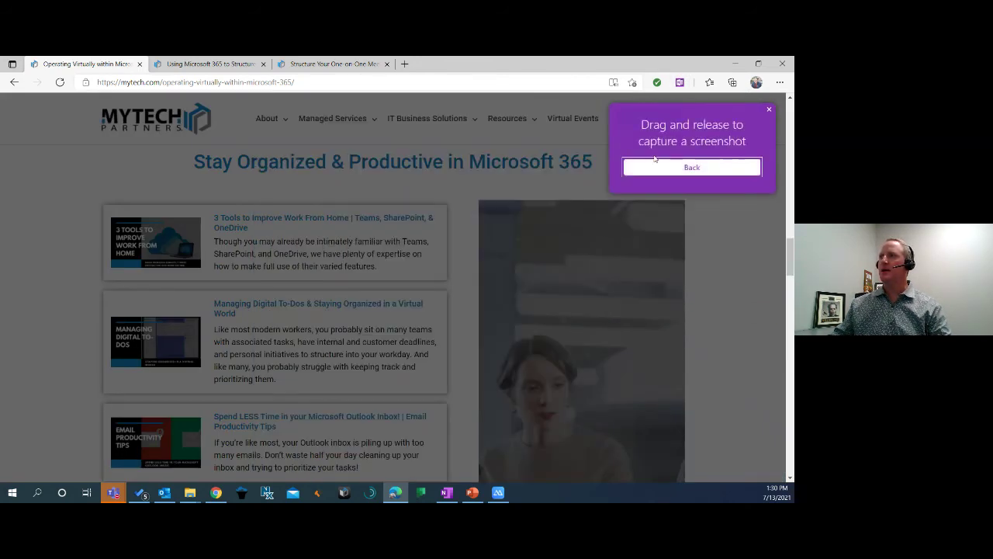
left_click(679, 82)
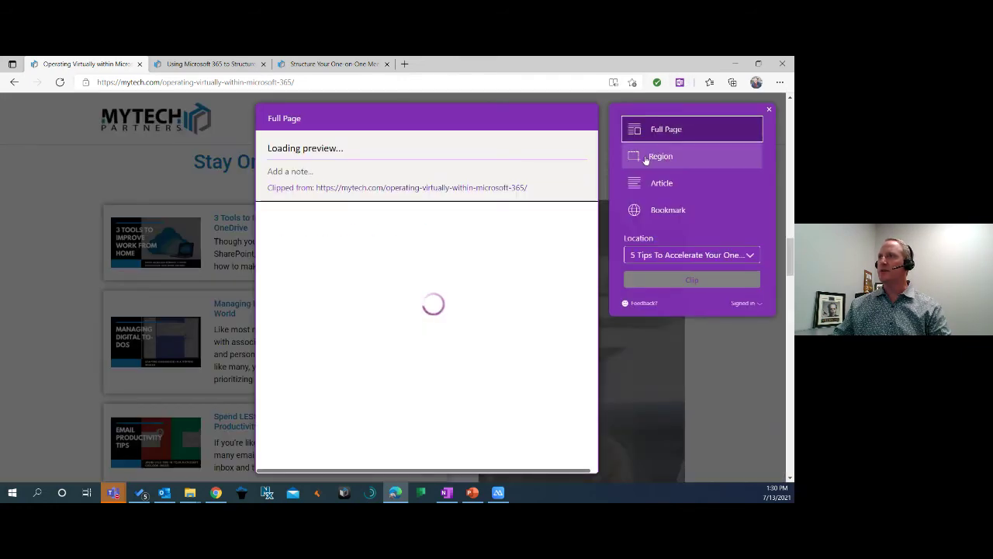
left_click(661, 157)
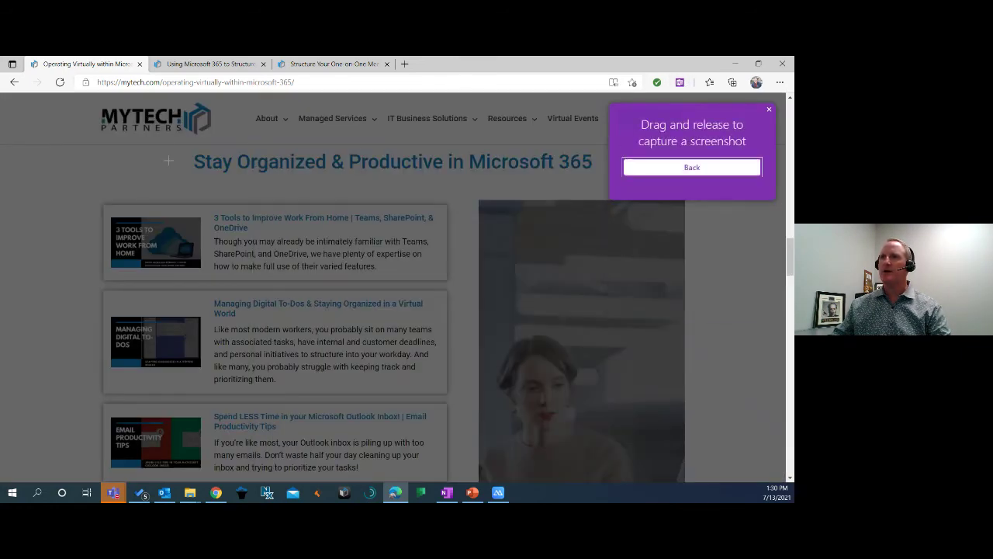
left_click_drag(96, 101, 693, 398)
left_click_drag(683, 399, 690, 396)
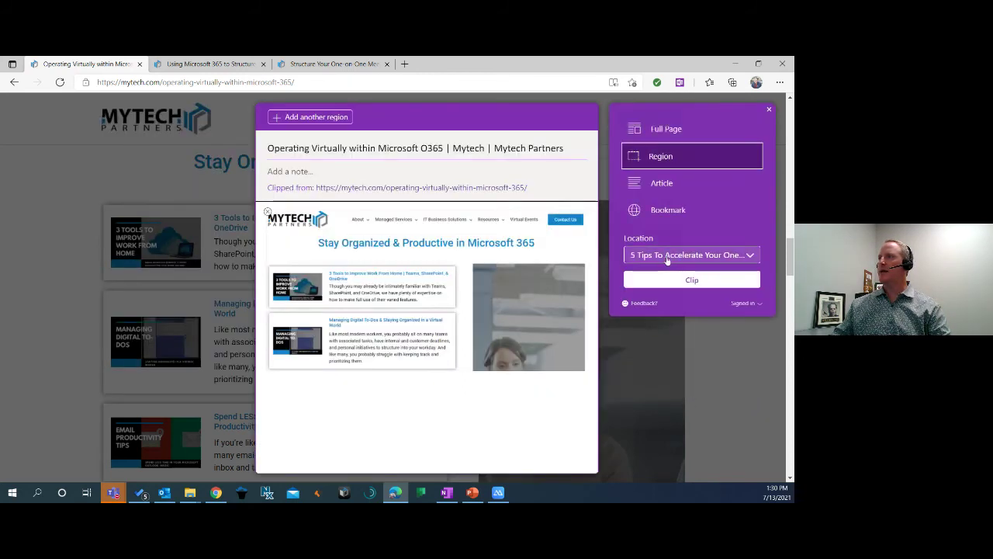
Set the clip location to the Web Clipping Extension section, save the region clip, and dismiss the confirmation
left_click(692, 255)
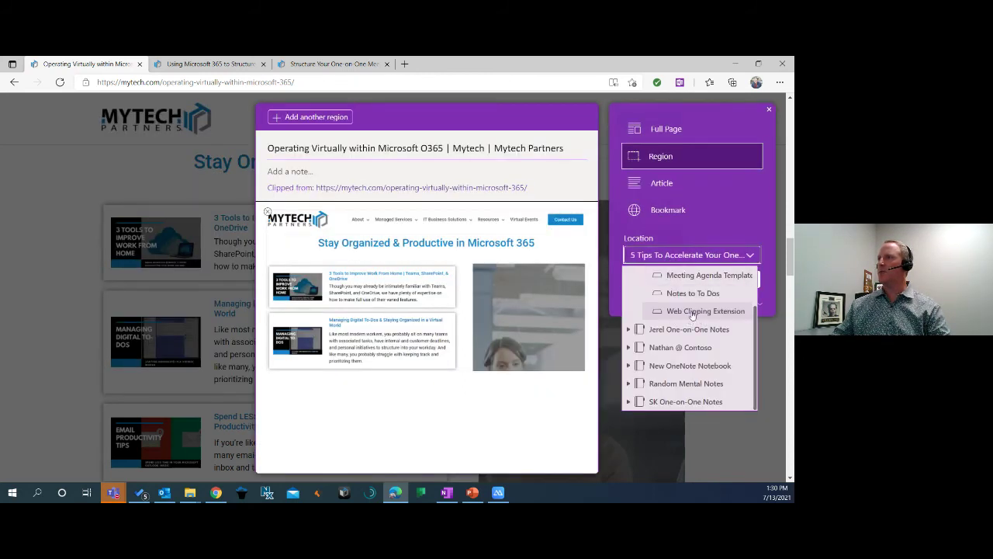
left_click(689, 312)
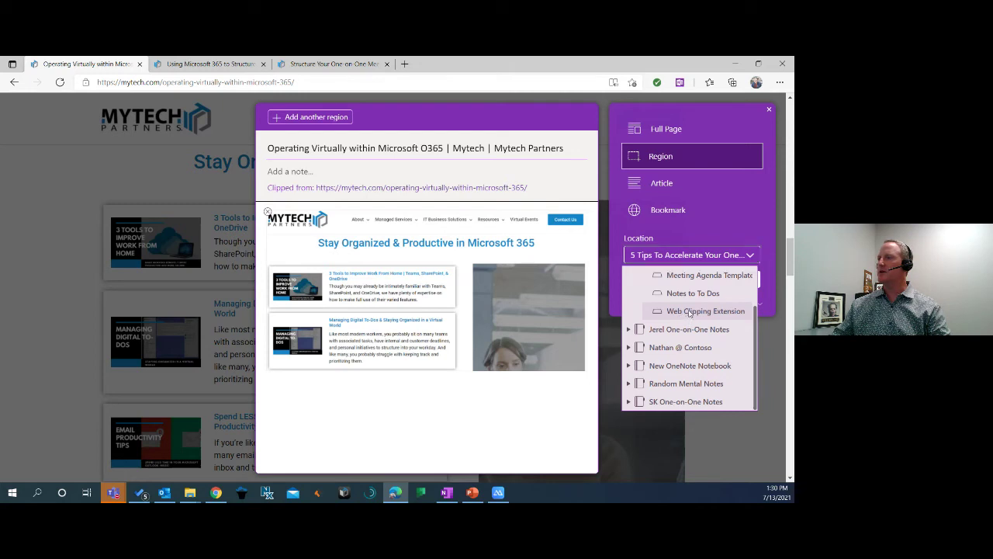
left_click(690, 281)
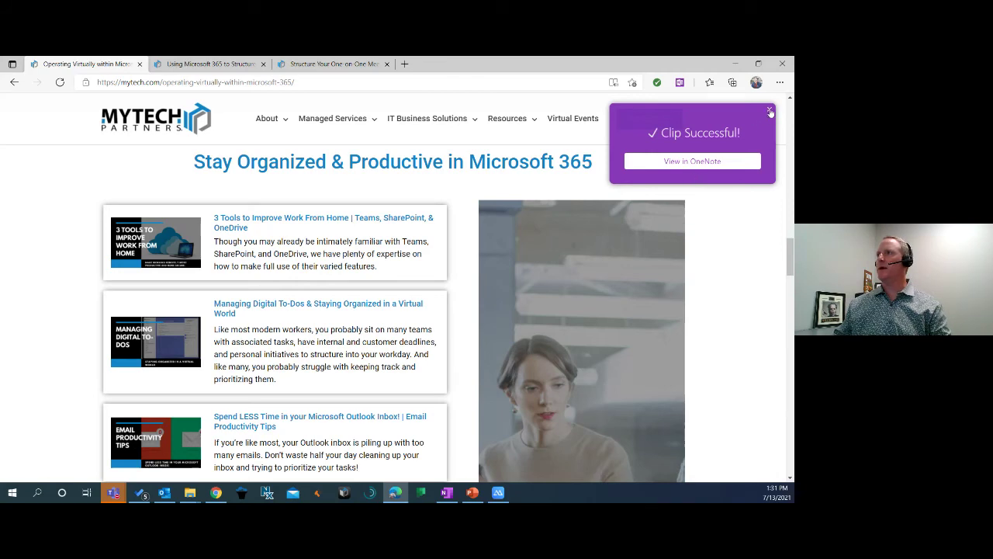
left_click(768, 114)
Clip the Using Microsoft 365 to Structure Your Virtual Department Meetings page to OneNote as an Article and dismiss the confirmation
left_click(186, 69)
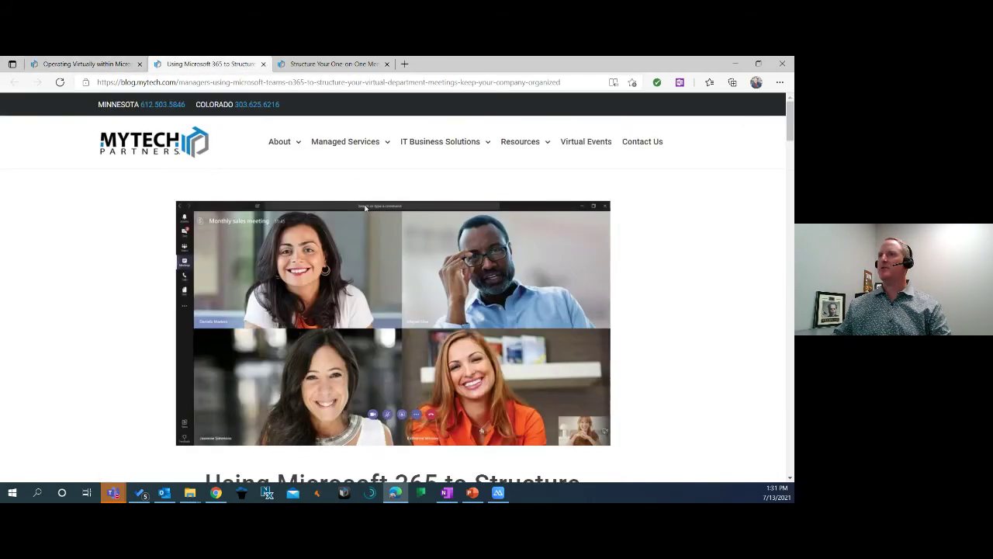
scroll(722, 333, "down", 2)
scroll(714, 325, "up", 2)
scroll(715, 324, "down", 5)
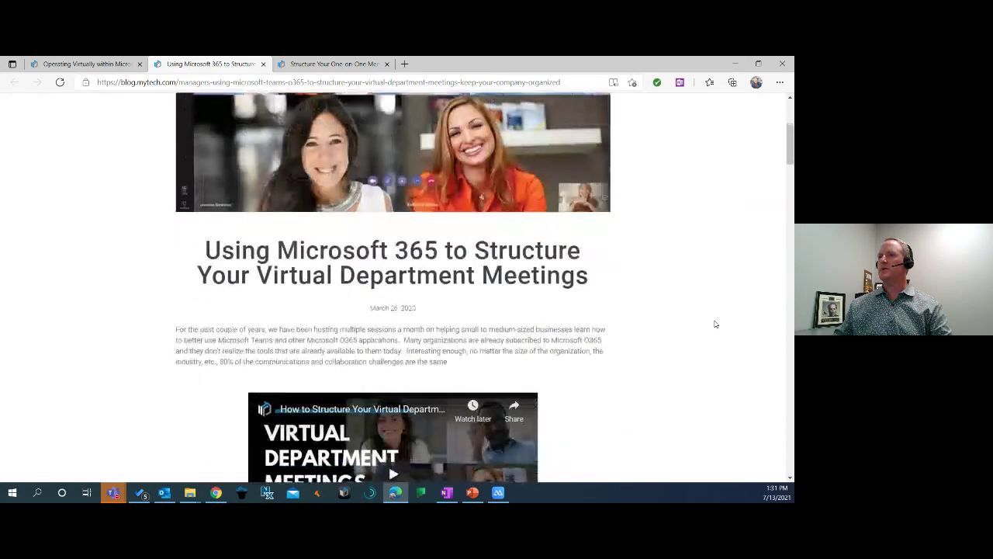
scroll(595, 257, "down", 2)
scroll(595, 257, "up", 7)
left_click(679, 83)
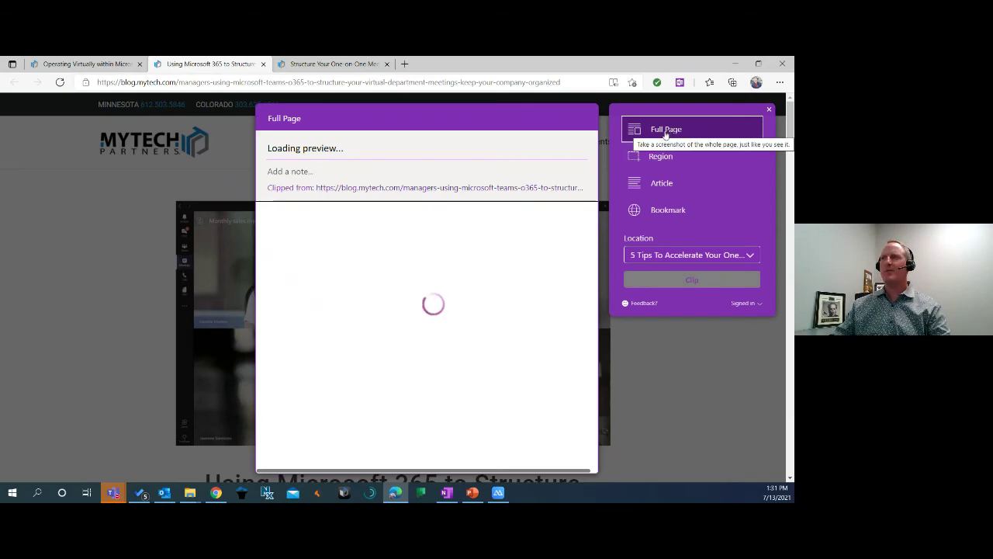
left_click(661, 189)
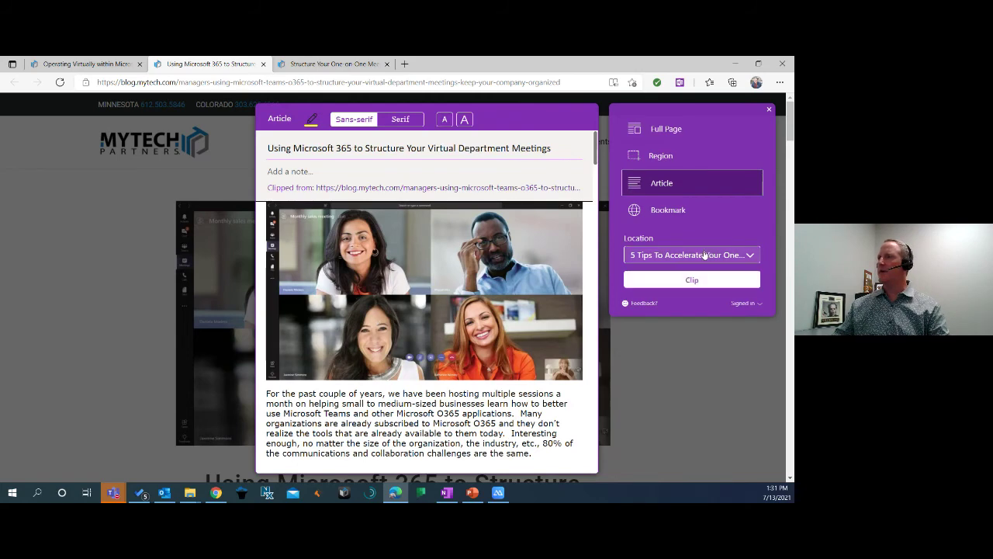
left_click(692, 281)
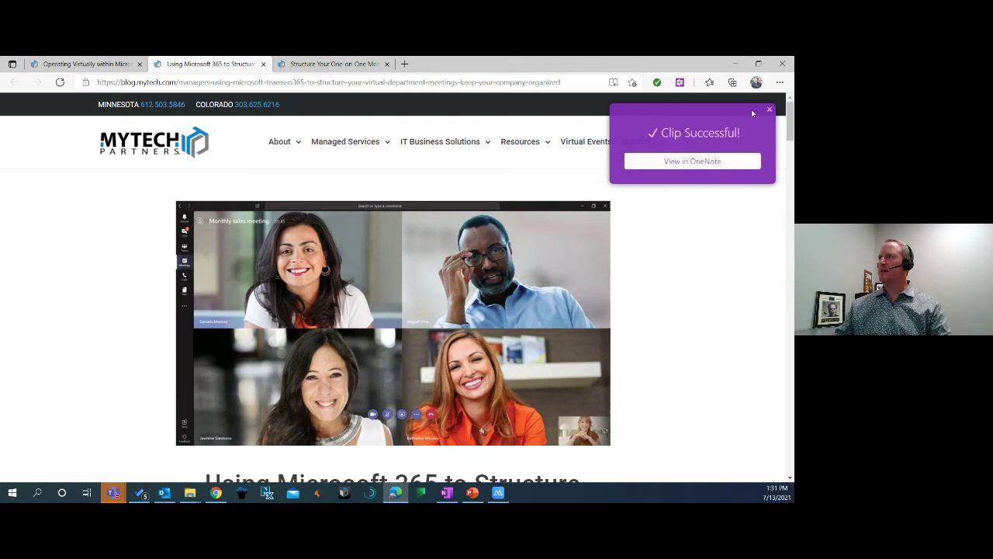
left_click(769, 111)
Open the Structure Your One-on-One Meetings page and start the OneNote clipper, closing and relaunching it after a brief look at OneNote
left_click(308, 65)
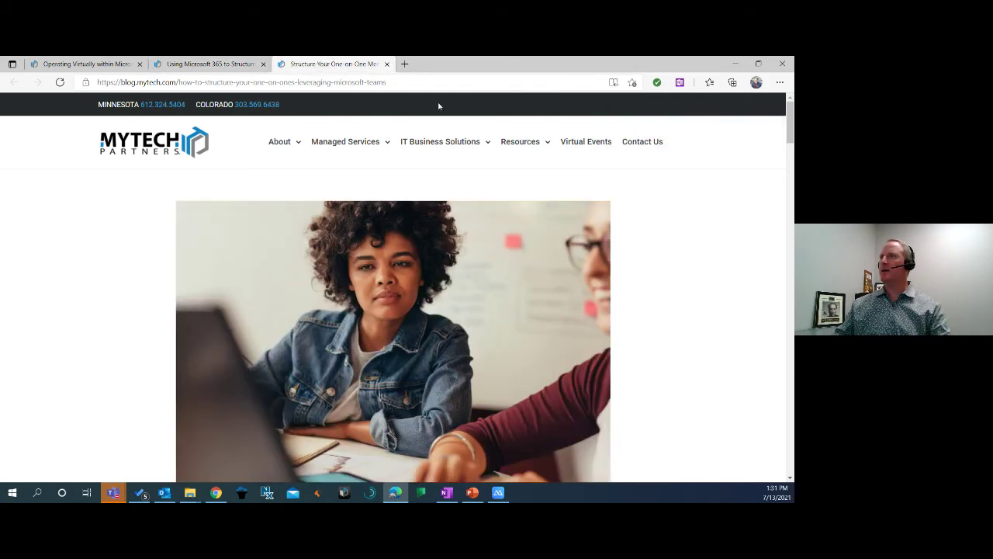
left_click(680, 82)
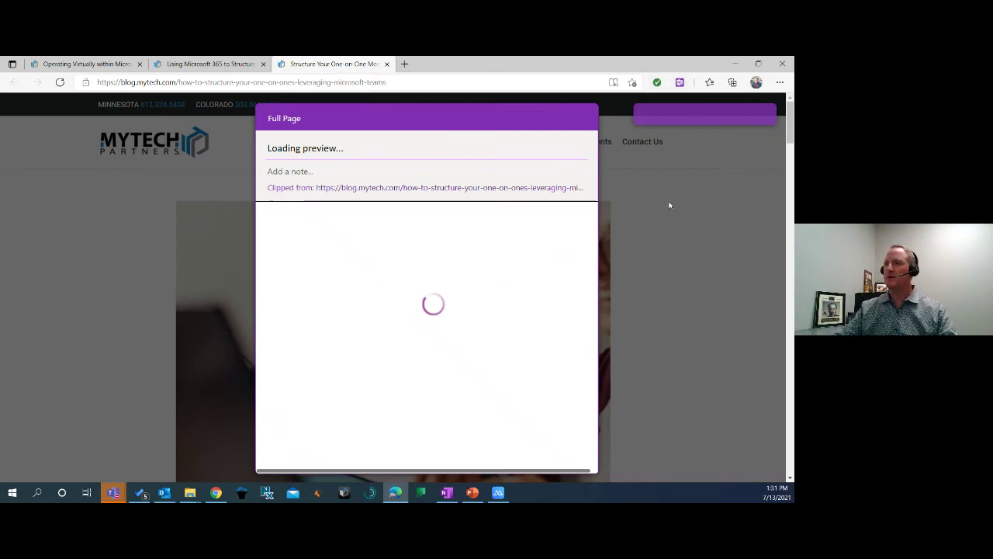
left_click(446, 492)
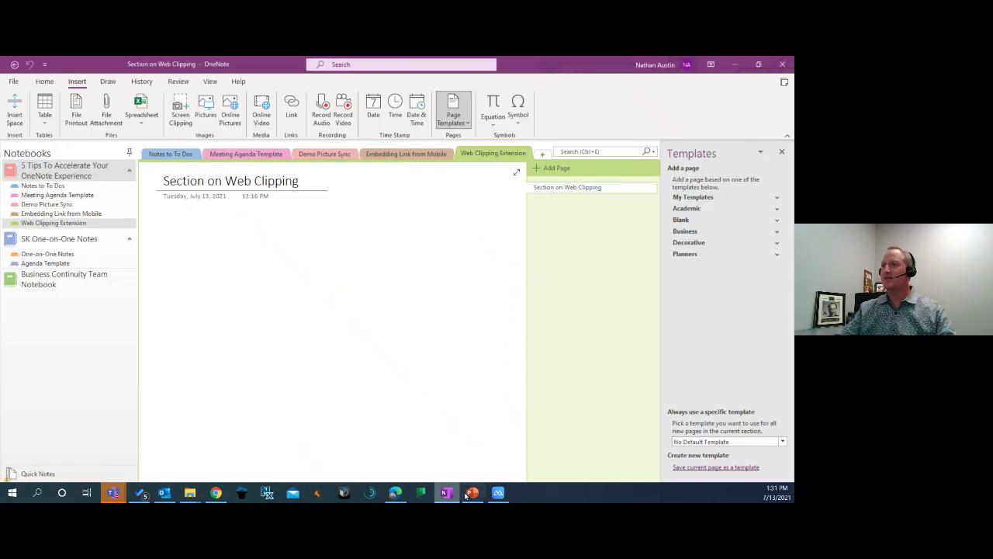
left_click(395, 492)
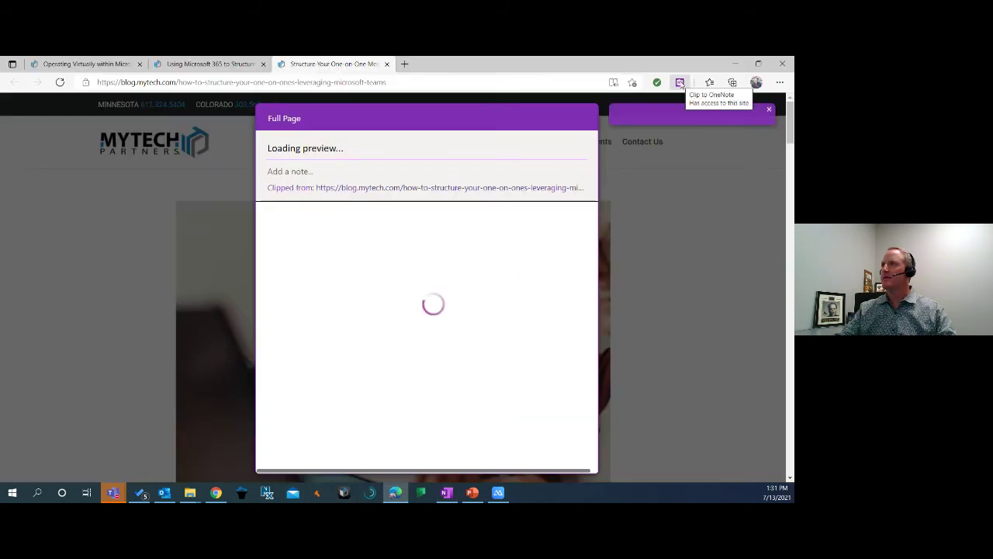
left_click(769, 110)
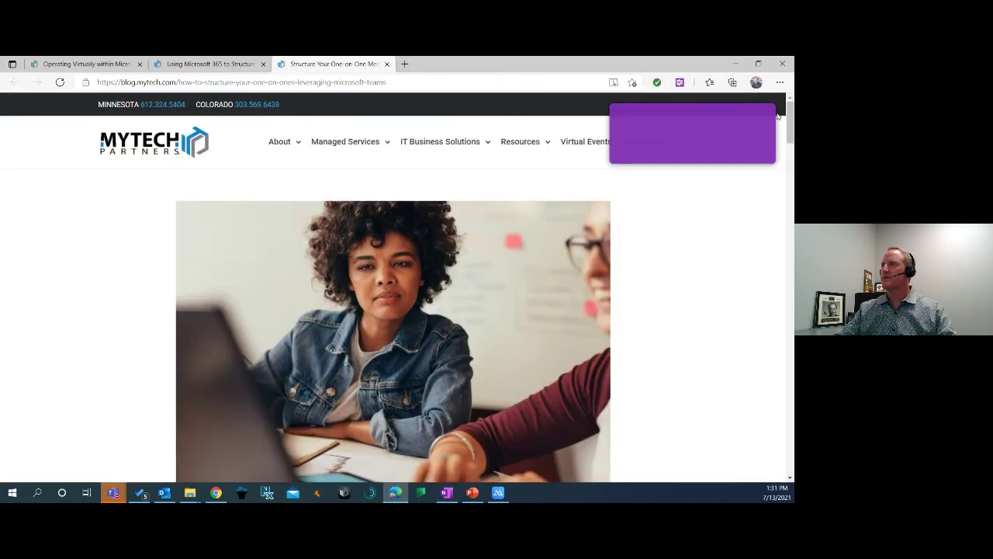
left_click(678, 83)
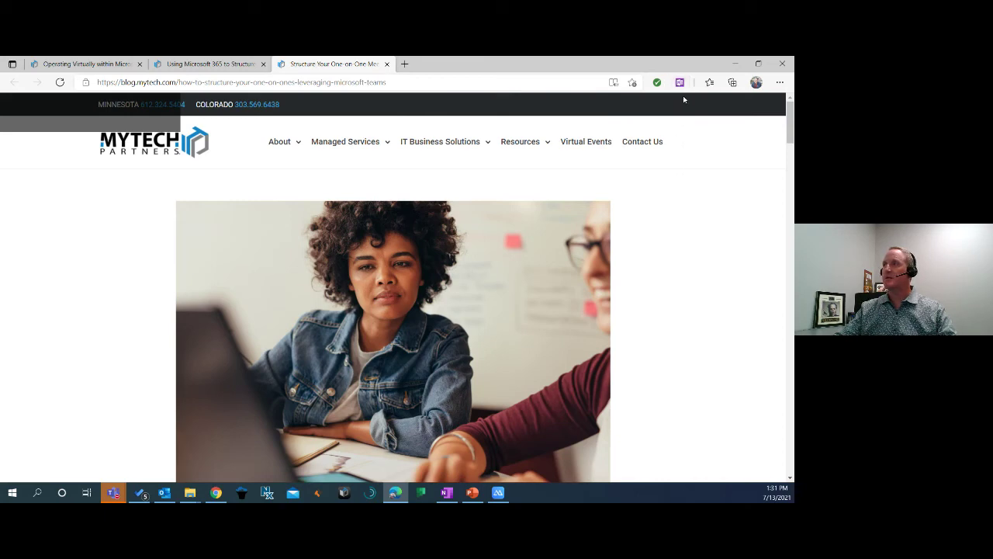
left_click(681, 84)
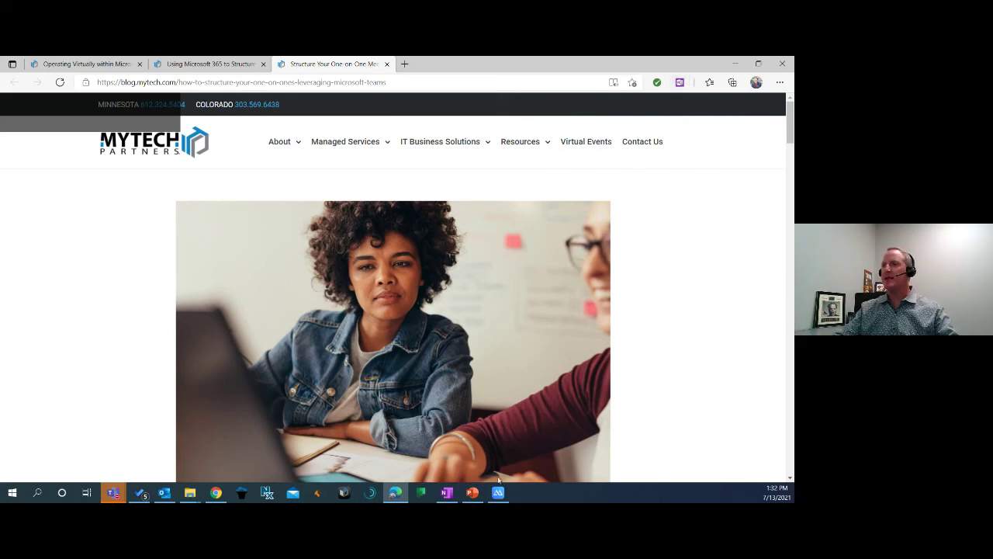
Switch to OneNote, manually sync the 5 Tips To Accelerate Your OneNote Experience notebook, and close the synchronization dialog
left_click(447, 494)
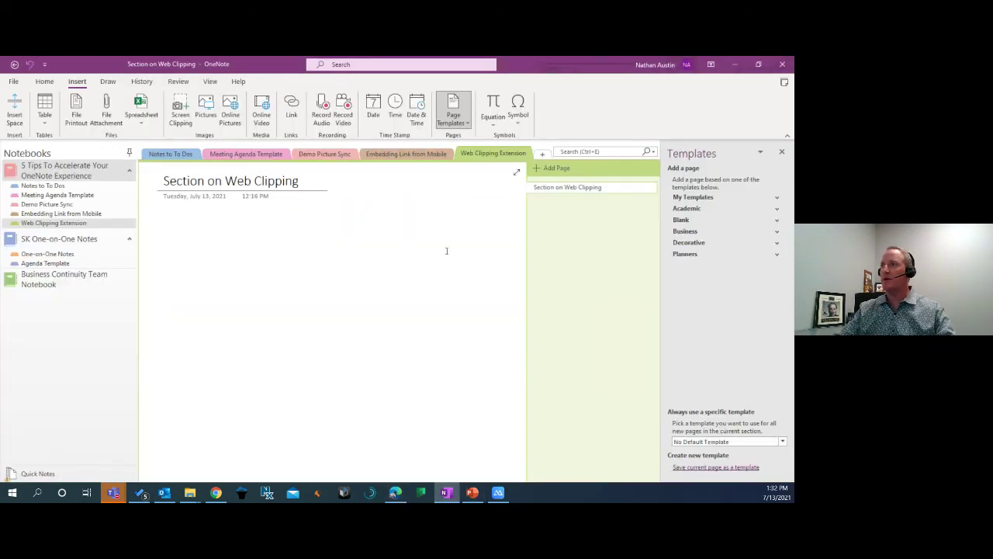
left_click(13, 81)
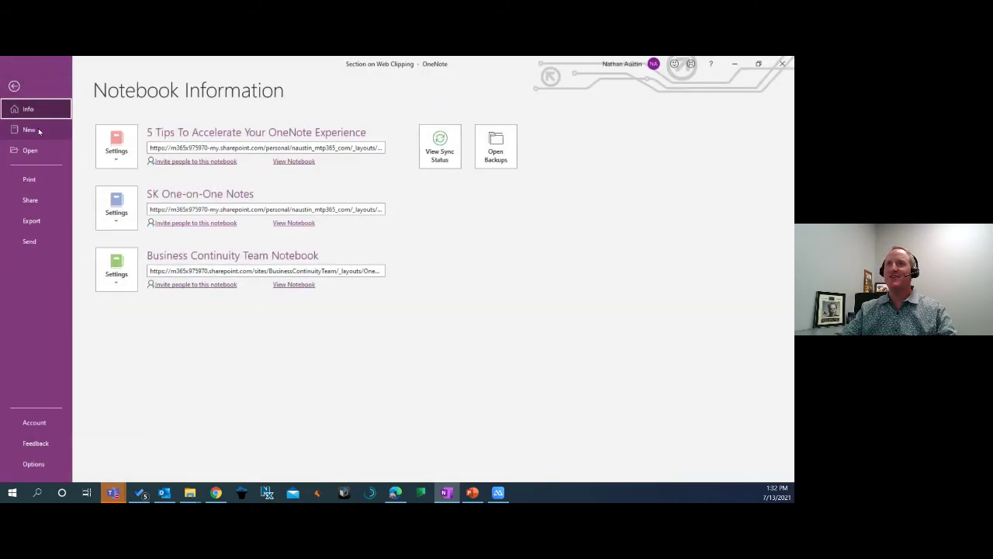
left_click(440, 149)
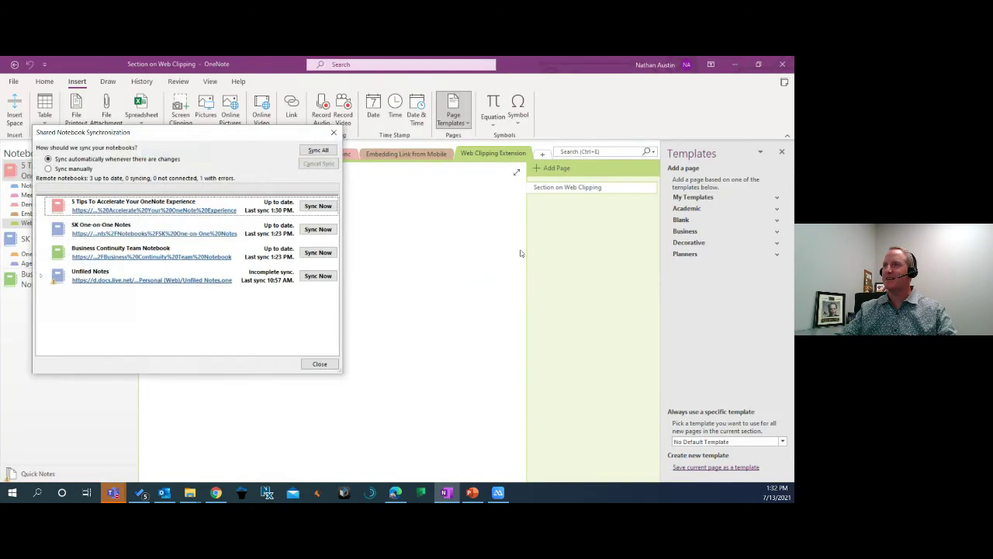
left_click(314, 207)
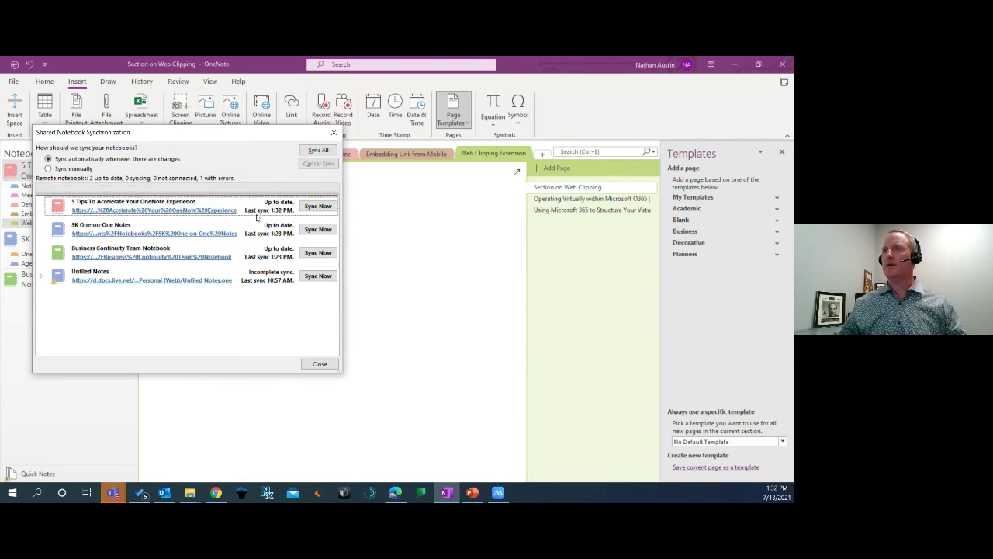
left_click_drag(285, 134, 259, 157)
left_click(296, 384)
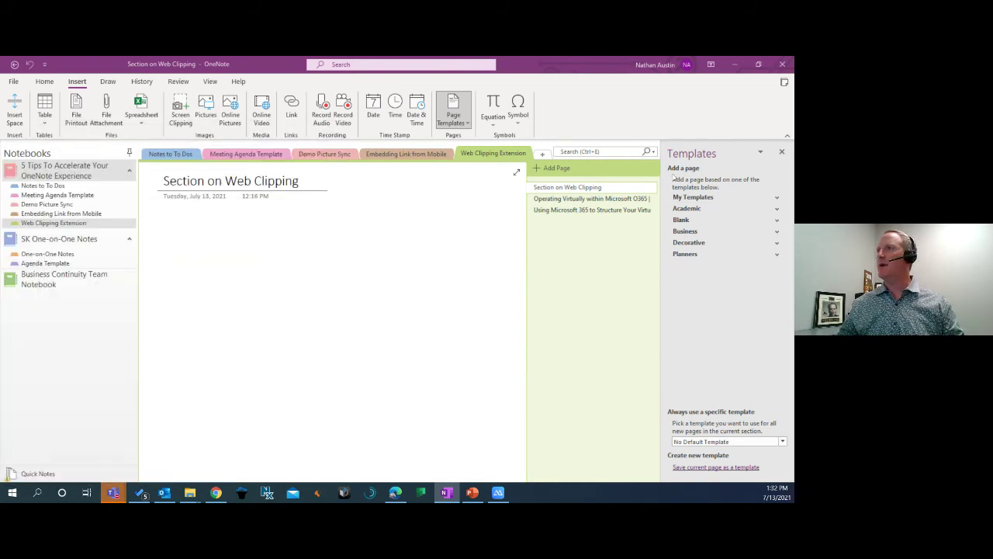
Review the region clip and the article clip on their new pages in the Web Clipping Extension section
left_click(571, 198)
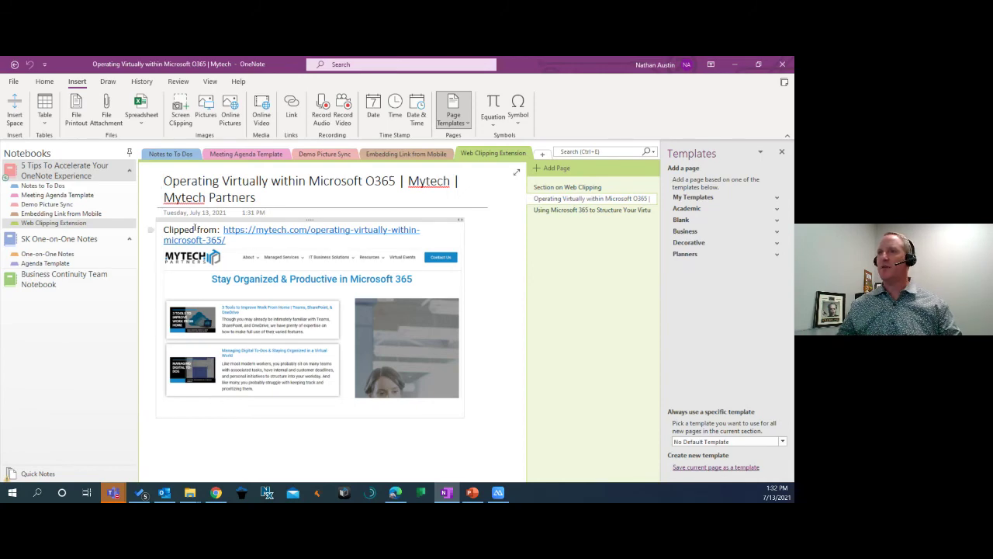
left_click(592, 211)
scroll(355, 198, "down", 3)
scroll(332, 477, "up", 3)
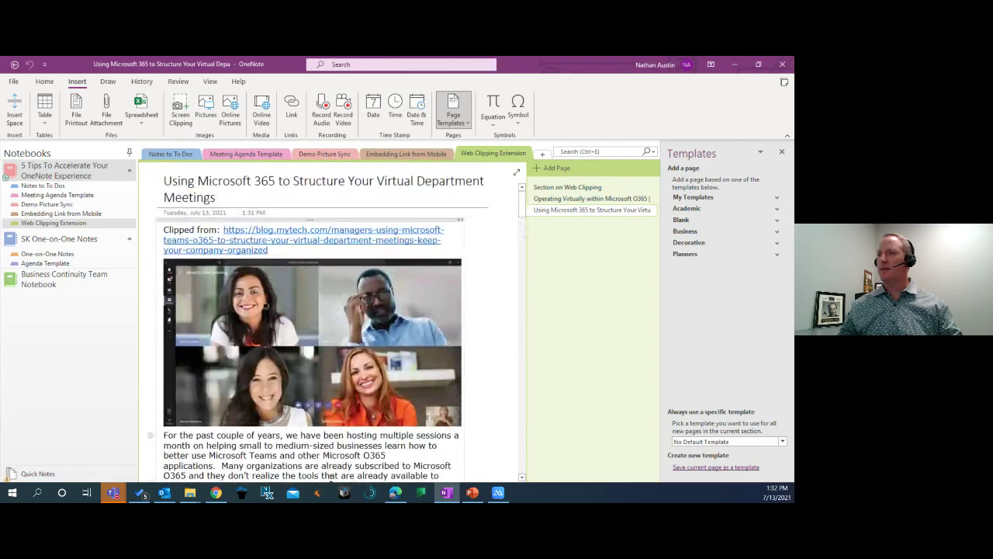
Switch to Edge and clip the Structure Your One-on-One Meetings page to OneNote as a Bookmark
left_click(395, 491)
left_click(675, 211)
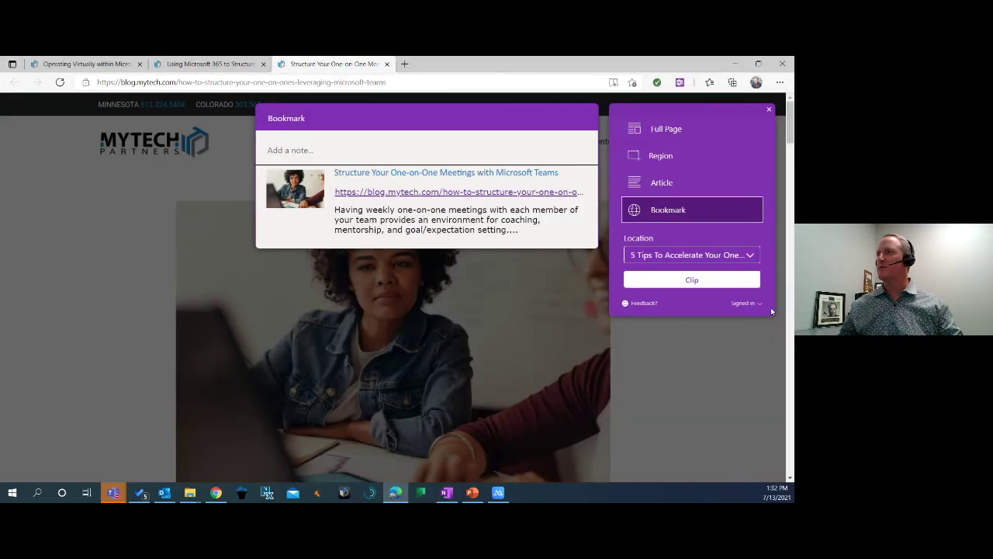
left_click(691, 280)
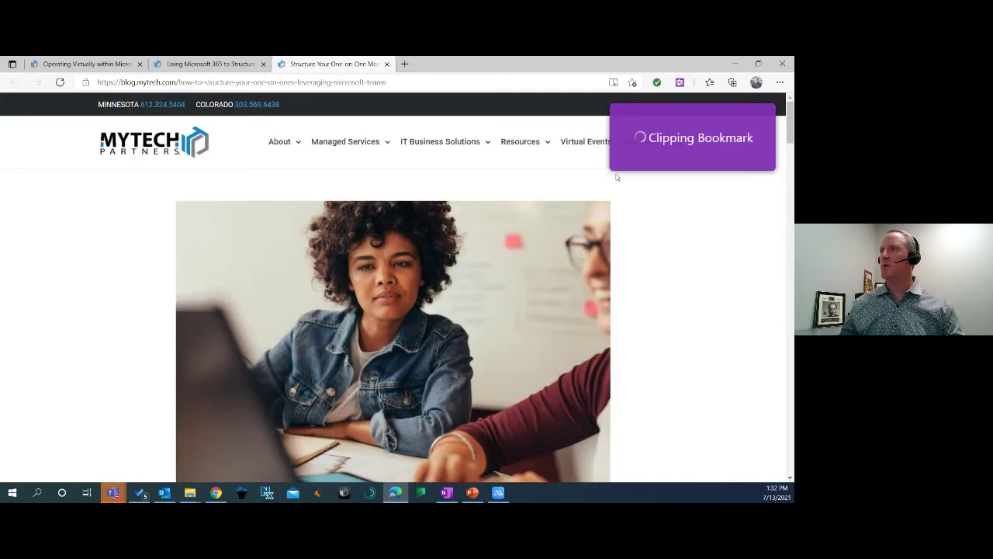
Switch to OneNote and review the saved NASA Hubble link in Embedding Link from Mobile, returning to the Web Clipping Extension section
left_click(446, 493)
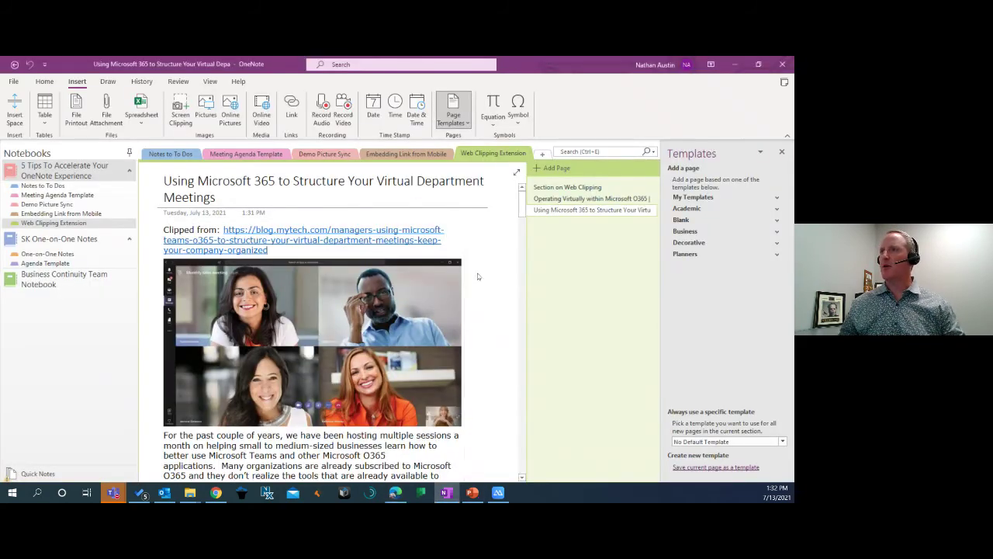
left_click(405, 155)
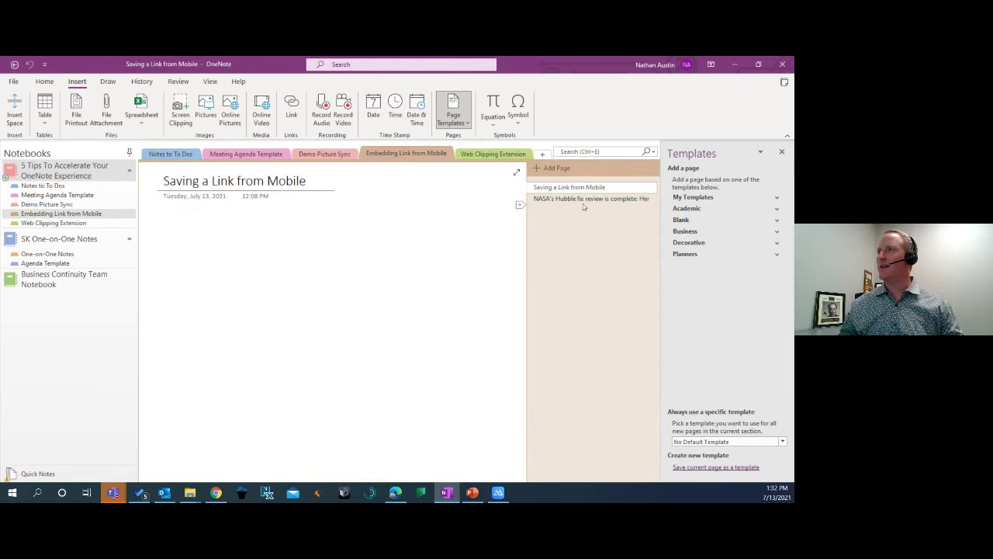
left_click(535, 199)
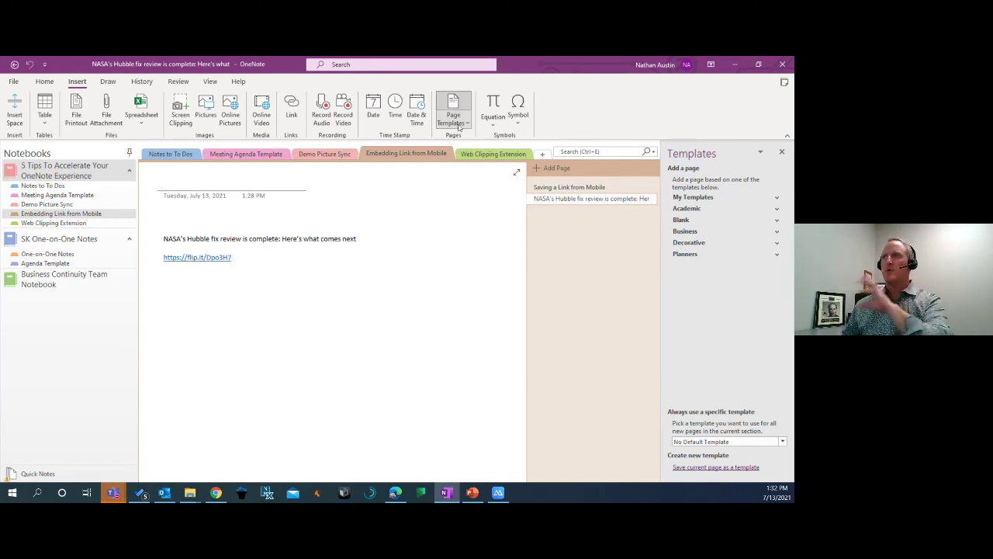
left_click(494, 153)
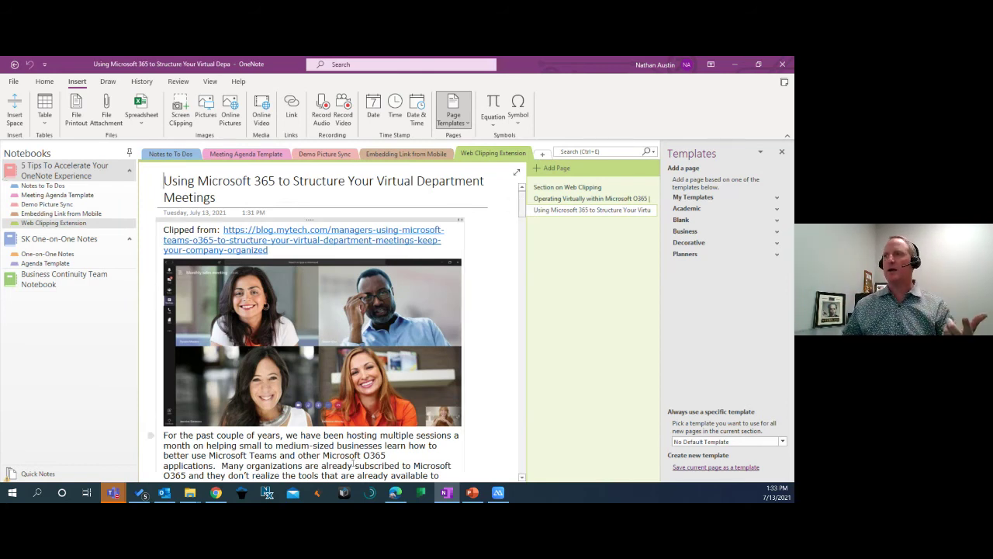
Switch to Edge and dismiss the OneNote clipper notification on the Structure Your One-on-One Meetings page
left_click(395, 492)
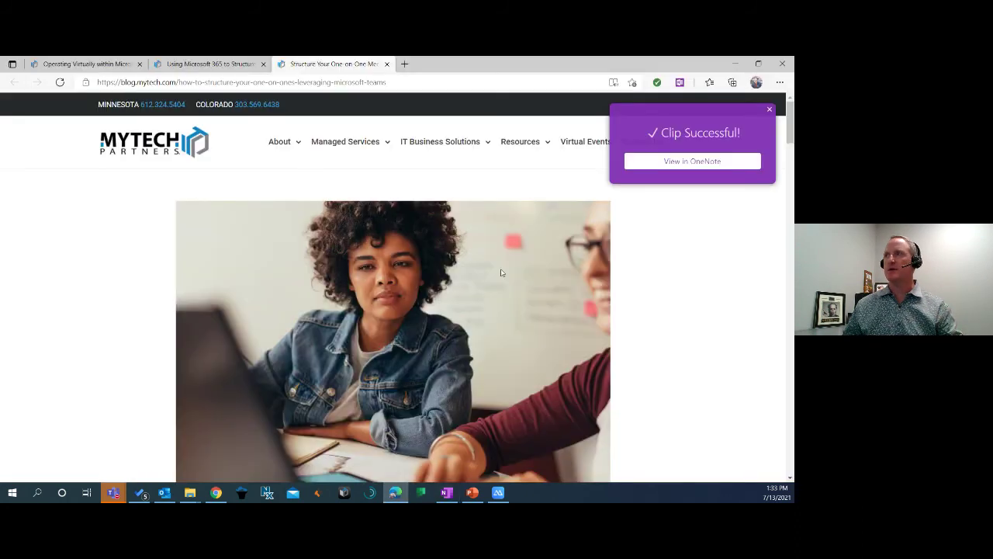
left_click(770, 110)
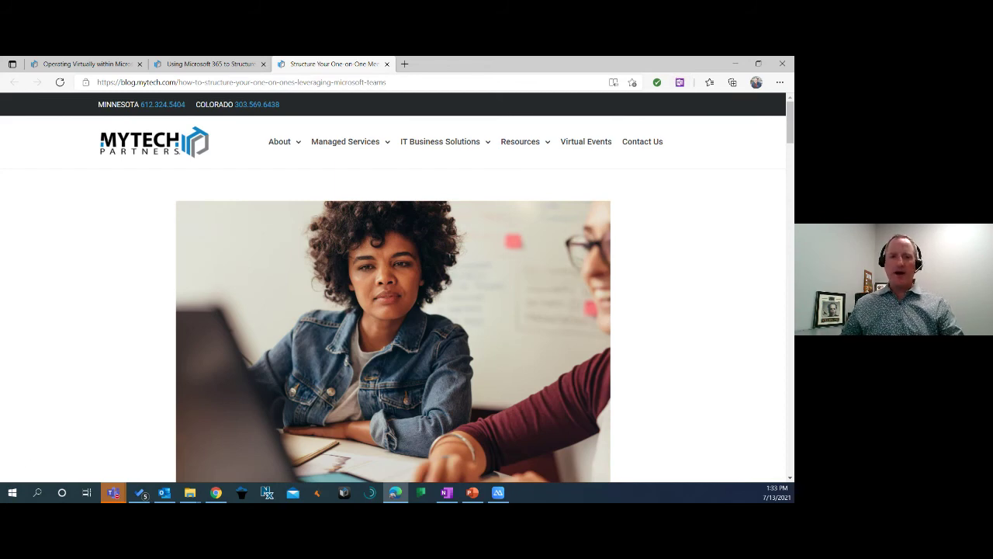
Switch to the PowerPoint slide show and advance from the demonstration title slide to the Summary OneNote Tips slide
key("alt+Tab")
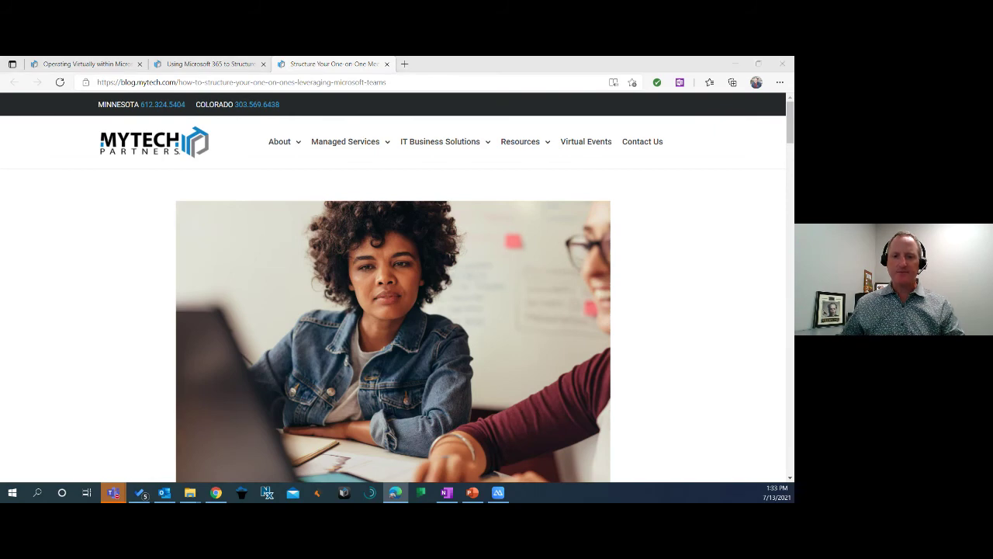
key("alt+Tab")
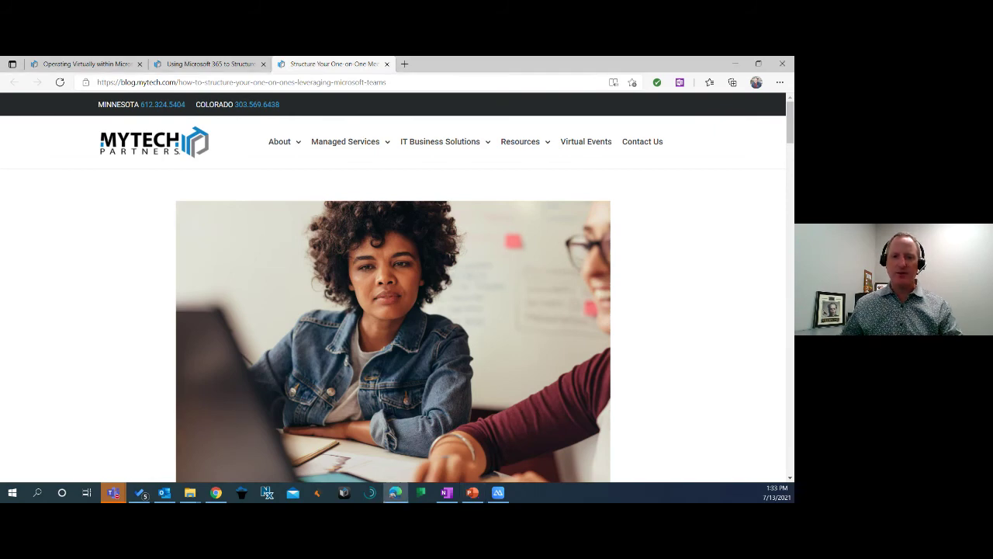
key("alt+Tab")
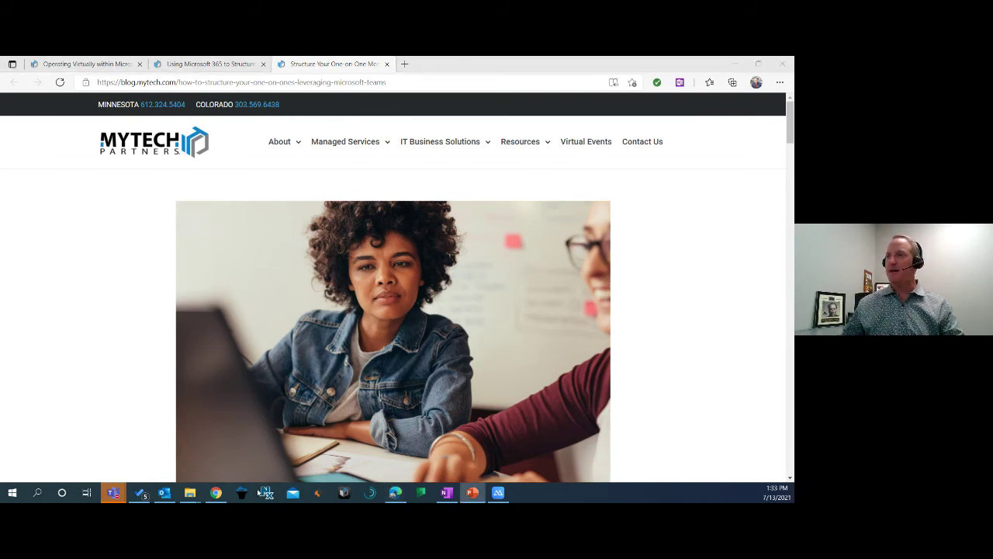
key("alt+Tab")
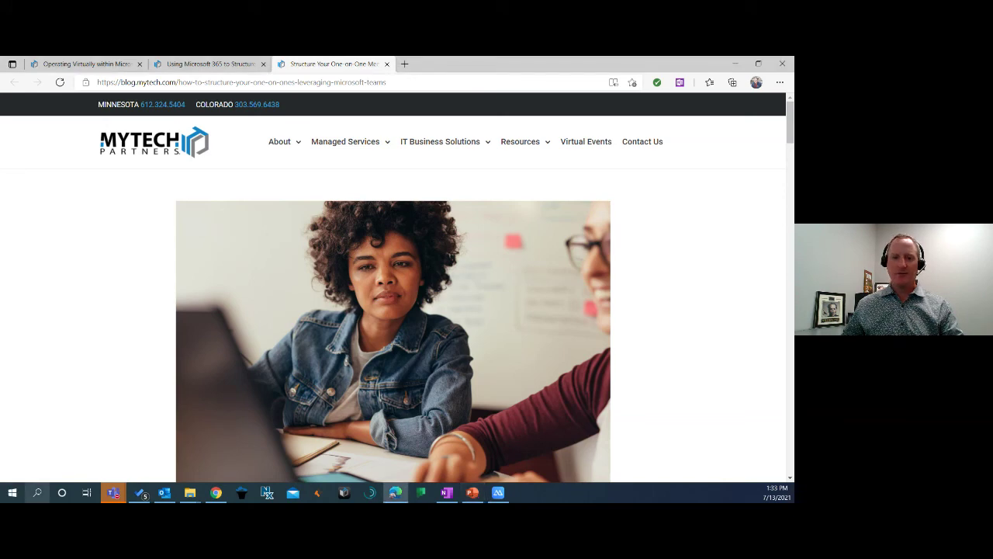
key("alt+Tab")
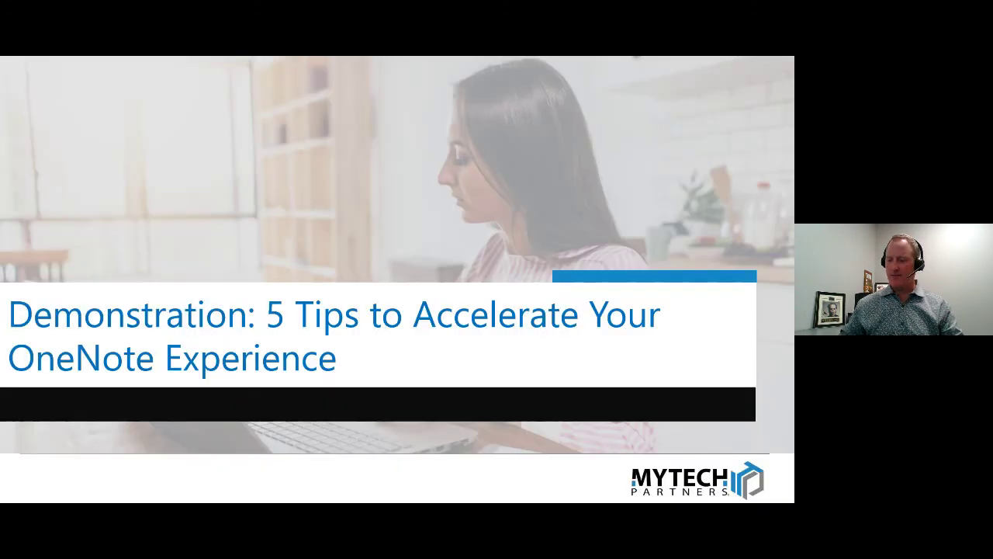
key("Right")
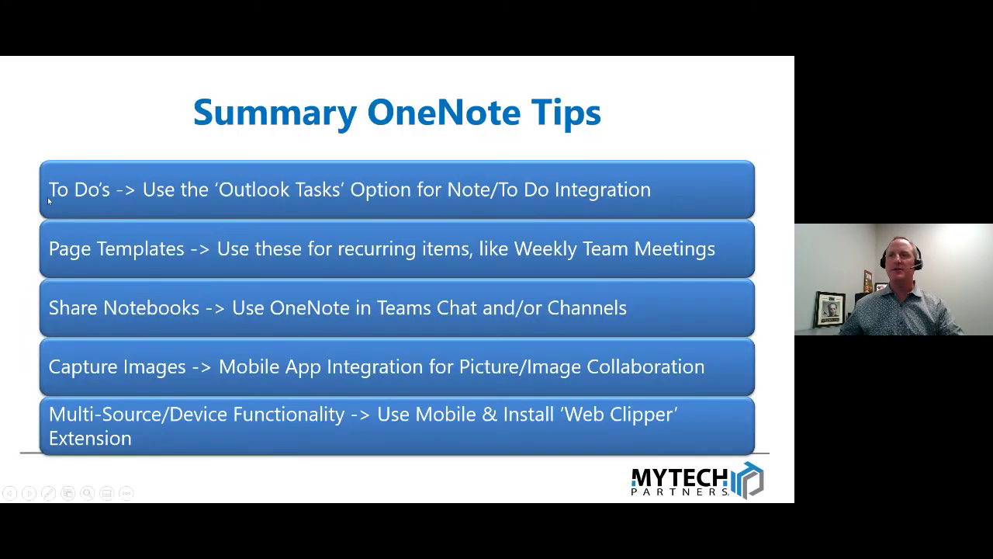